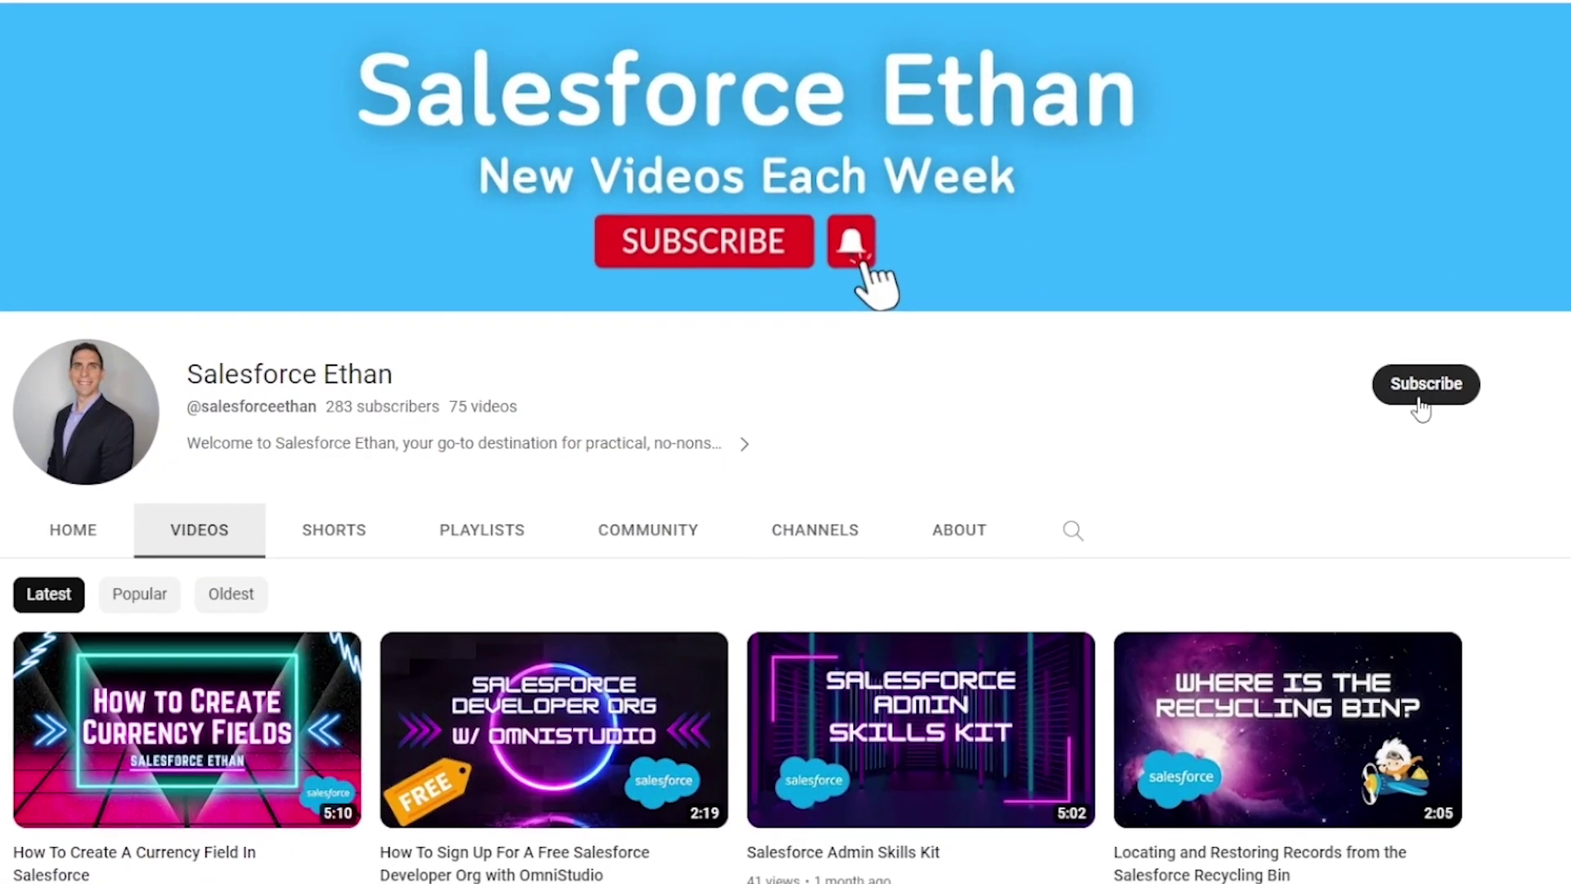
Subscribe to the YouTube channel and set its notifications to All.
click(1412, 393)
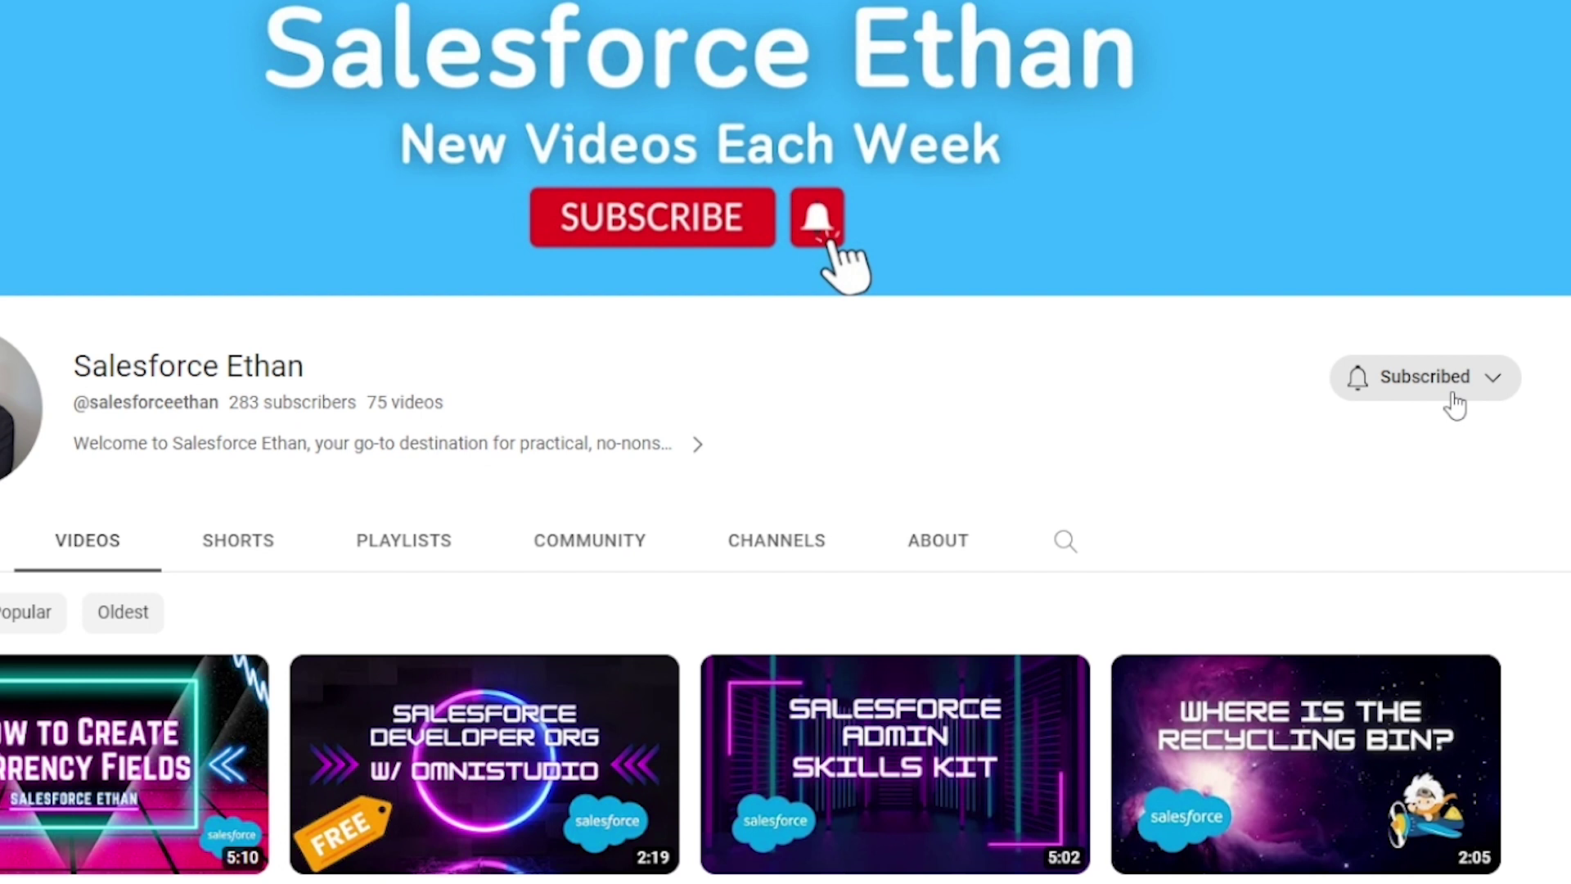
click(1498, 378)
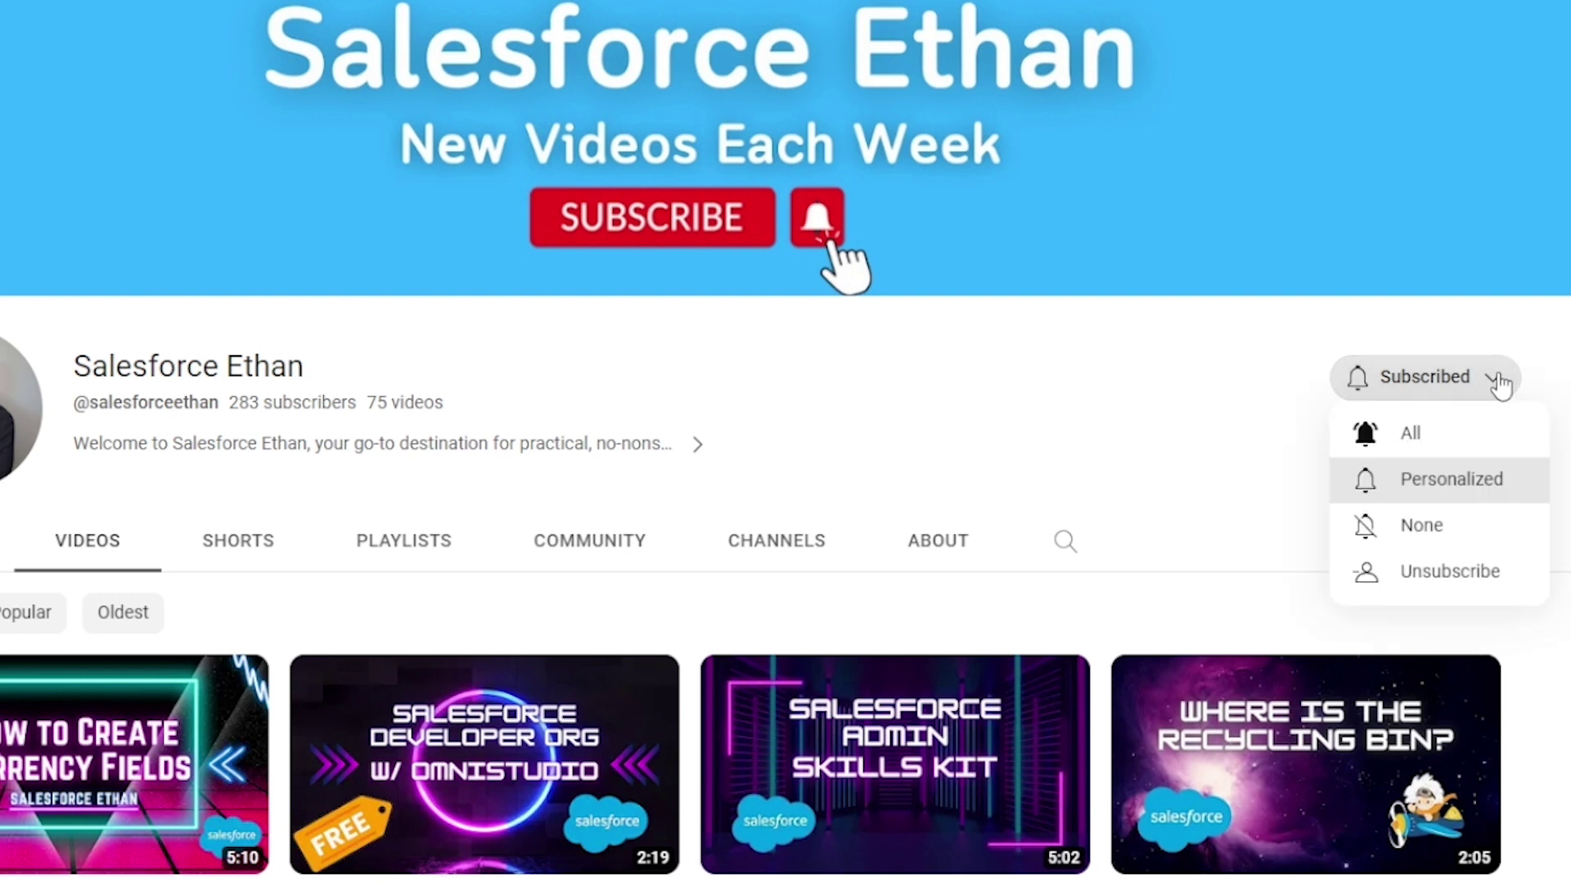
click(1427, 442)
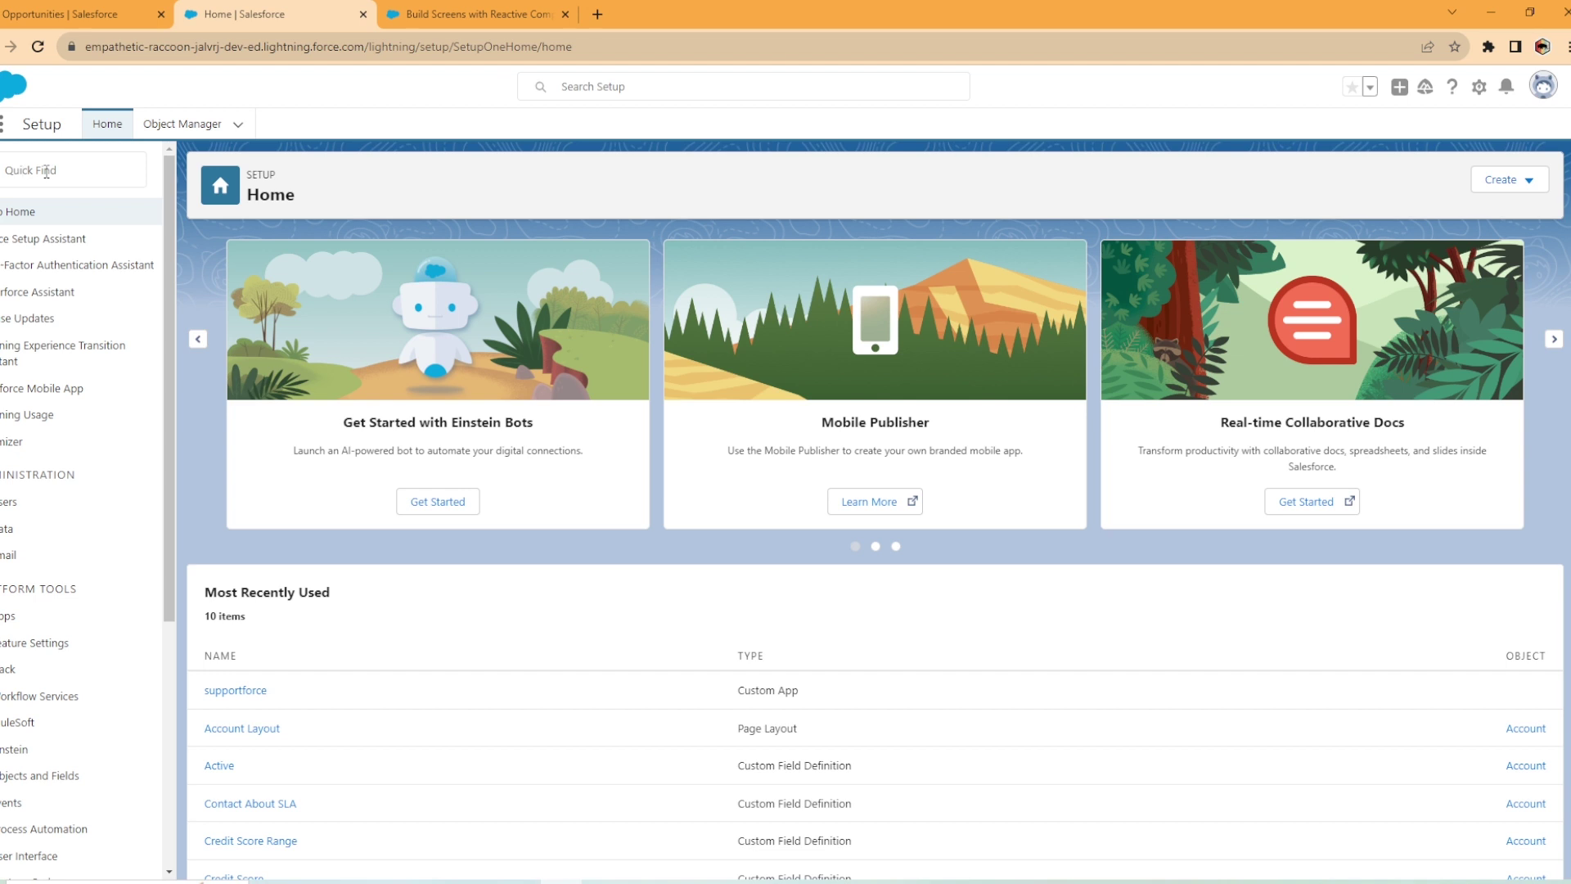
Search Quick Find for 'process a' and open Process Automation Settings.
click(48, 171)
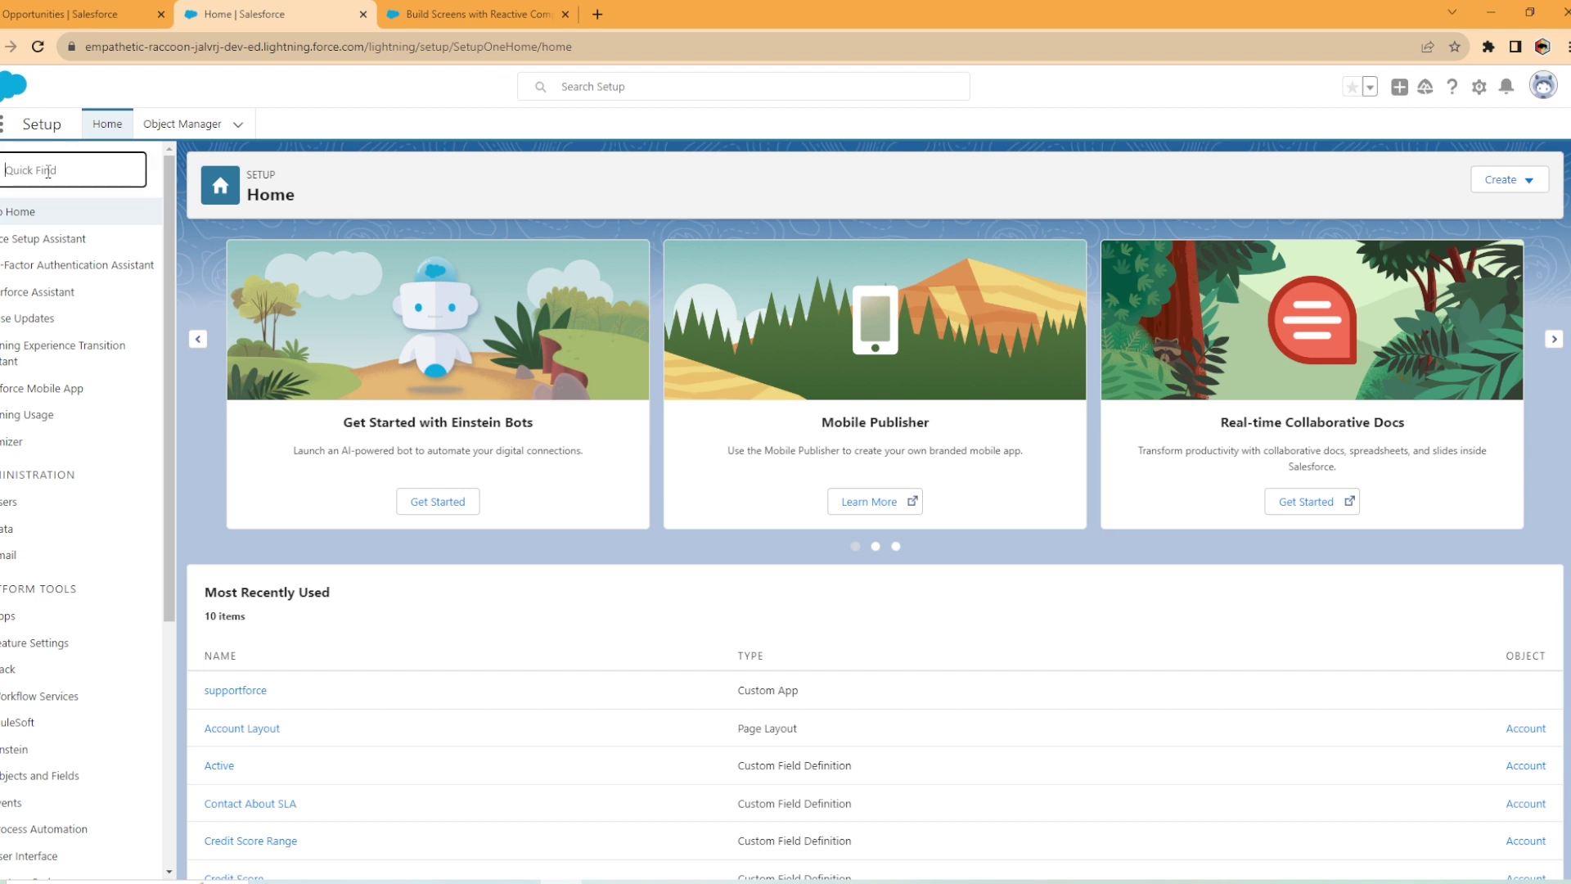
text(process)
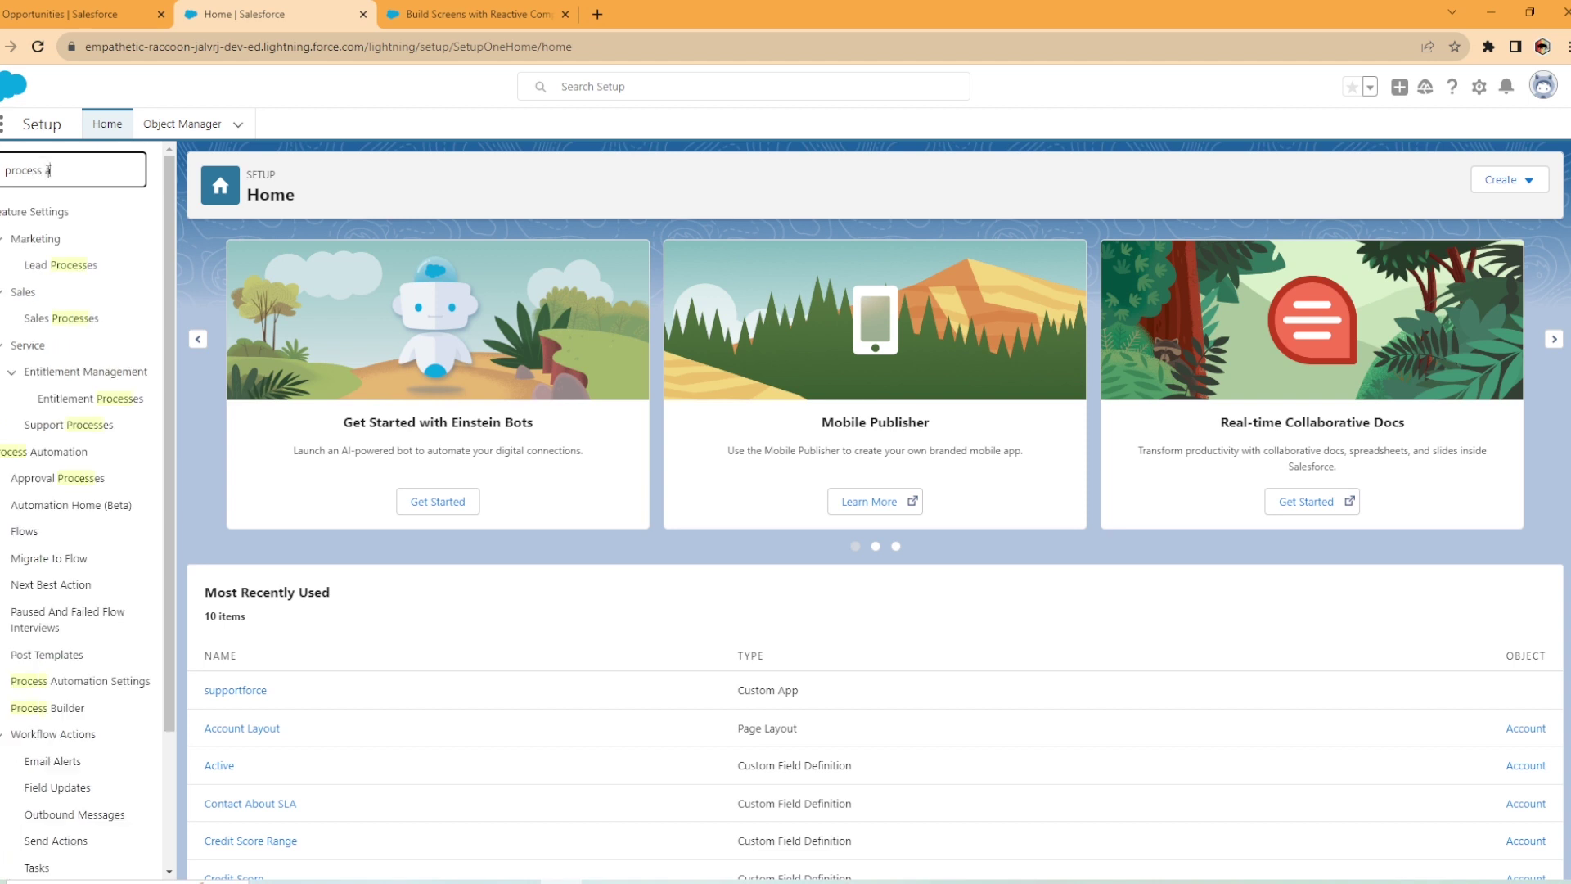
text( a)
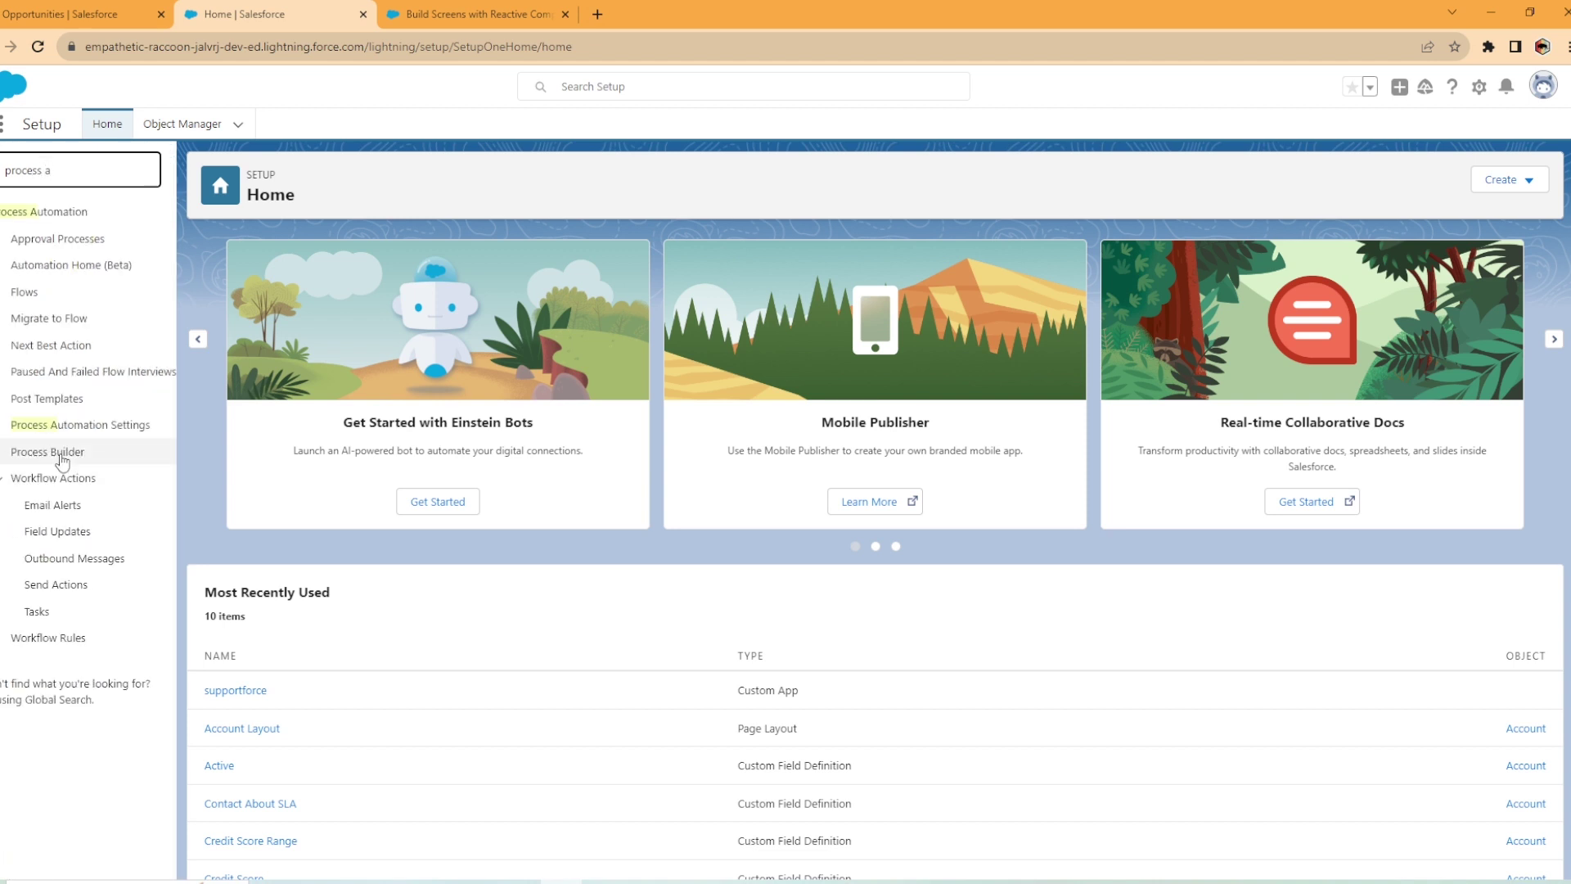
click(138, 430)
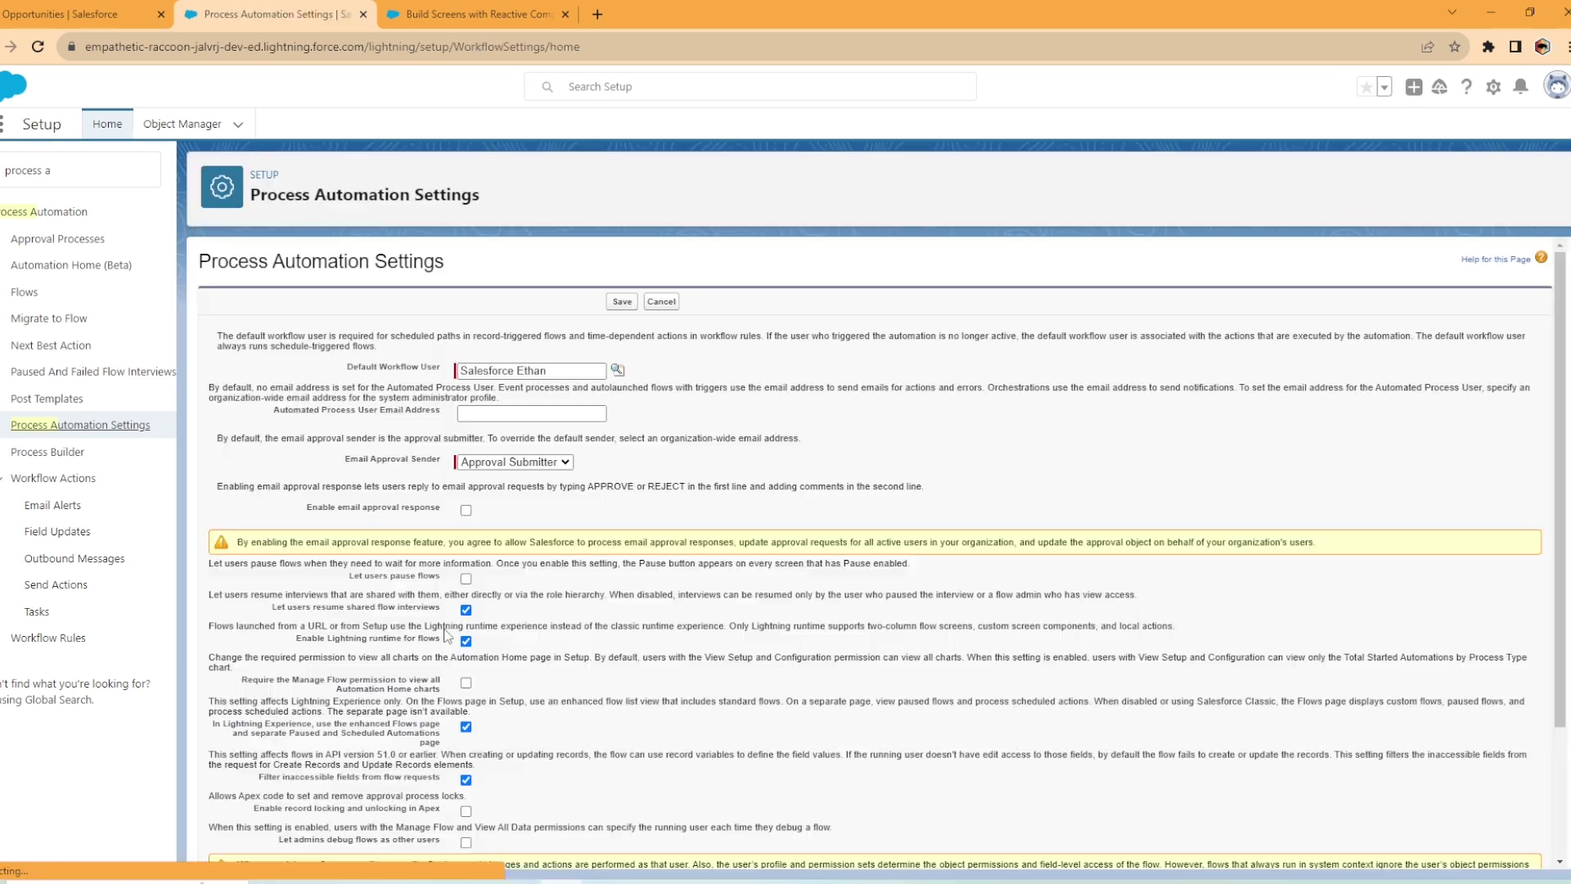
Tick 'Opt in to Reactive Screens Beta' and save the settings.
scroll(501, 473, down, 5)
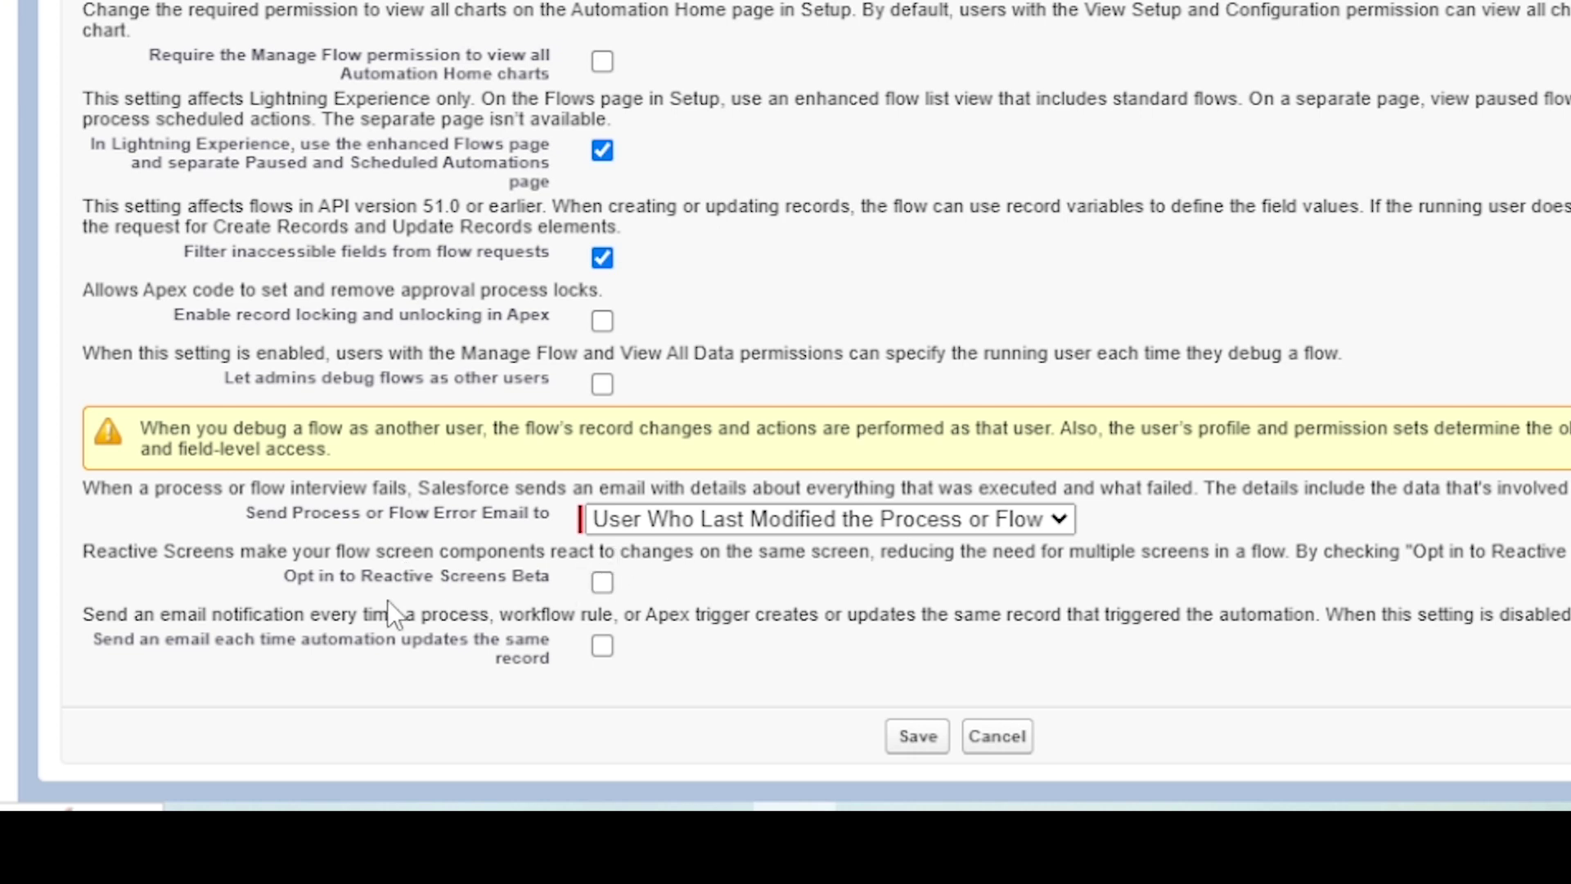
click(604, 583)
click(911, 739)
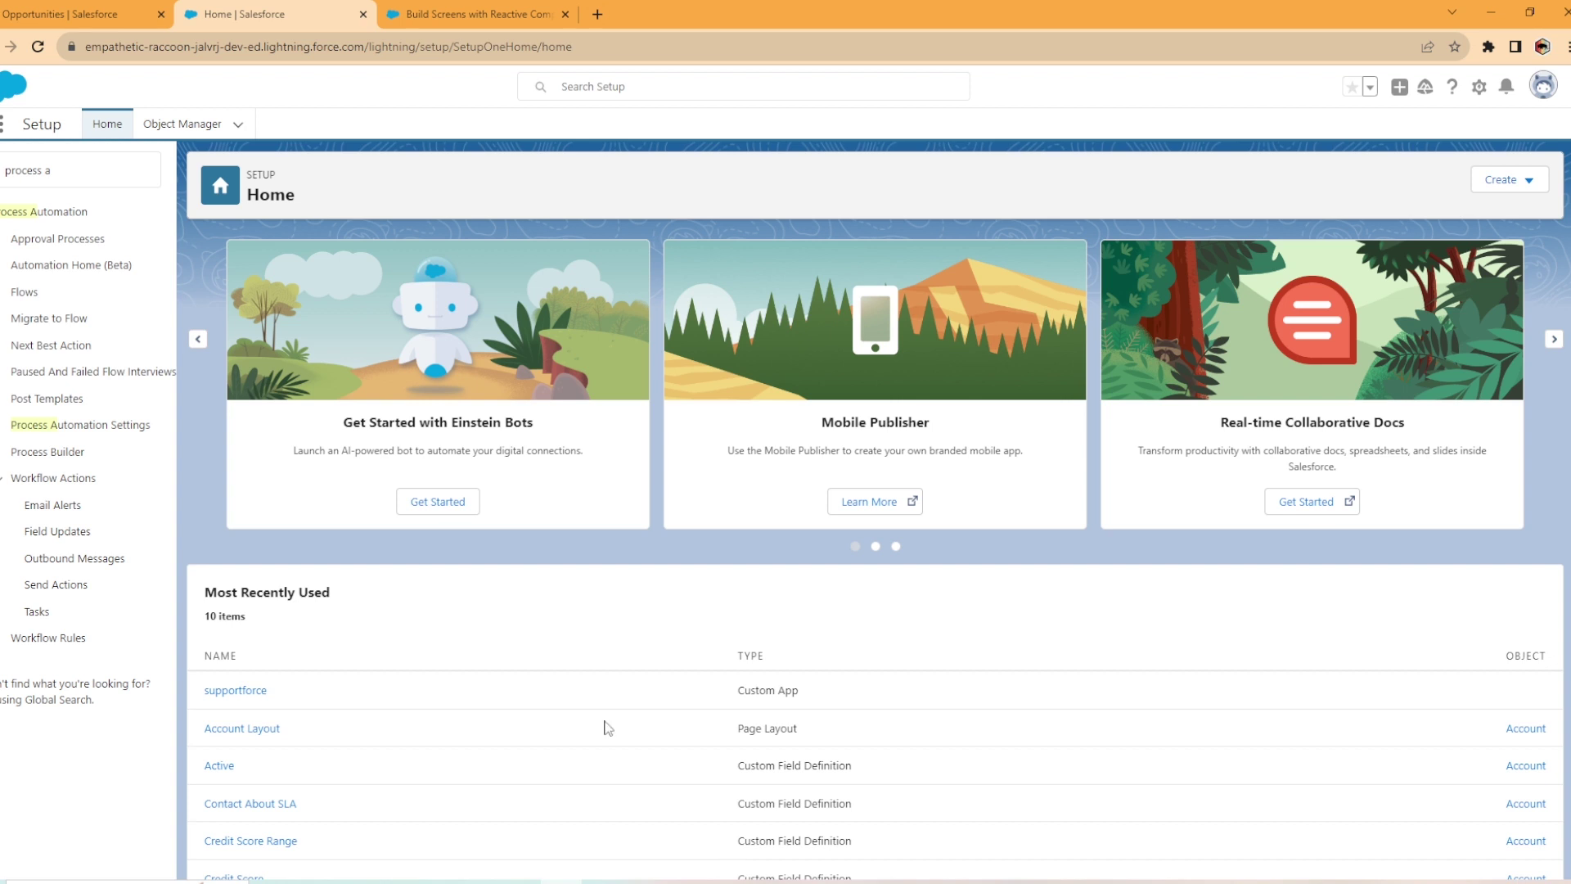
Replace the Quick Find search with 'flow' and open the Flows setup page.
click(77, 157)
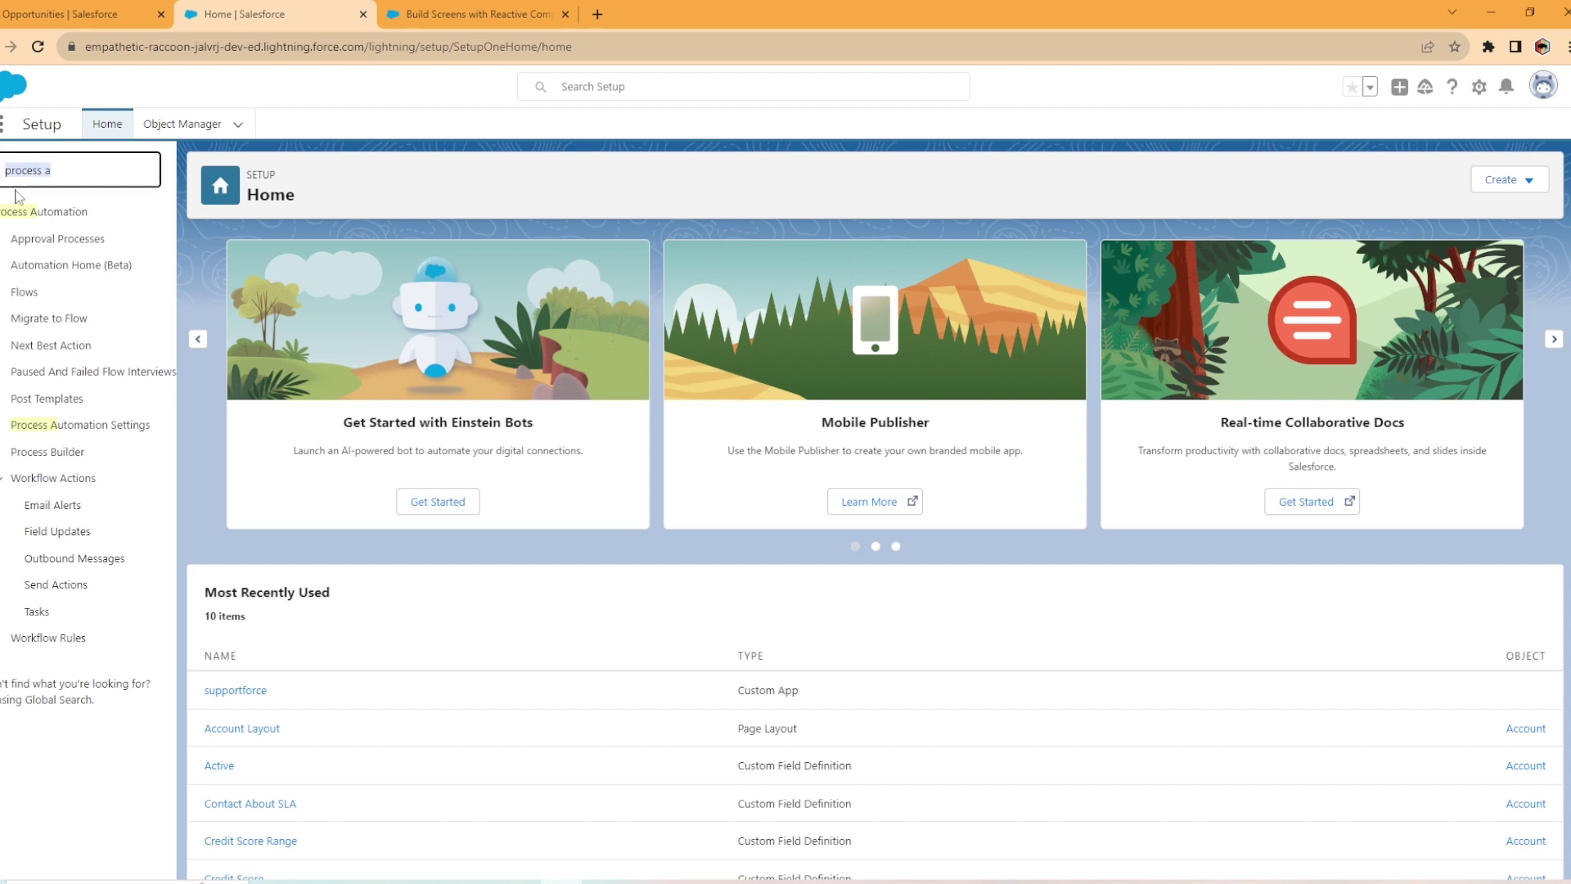
key(BackSpace)
text(f)
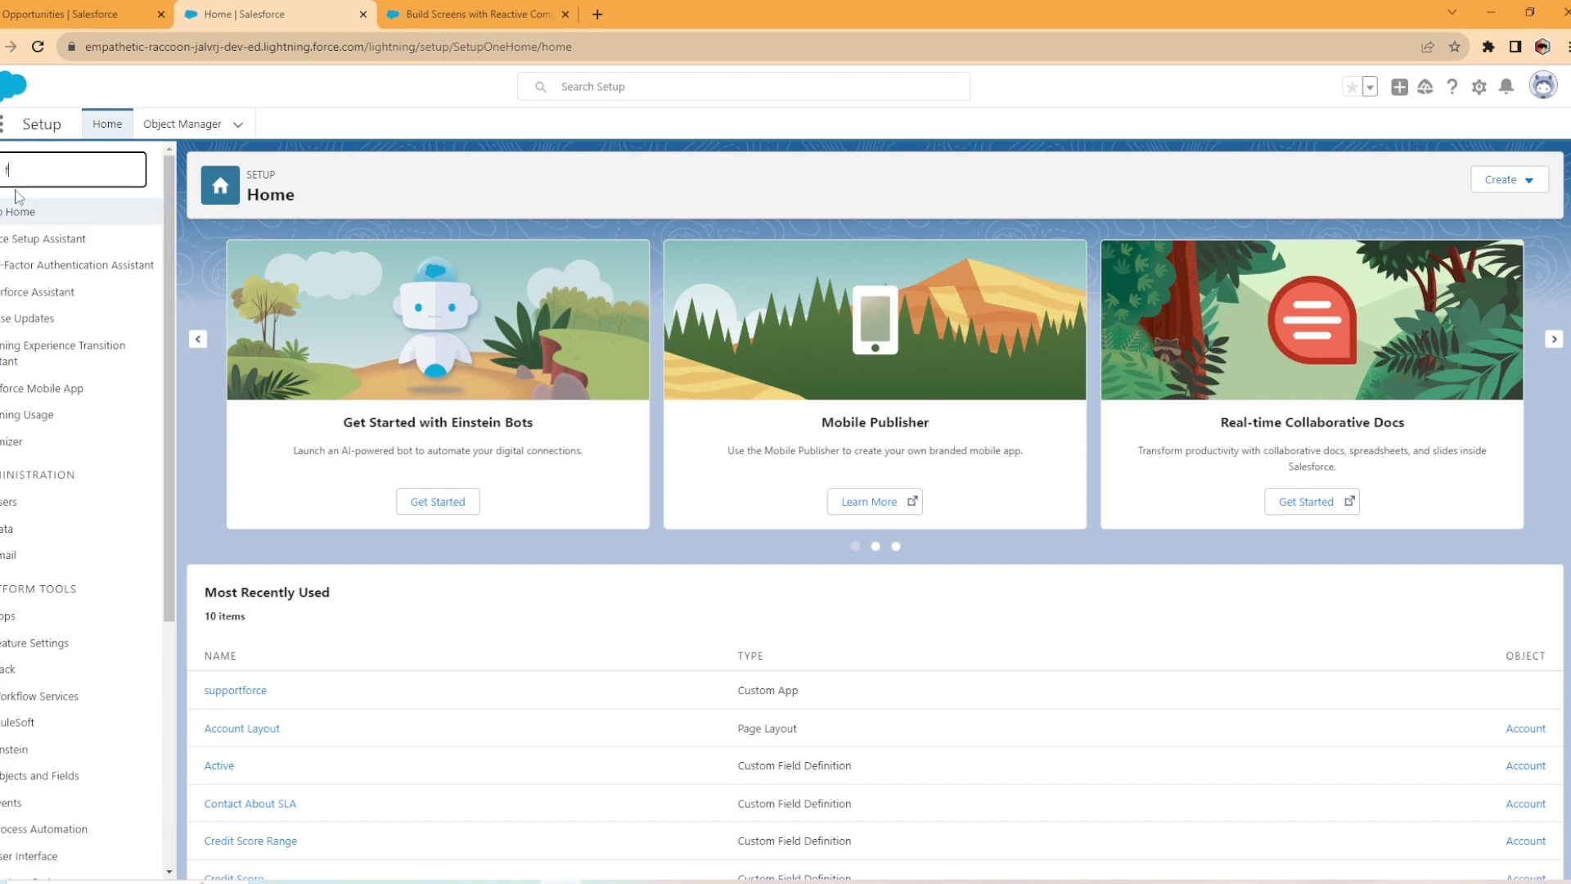
text(low)
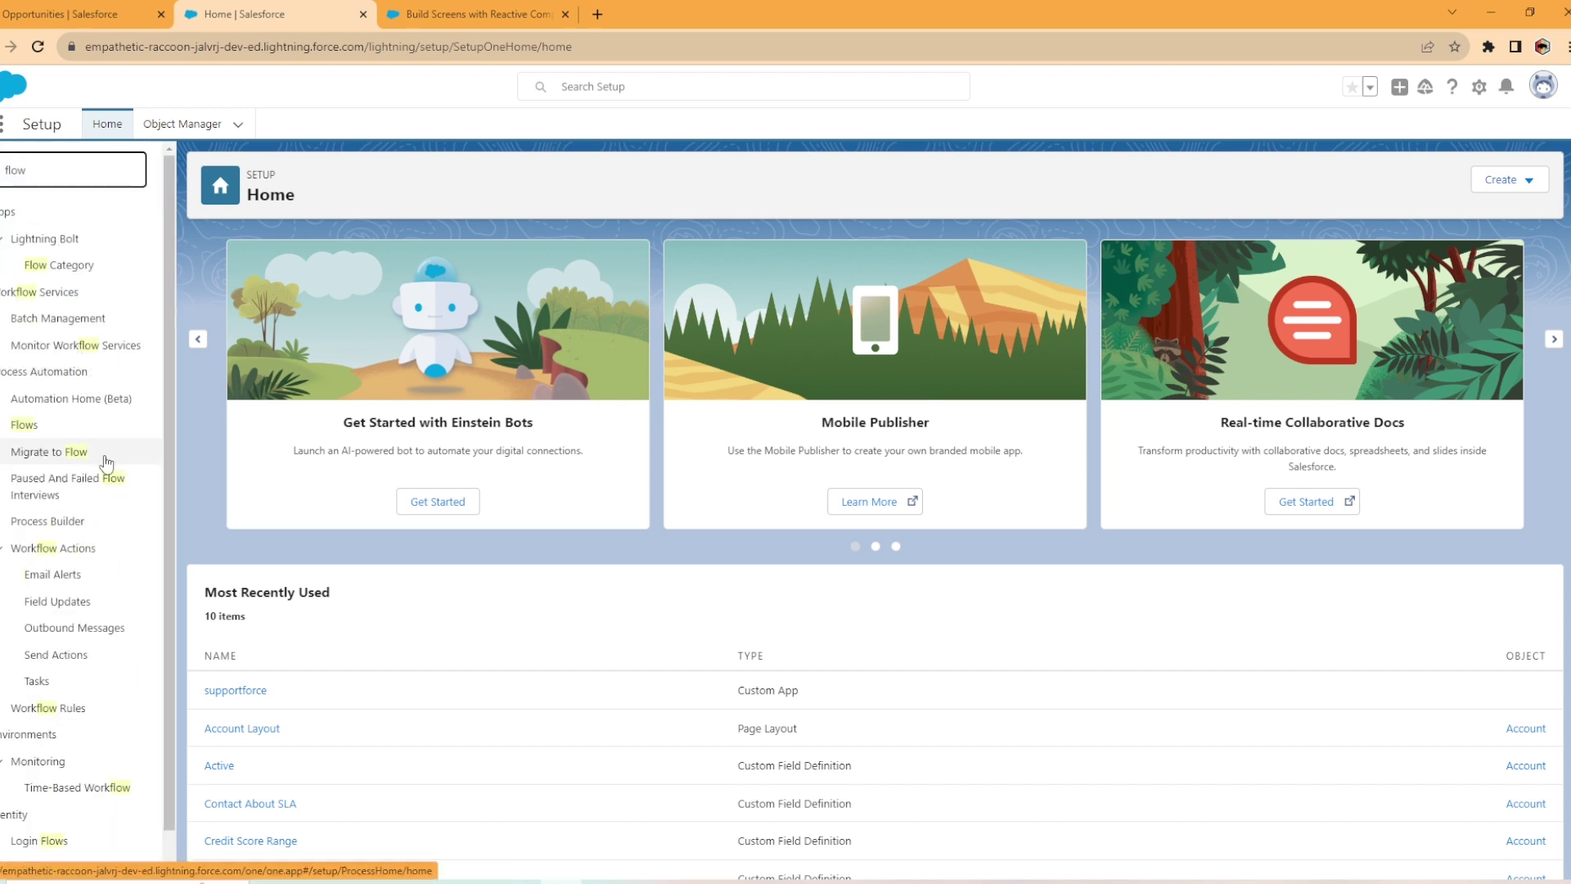
click(37, 427)
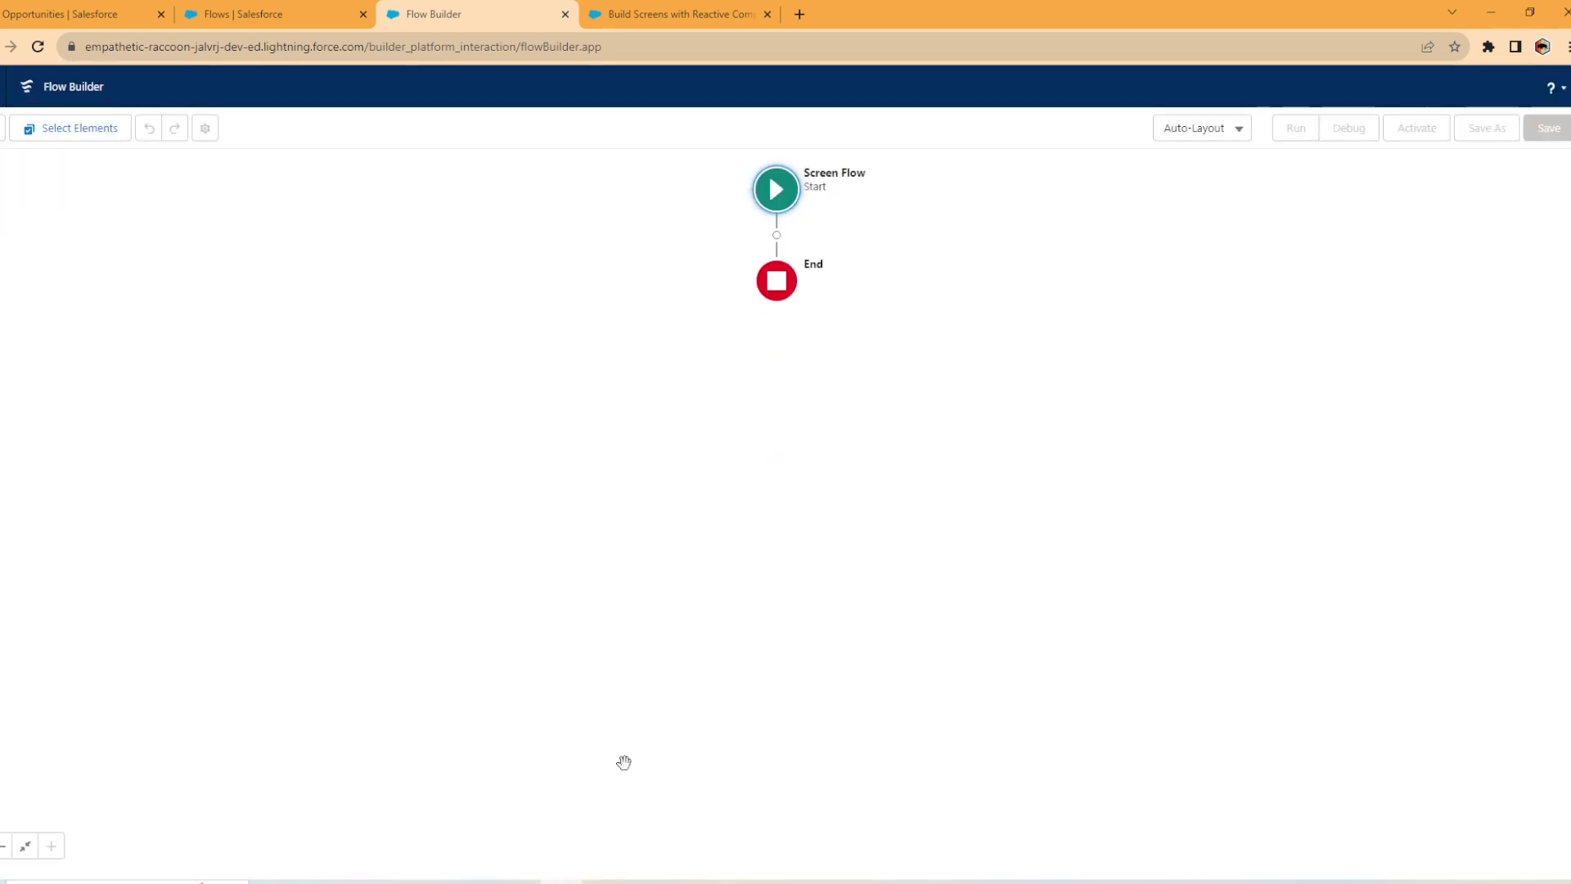
click(45, 10)
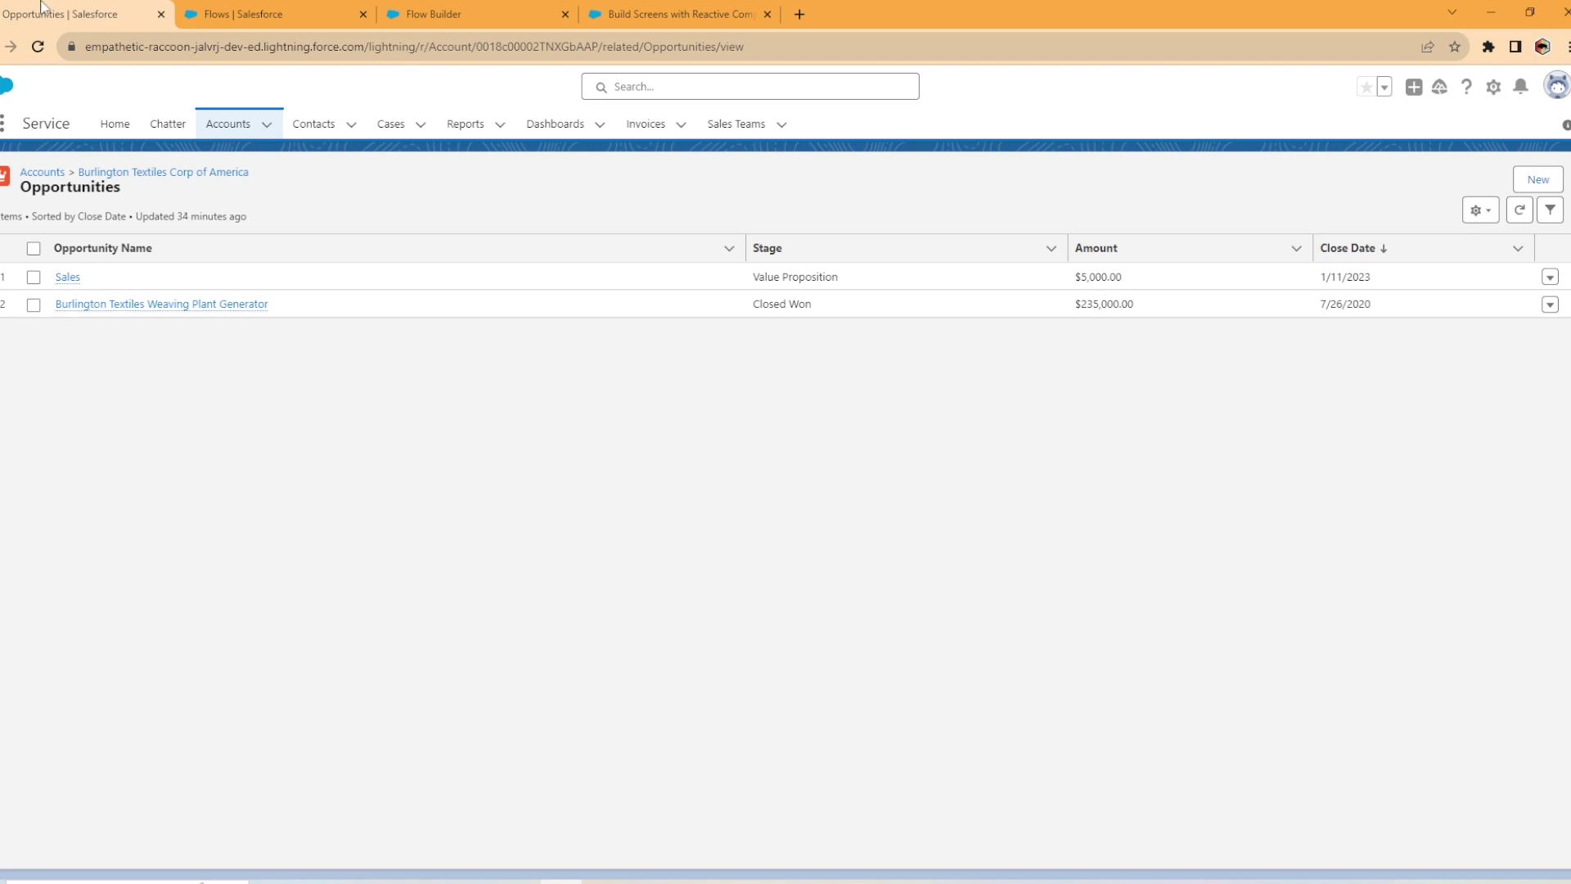
Create a Variable resource named recordId with Data Type Text, marked Available for input.
click(474, 10)
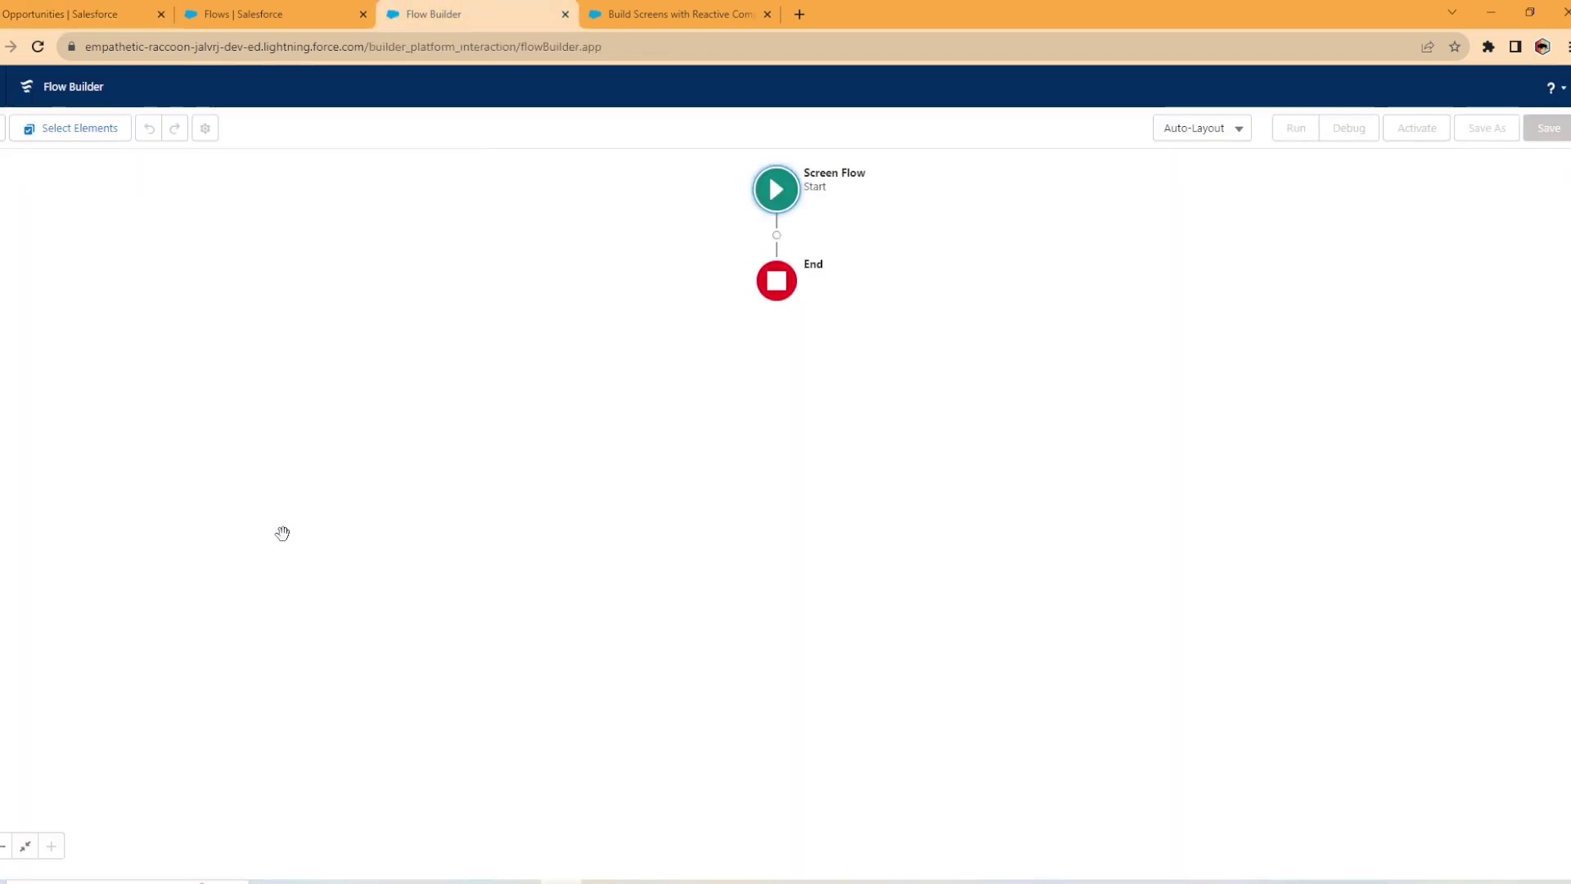
click(3, 128)
click(29, 283)
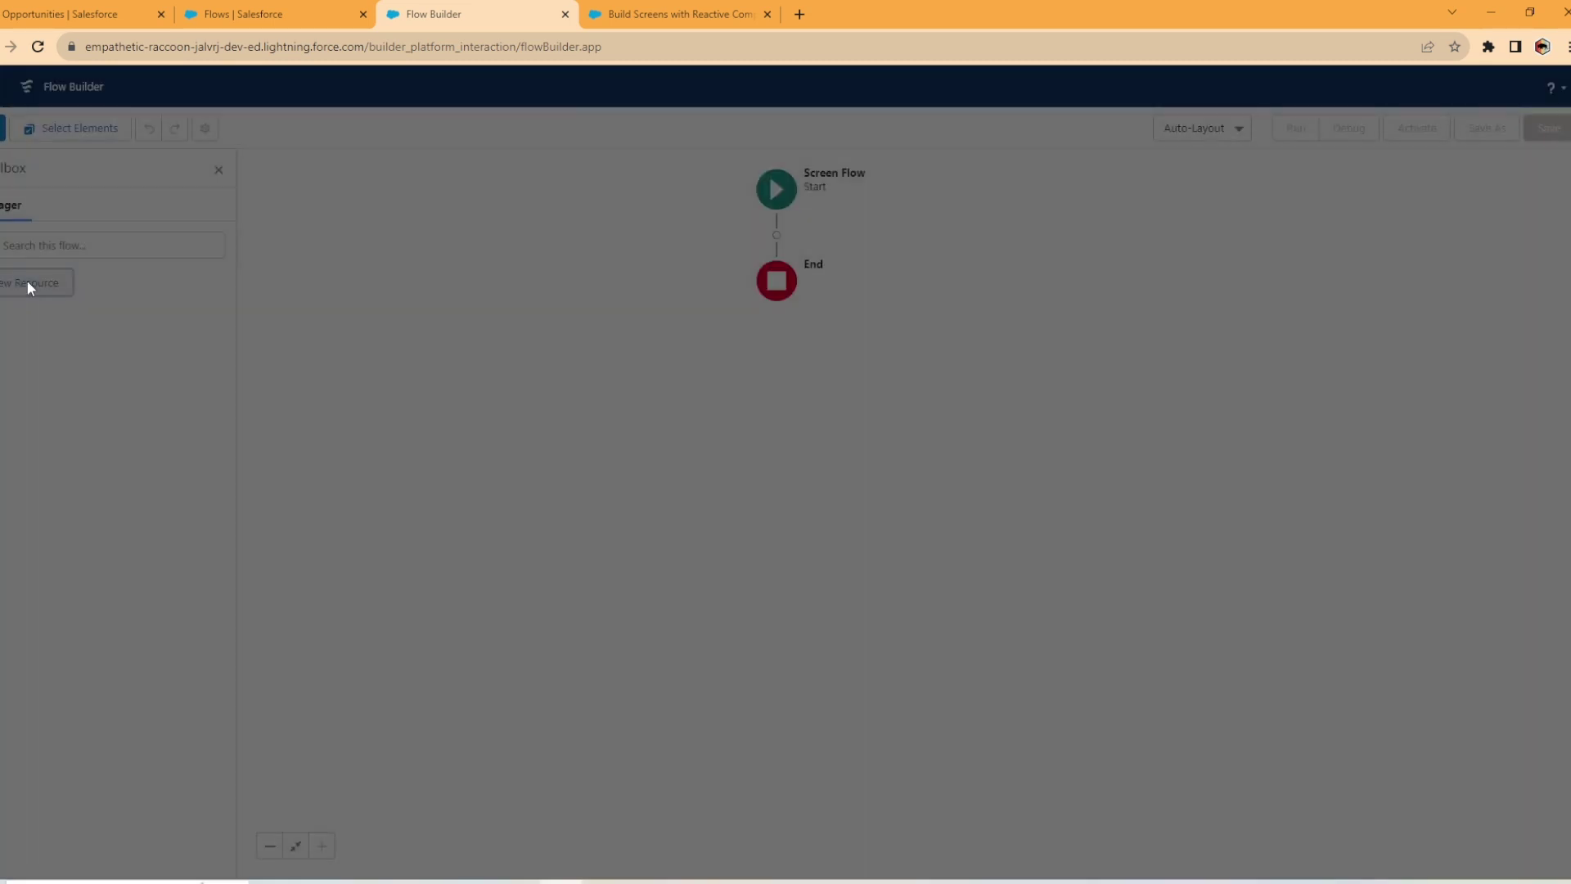
click(609, 412)
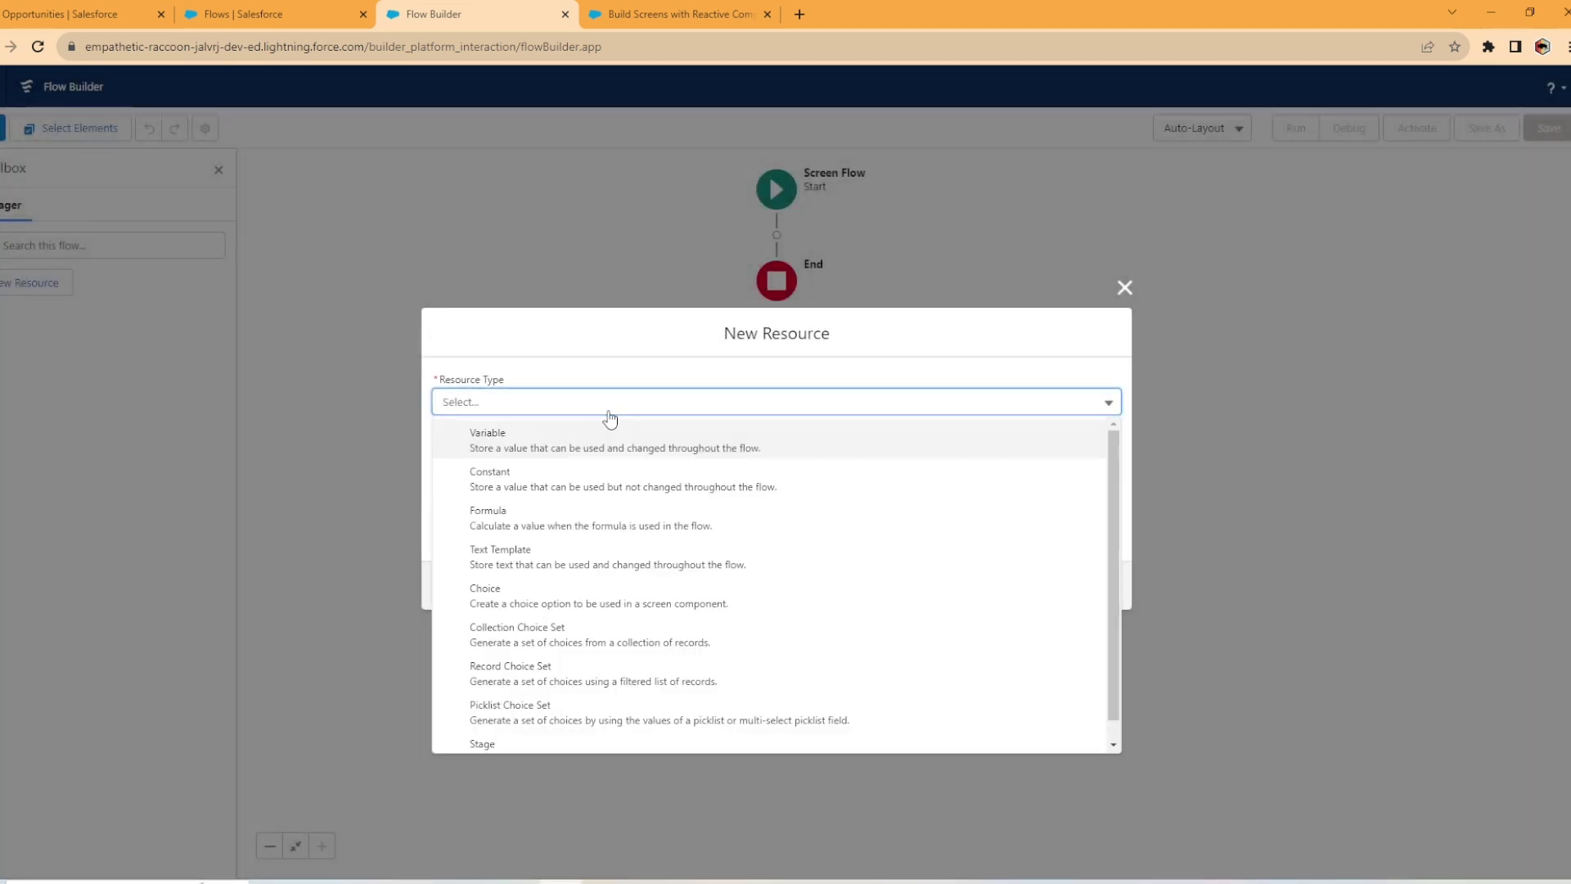
click(553, 444)
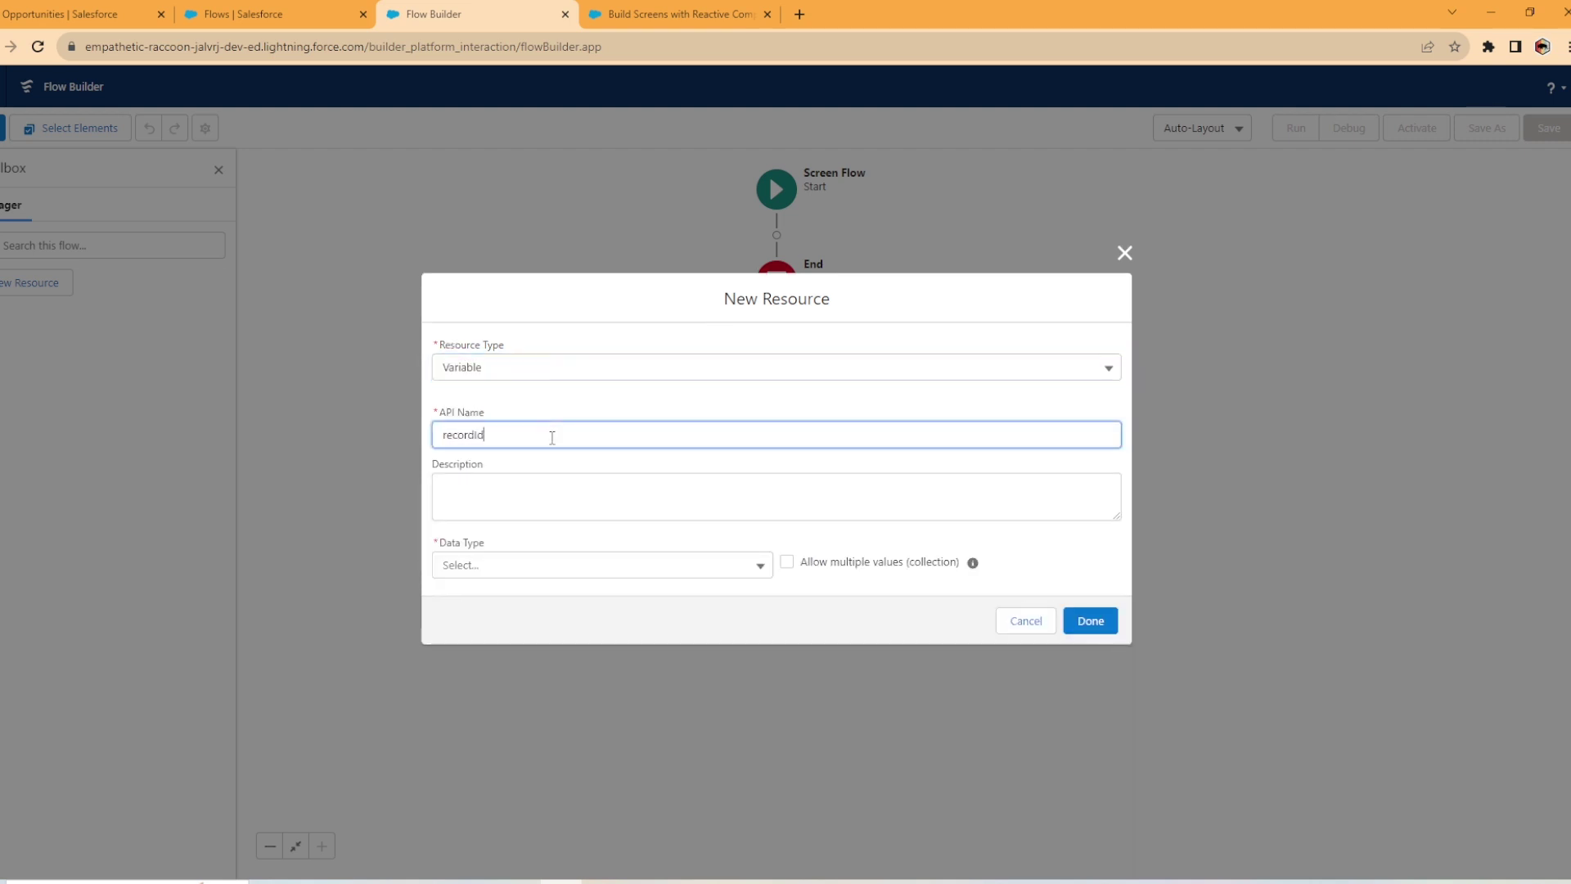
click(596, 573)
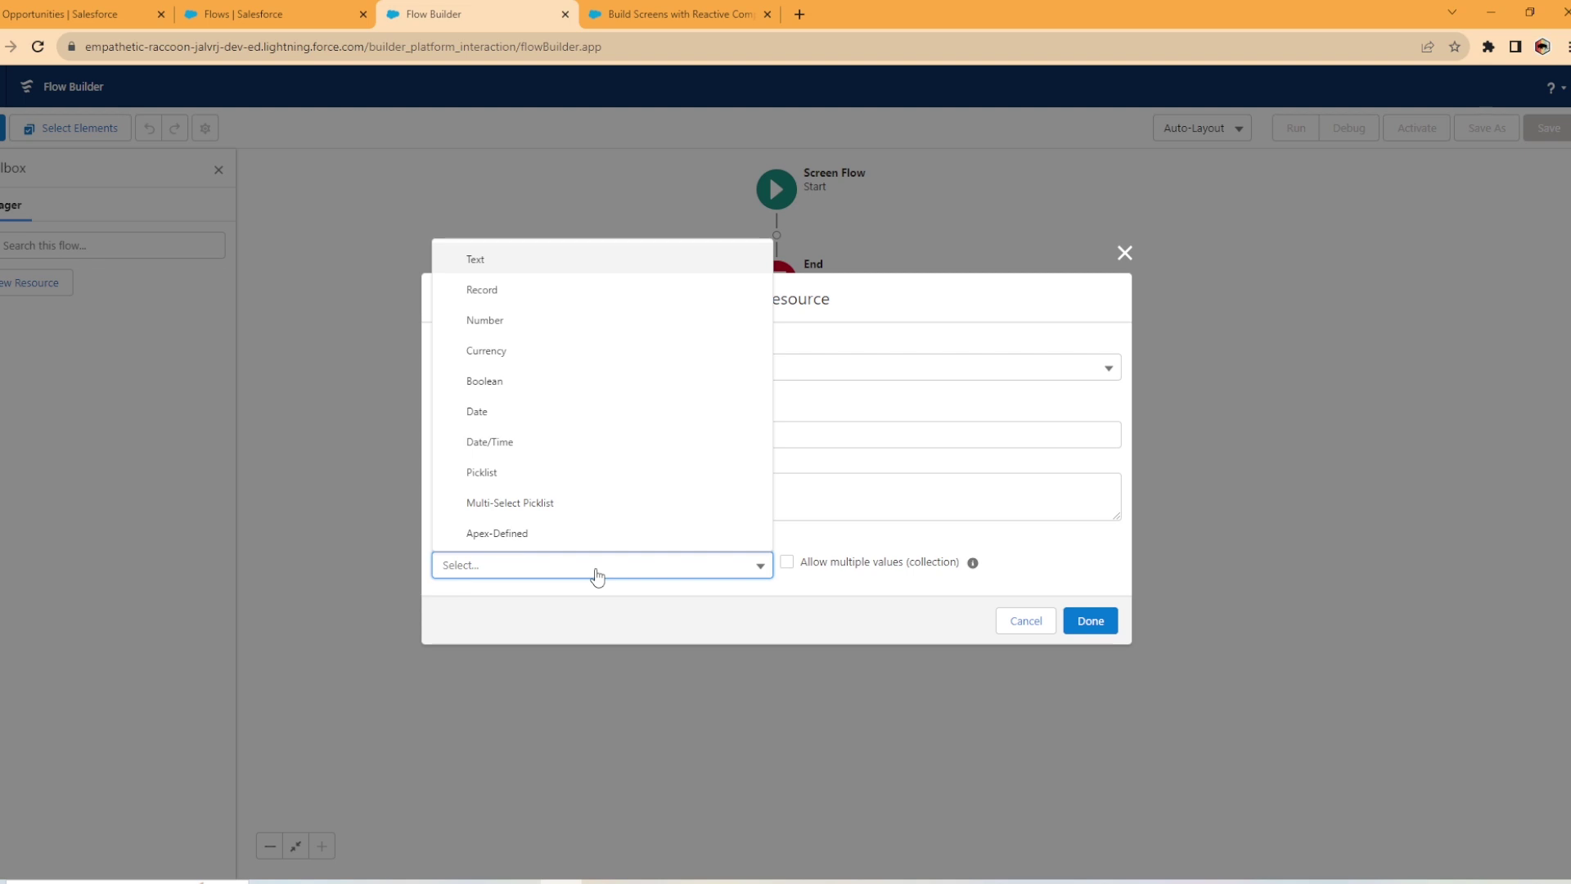
click(516, 275)
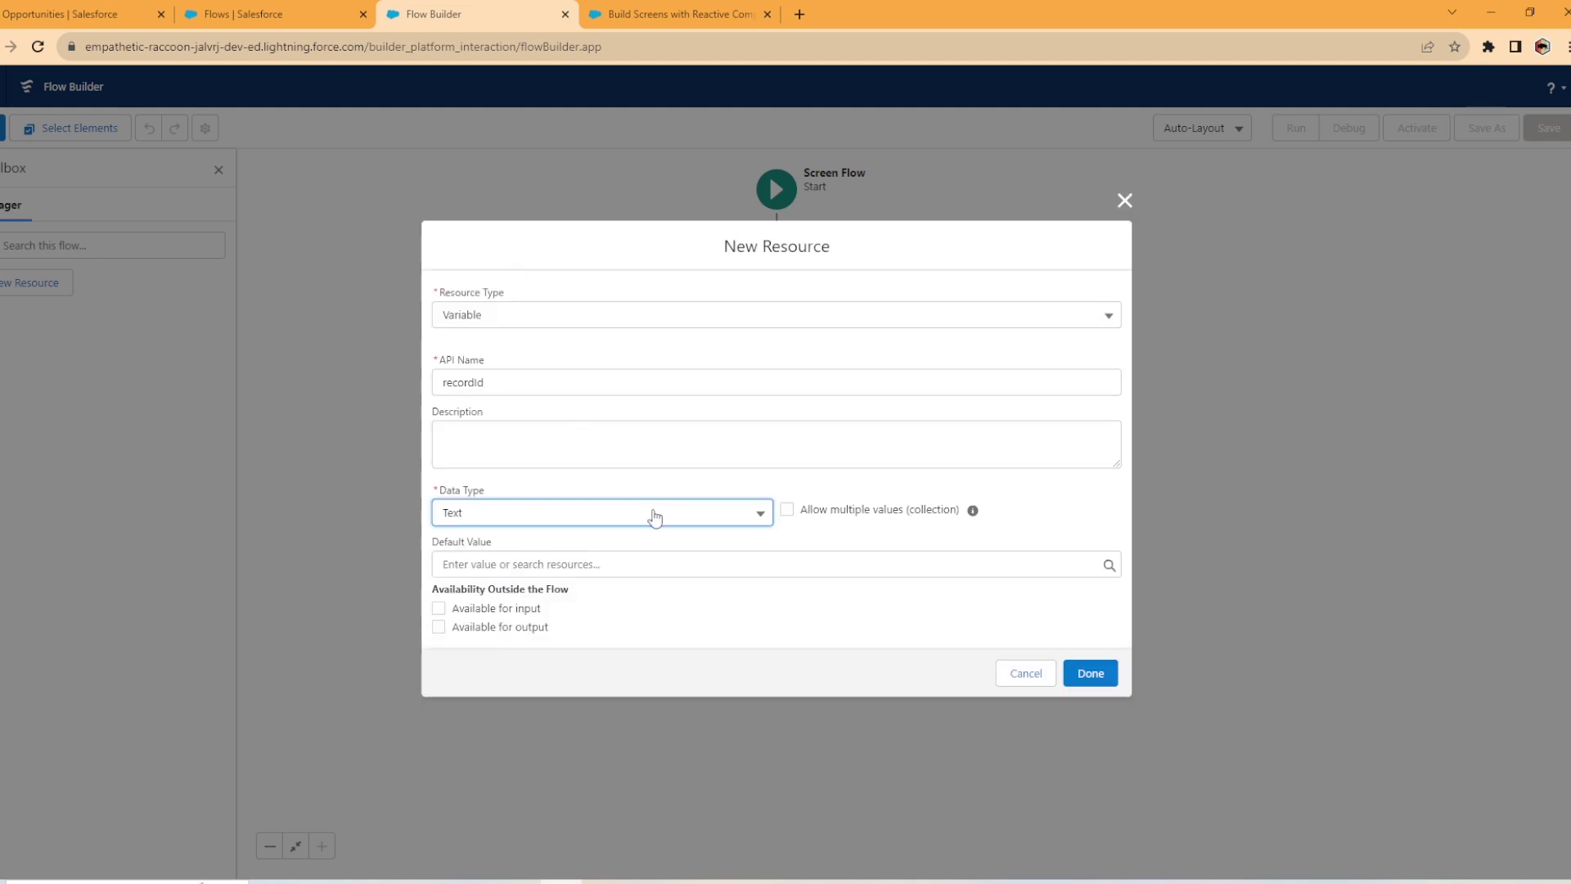
click(439, 610)
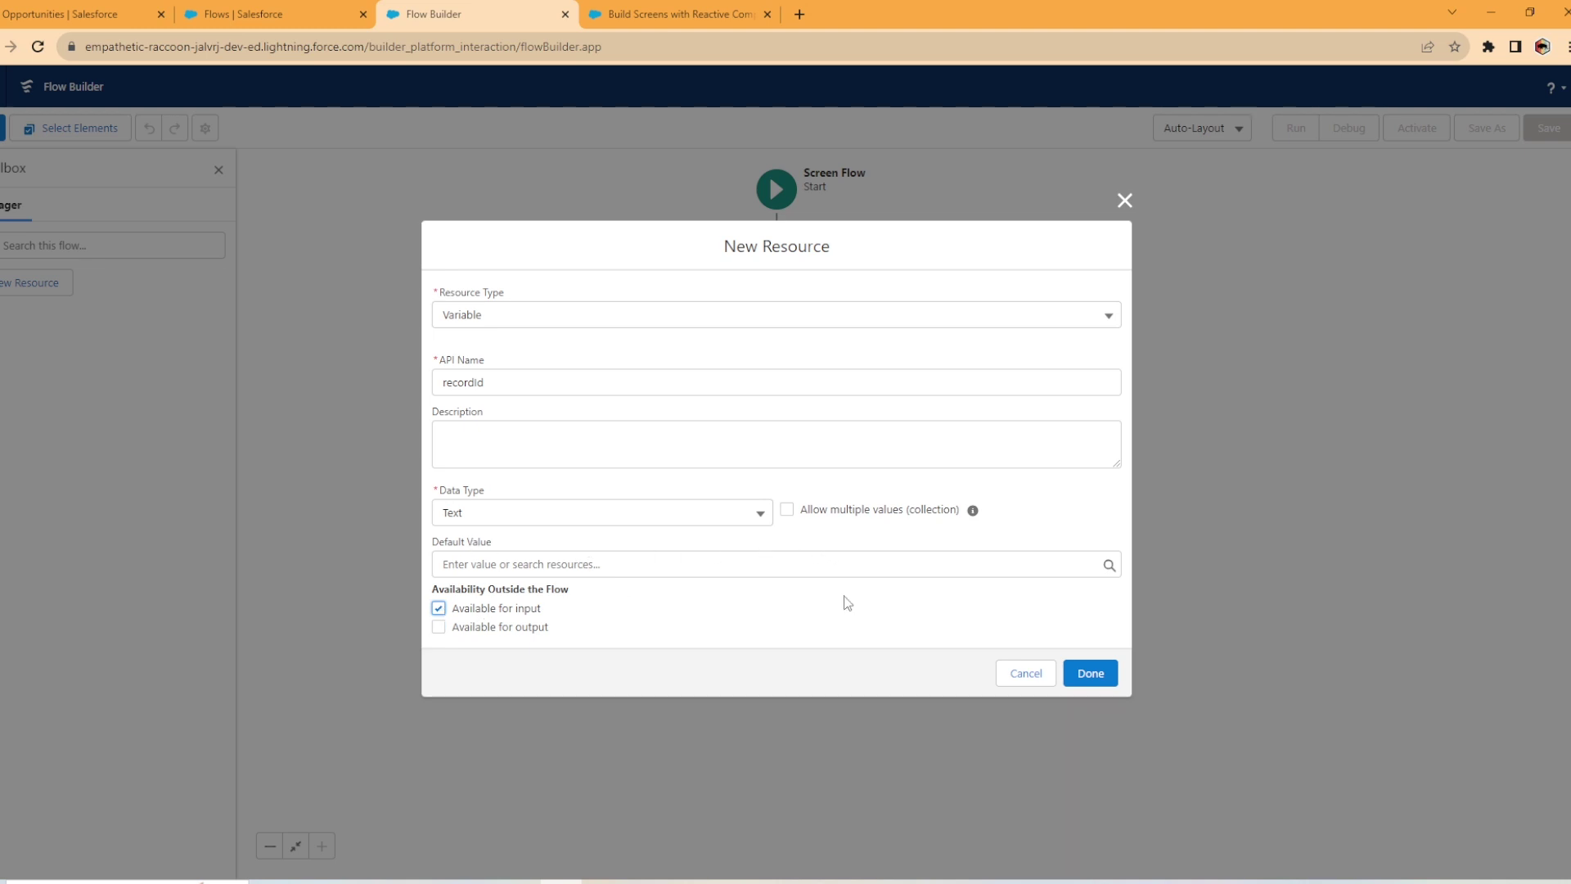
click(1098, 673)
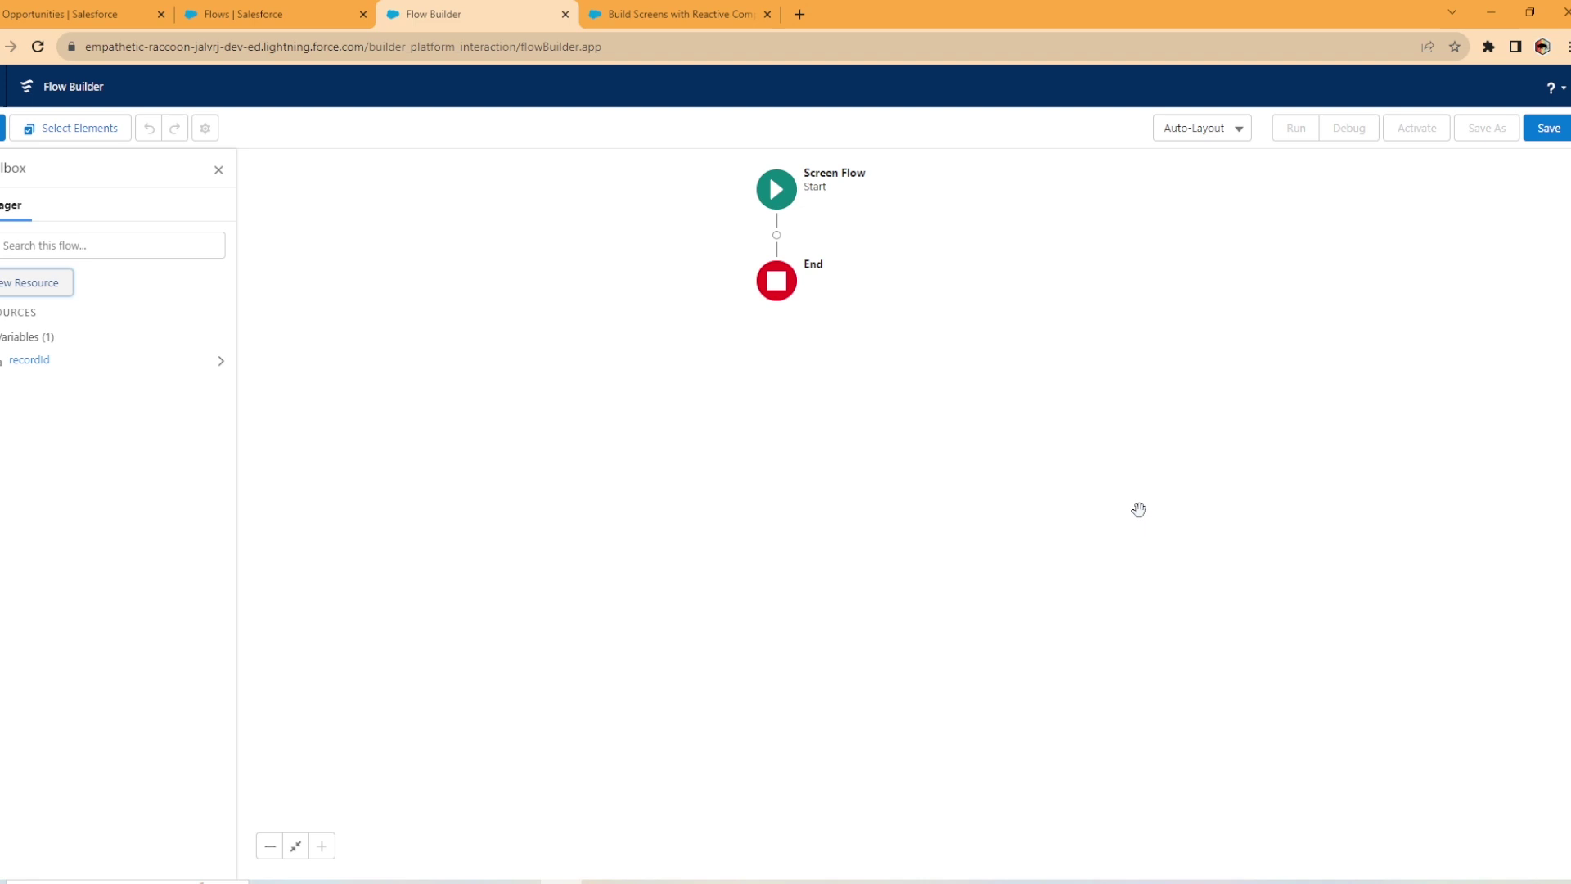
Add a Get Records element labelled Get Opportunity after Start, fetching the Opportunity object.
click(776, 235)
scroll(807, 519, down, 4)
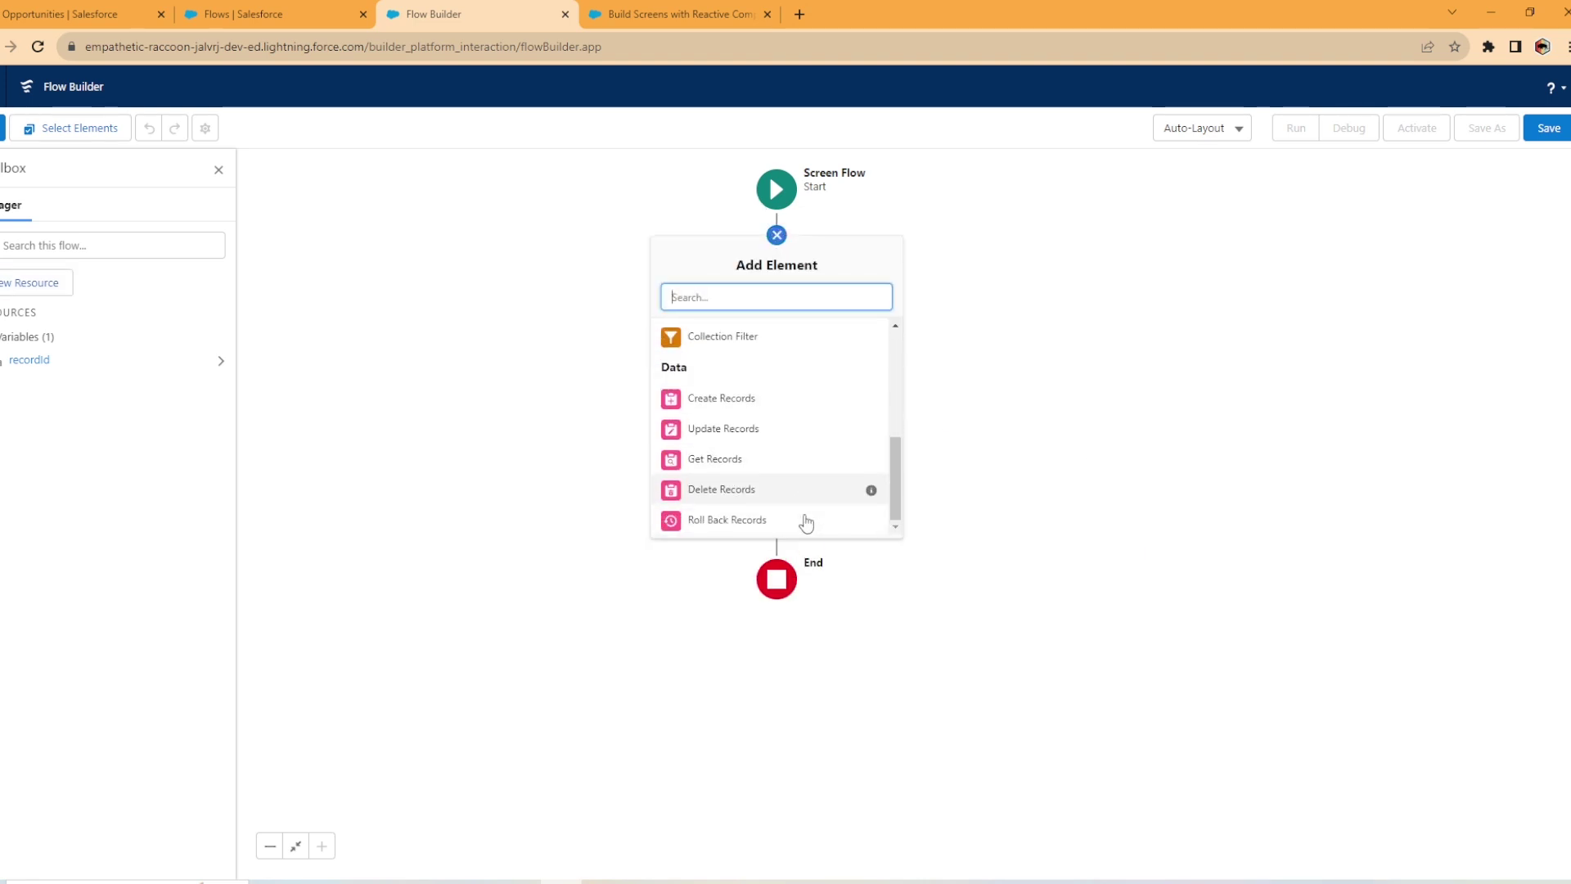
click(711, 461)
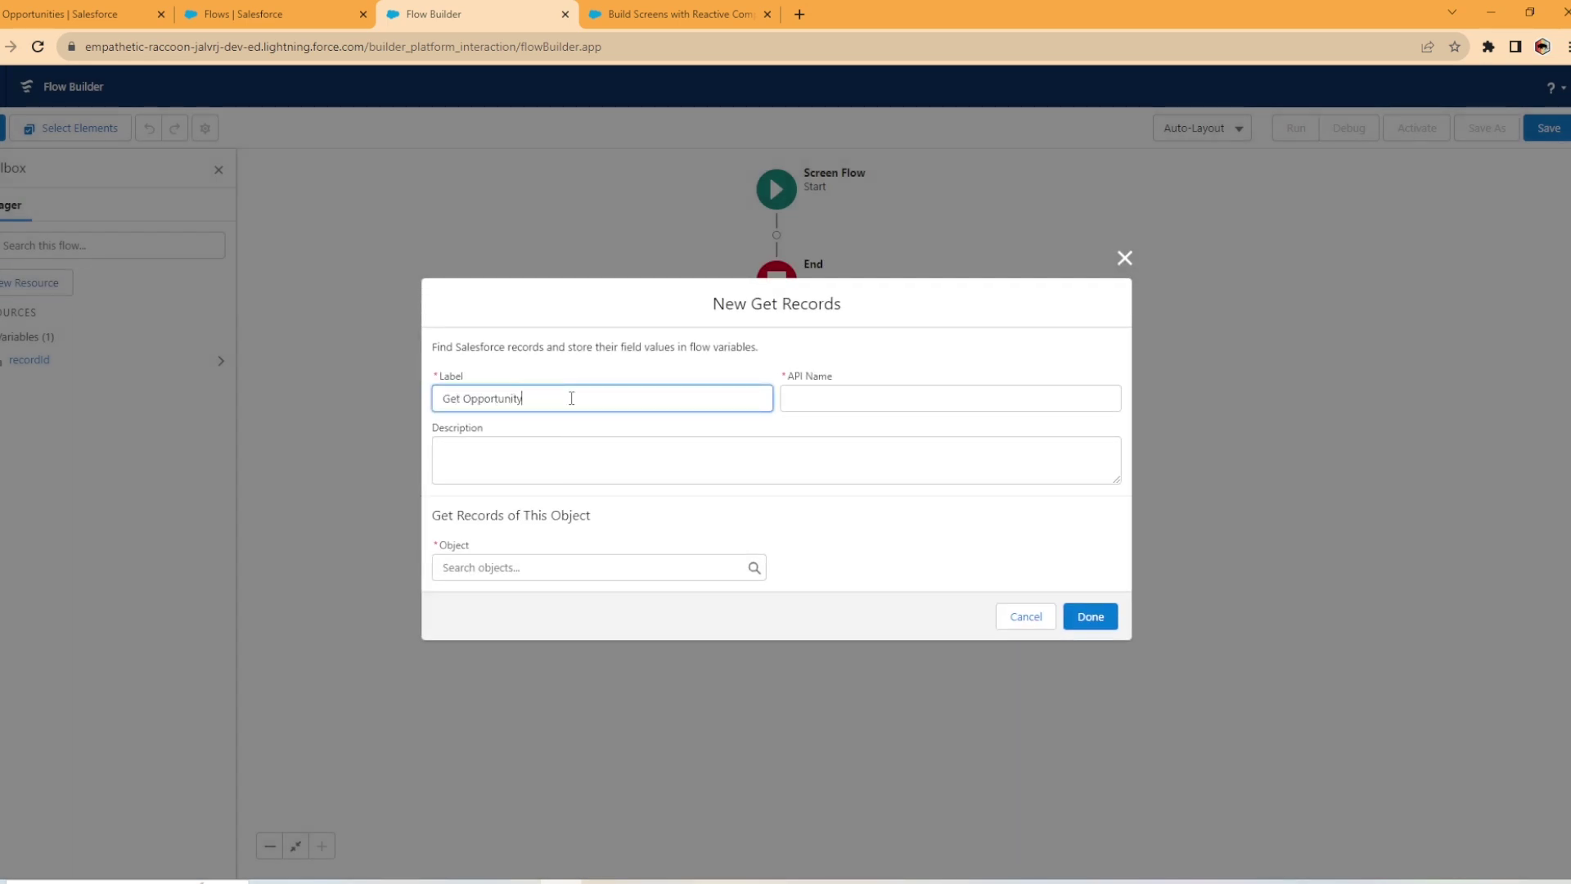
key(Tab)
click(597, 571)
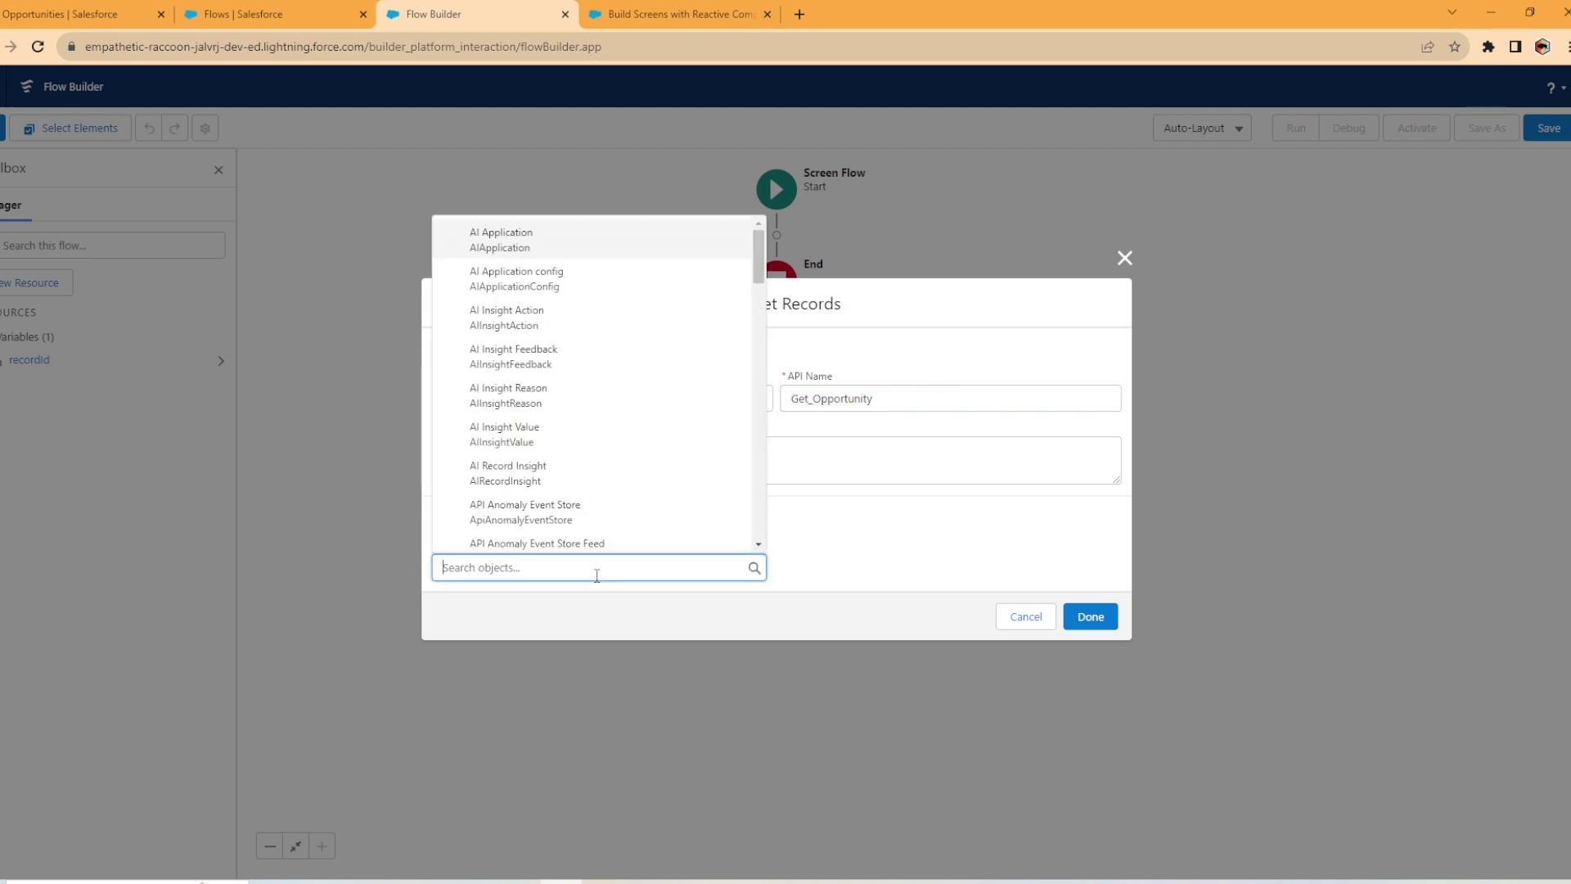
text(opp)
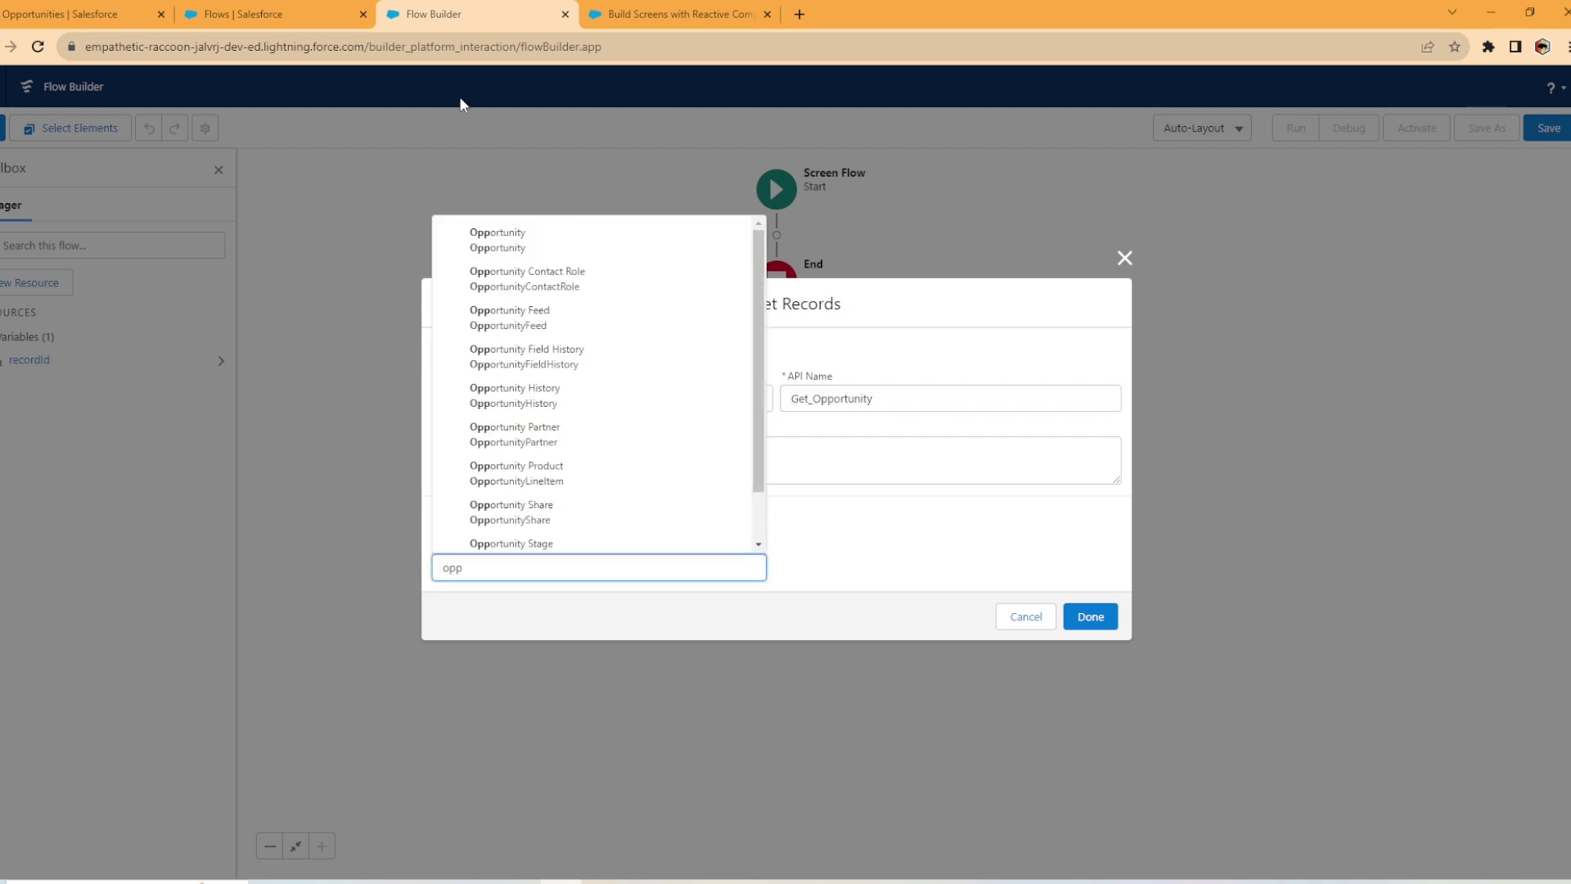
click(505, 233)
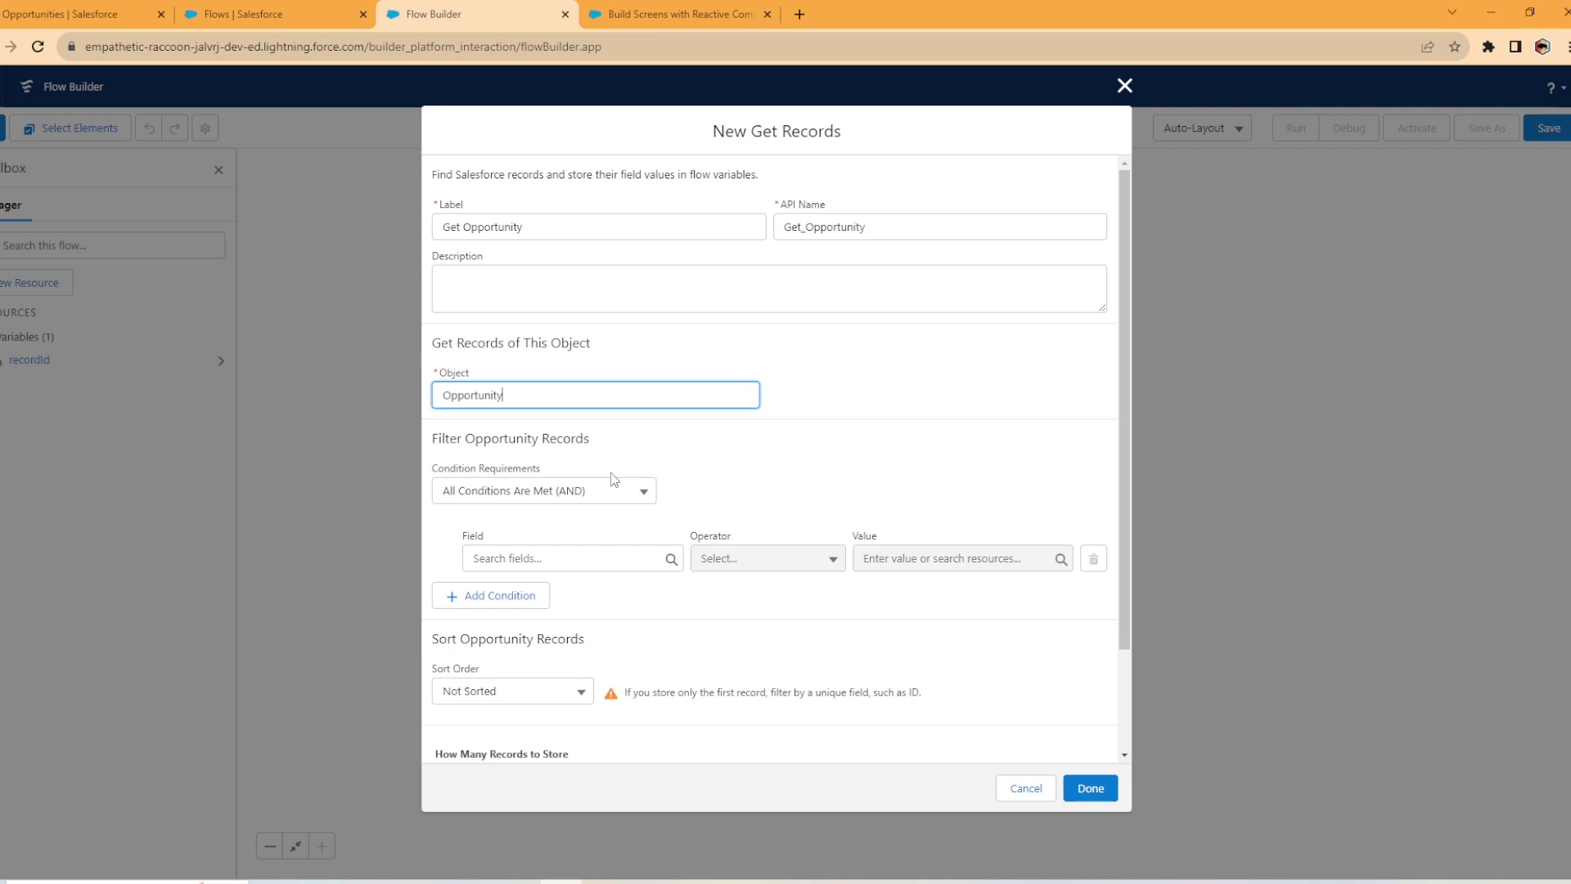
Filter Opportunity records where Id equals {!recordId}, keeping only the first record.
click(527, 558)
text(reco)
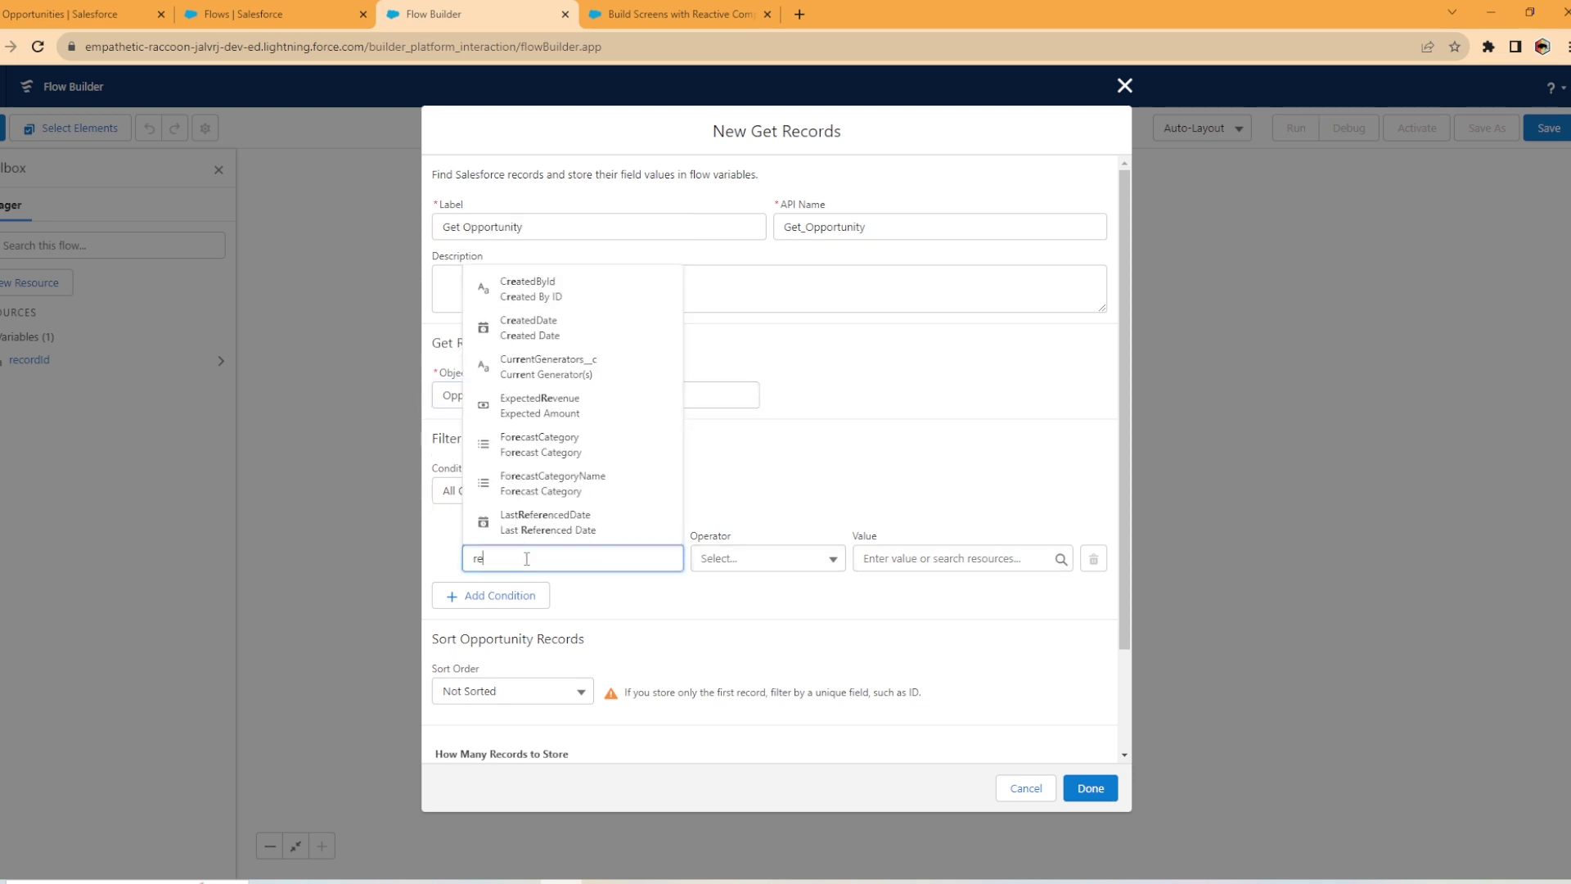
key(BackSpace)
key(BackSpace)
key(BackSpace)
key(BackSpace)
text(Id)
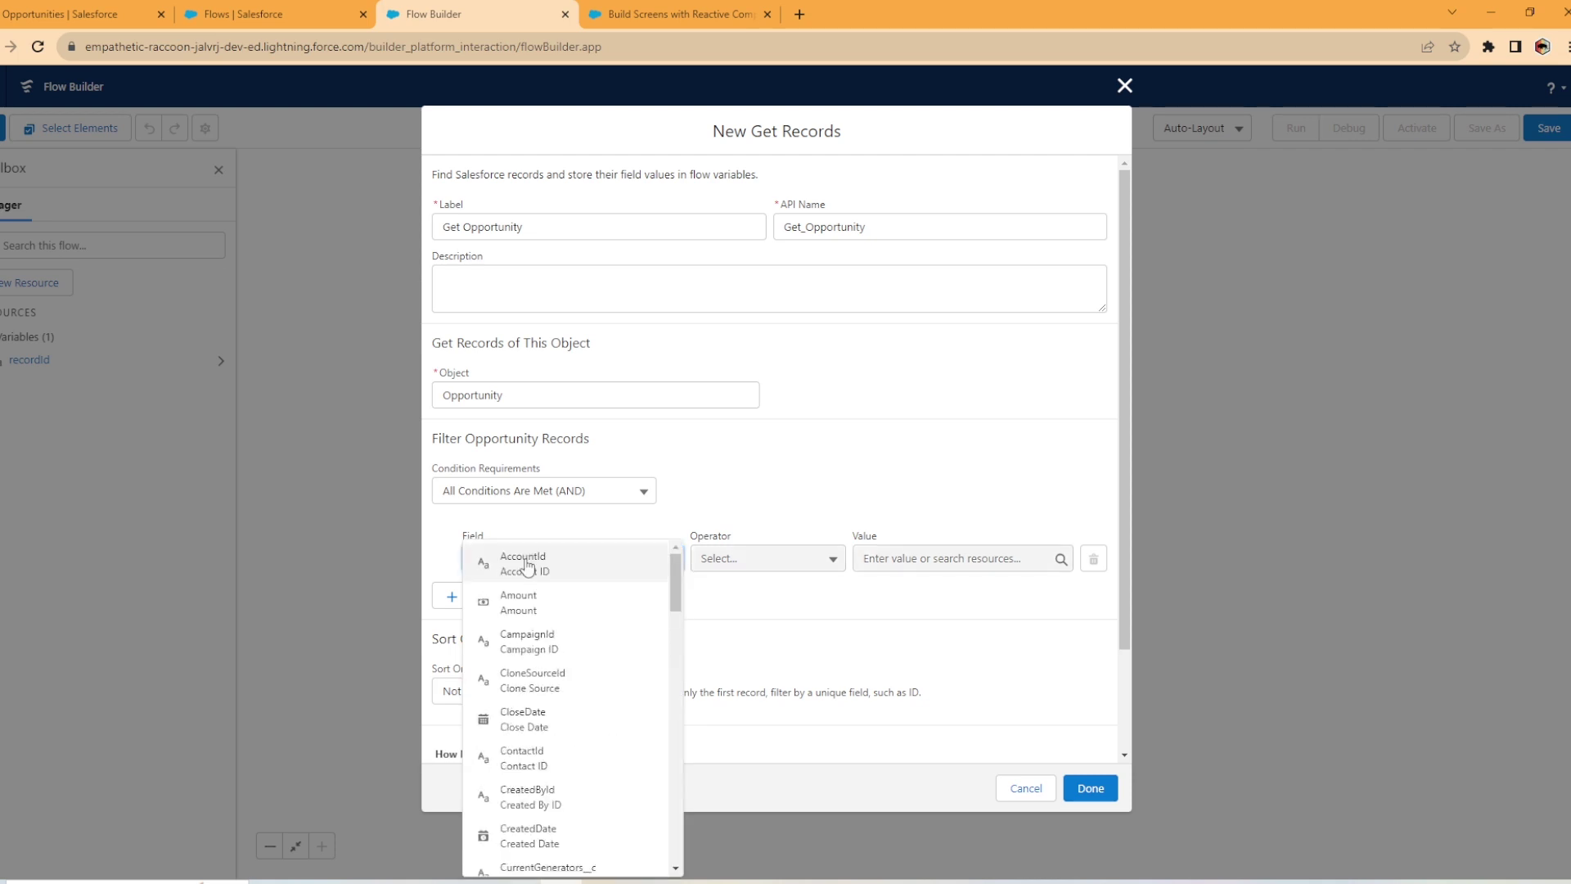
click(562, 759)
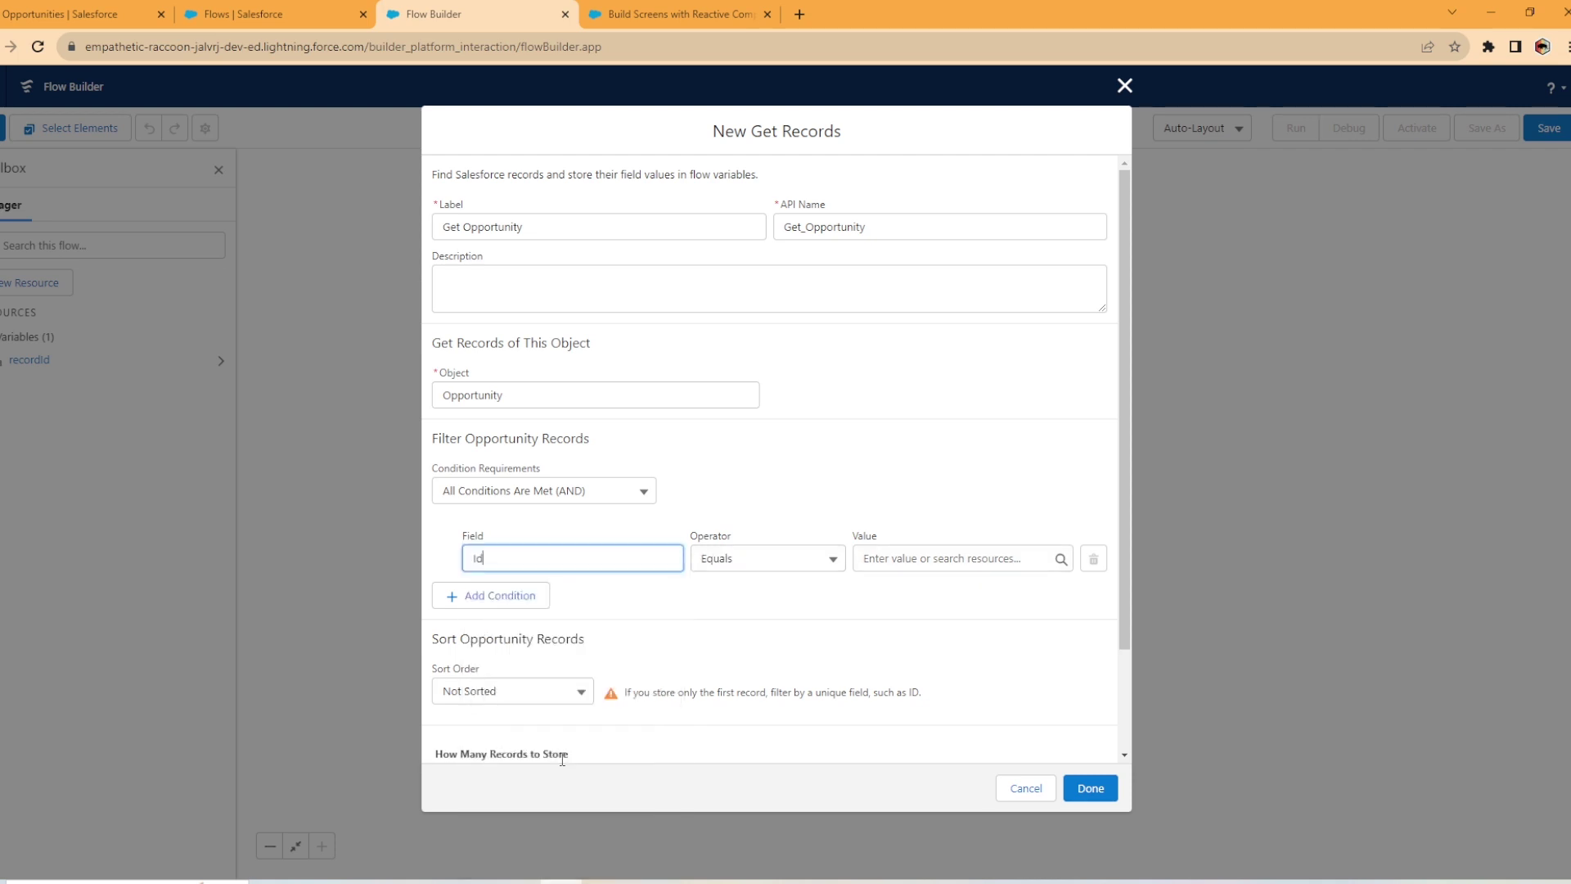
click(867, 563)
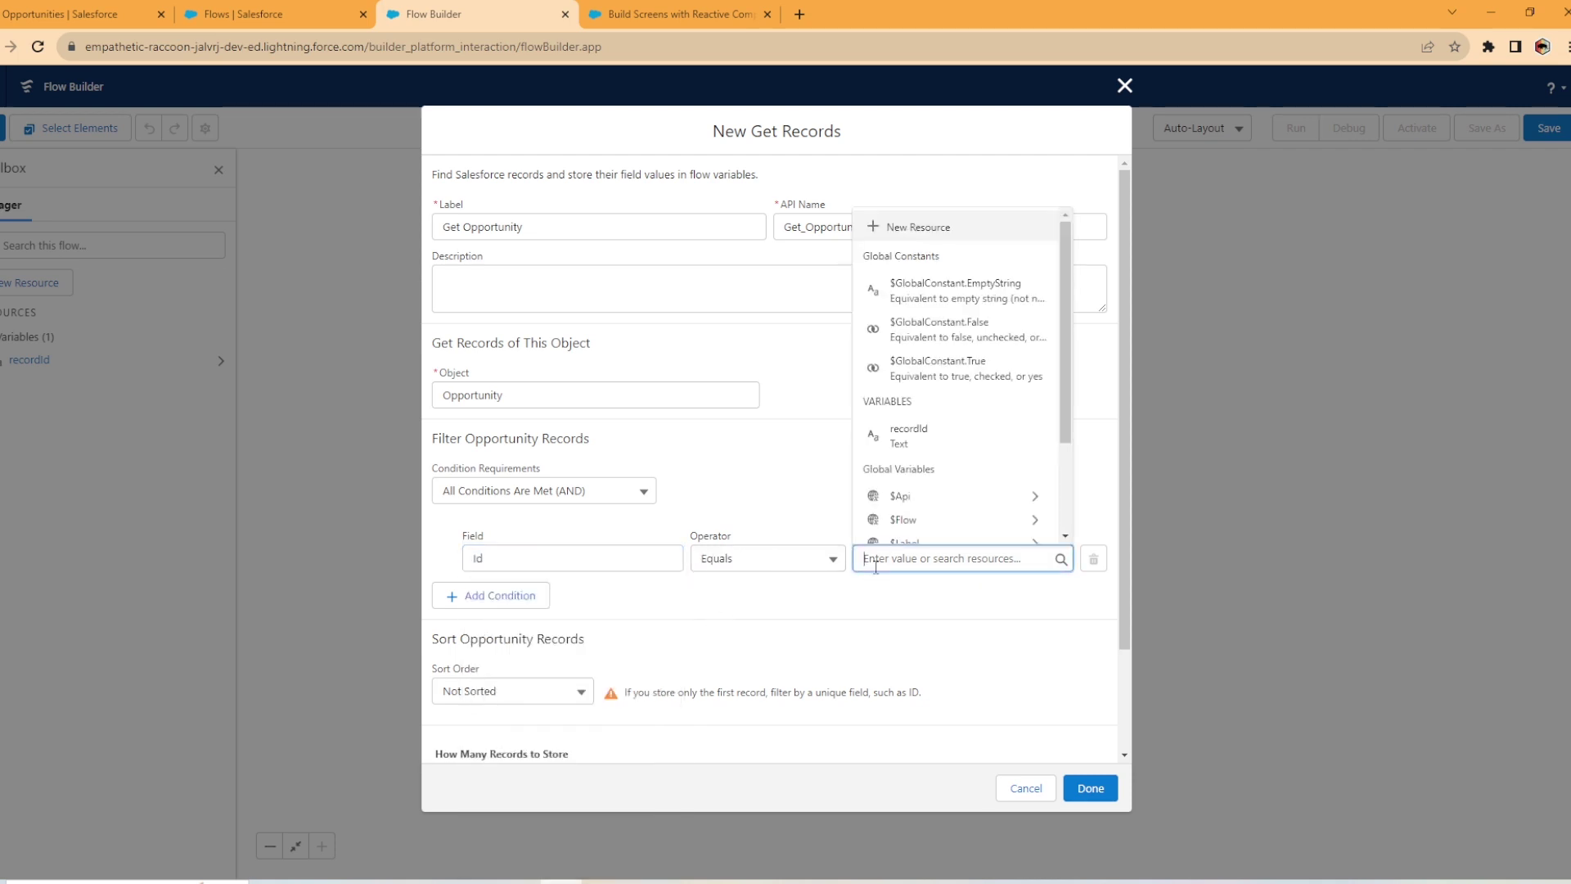
click(935, 441)
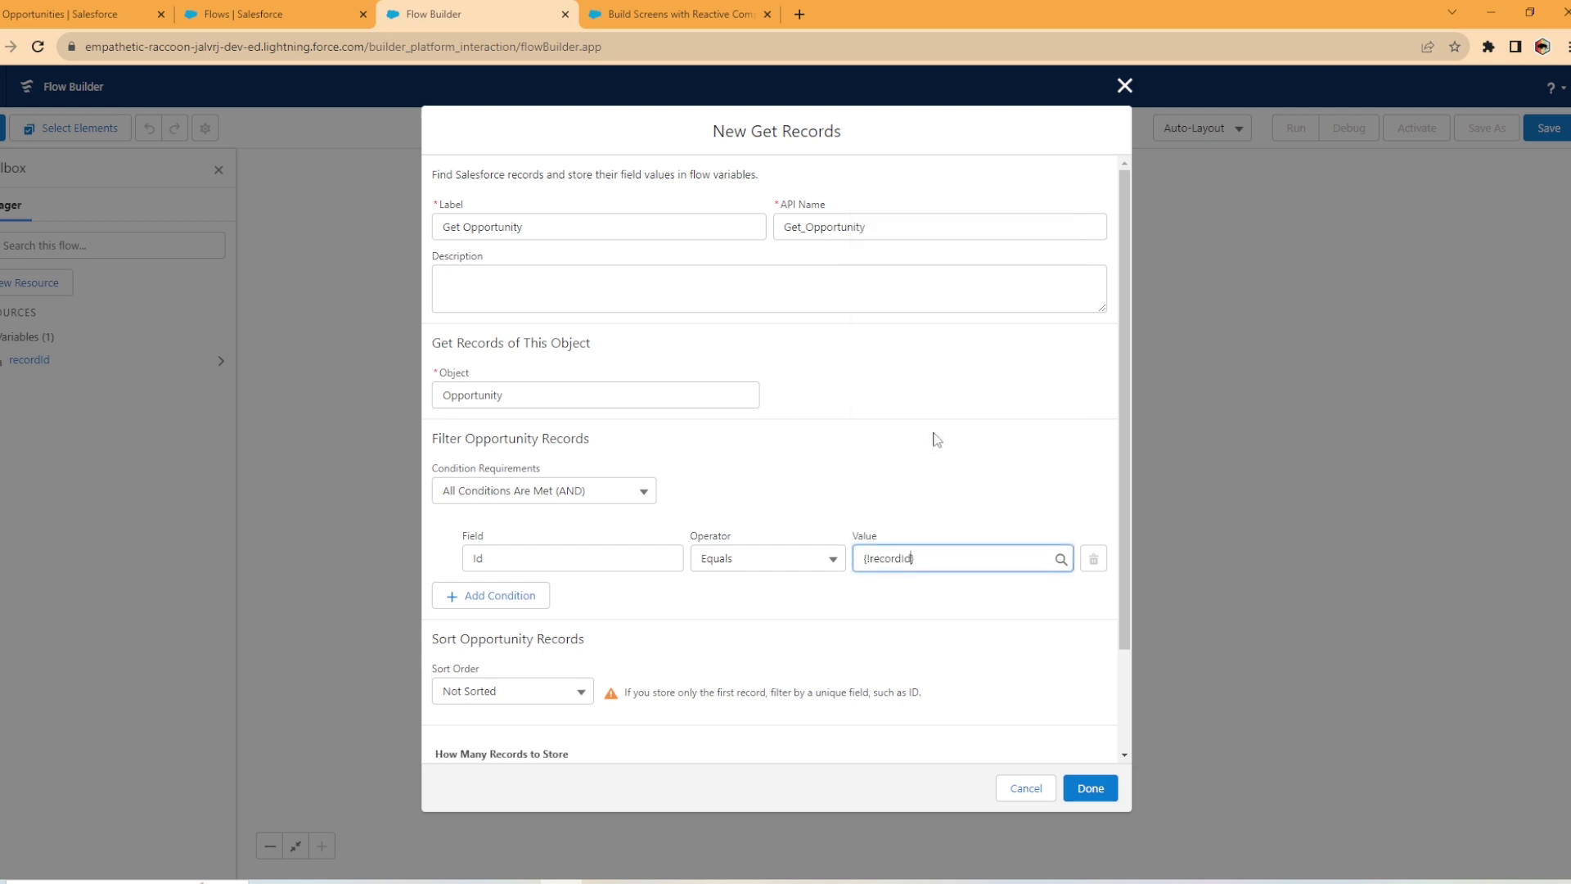
scroll(814, 641, down, 2)
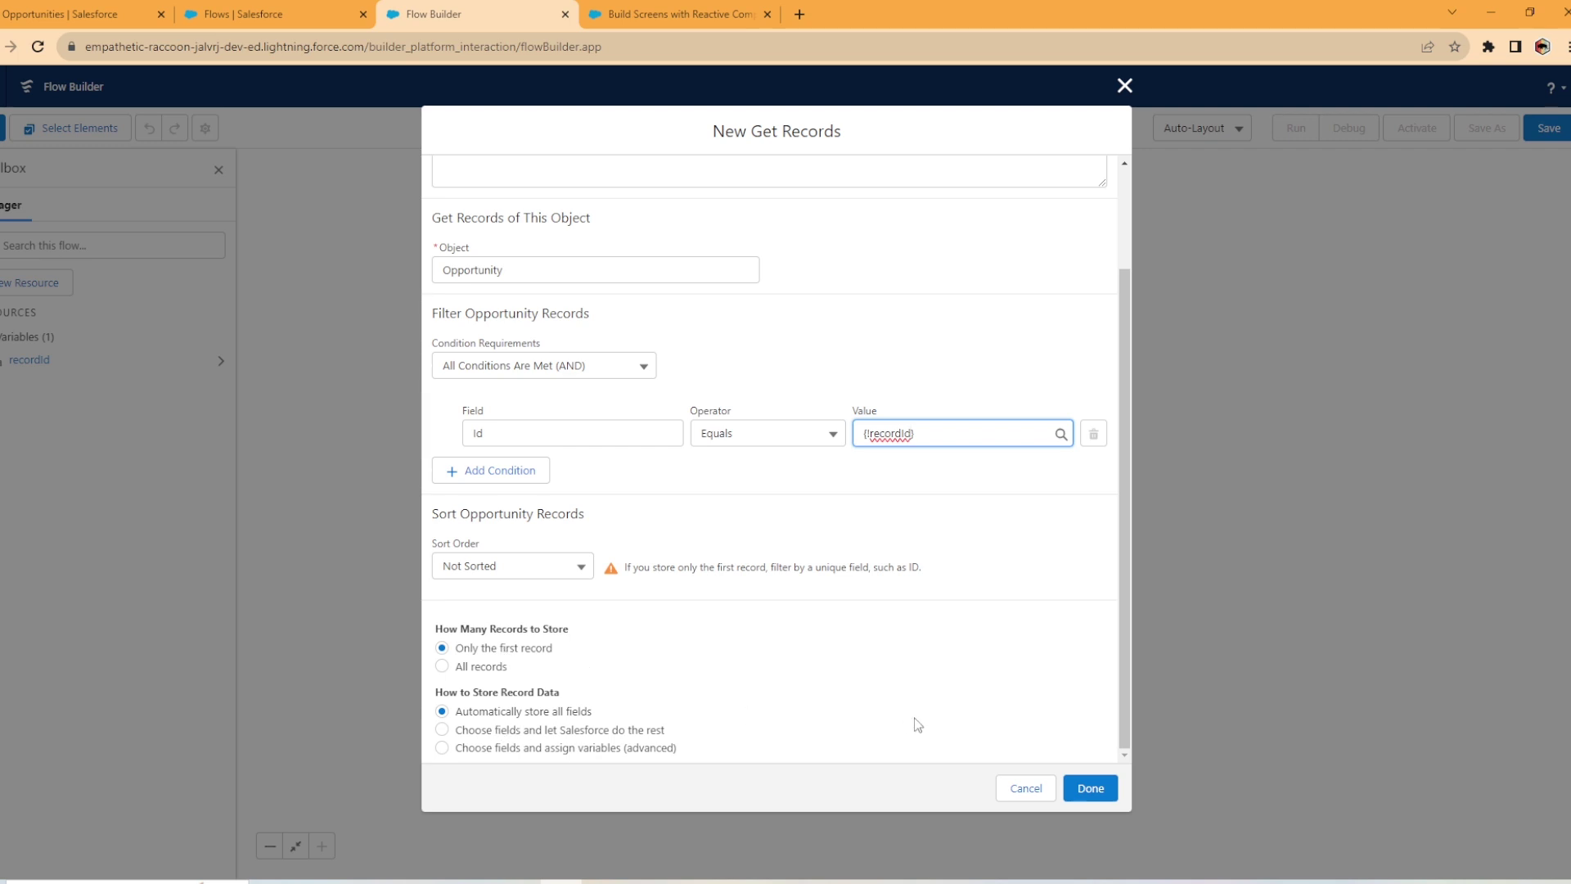
click(1101, 798)
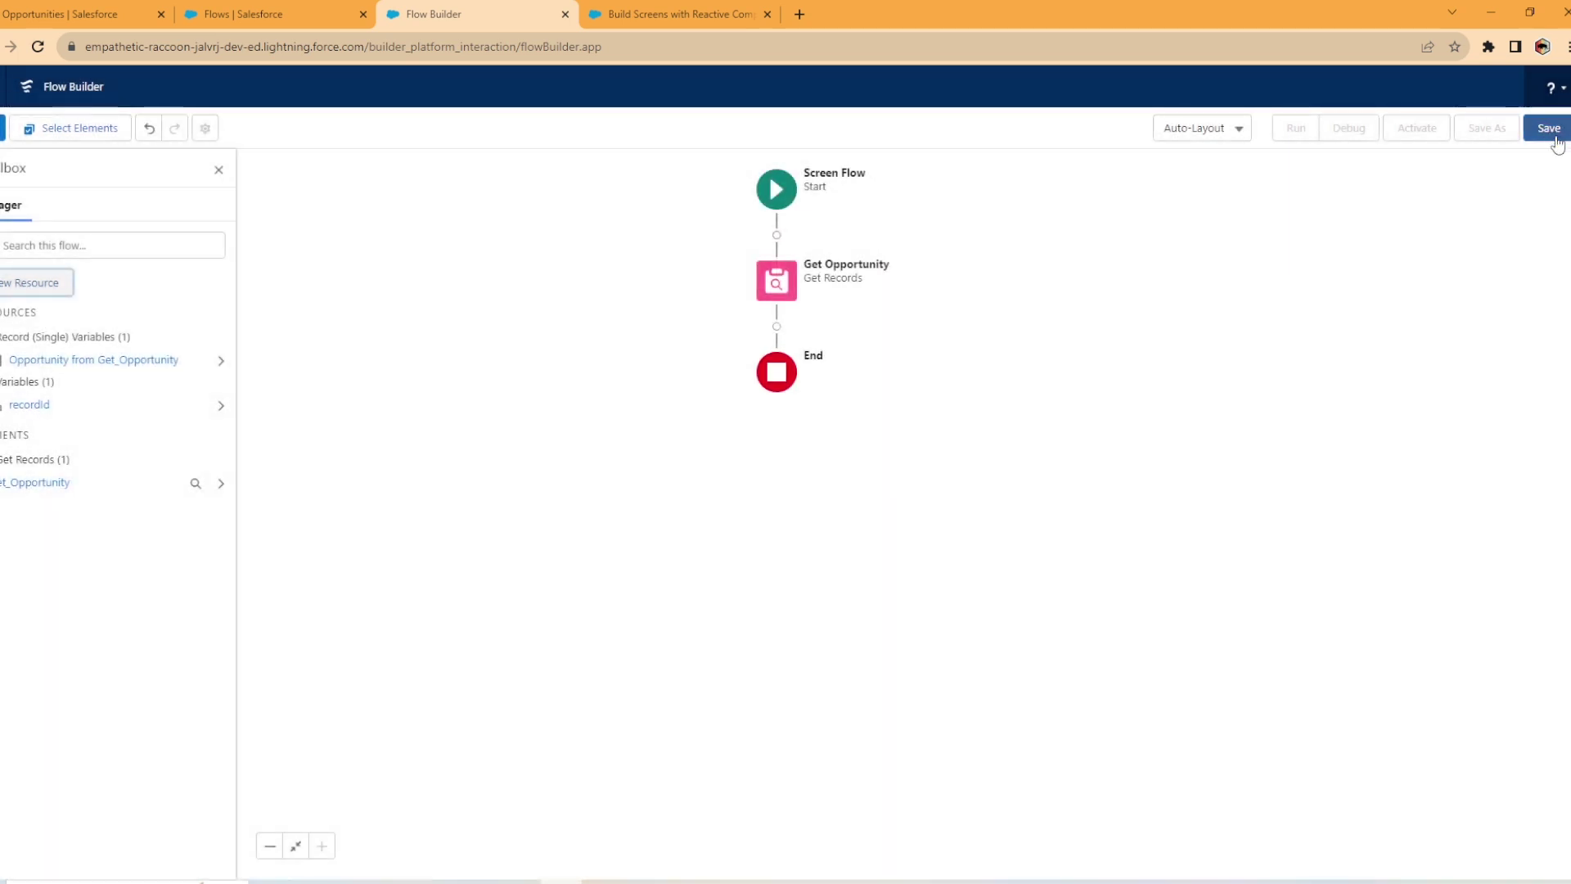
Save the flow with label 'opportunity flow' and API name opportunity_flow.
click(1551, 133)
click(512, 411)
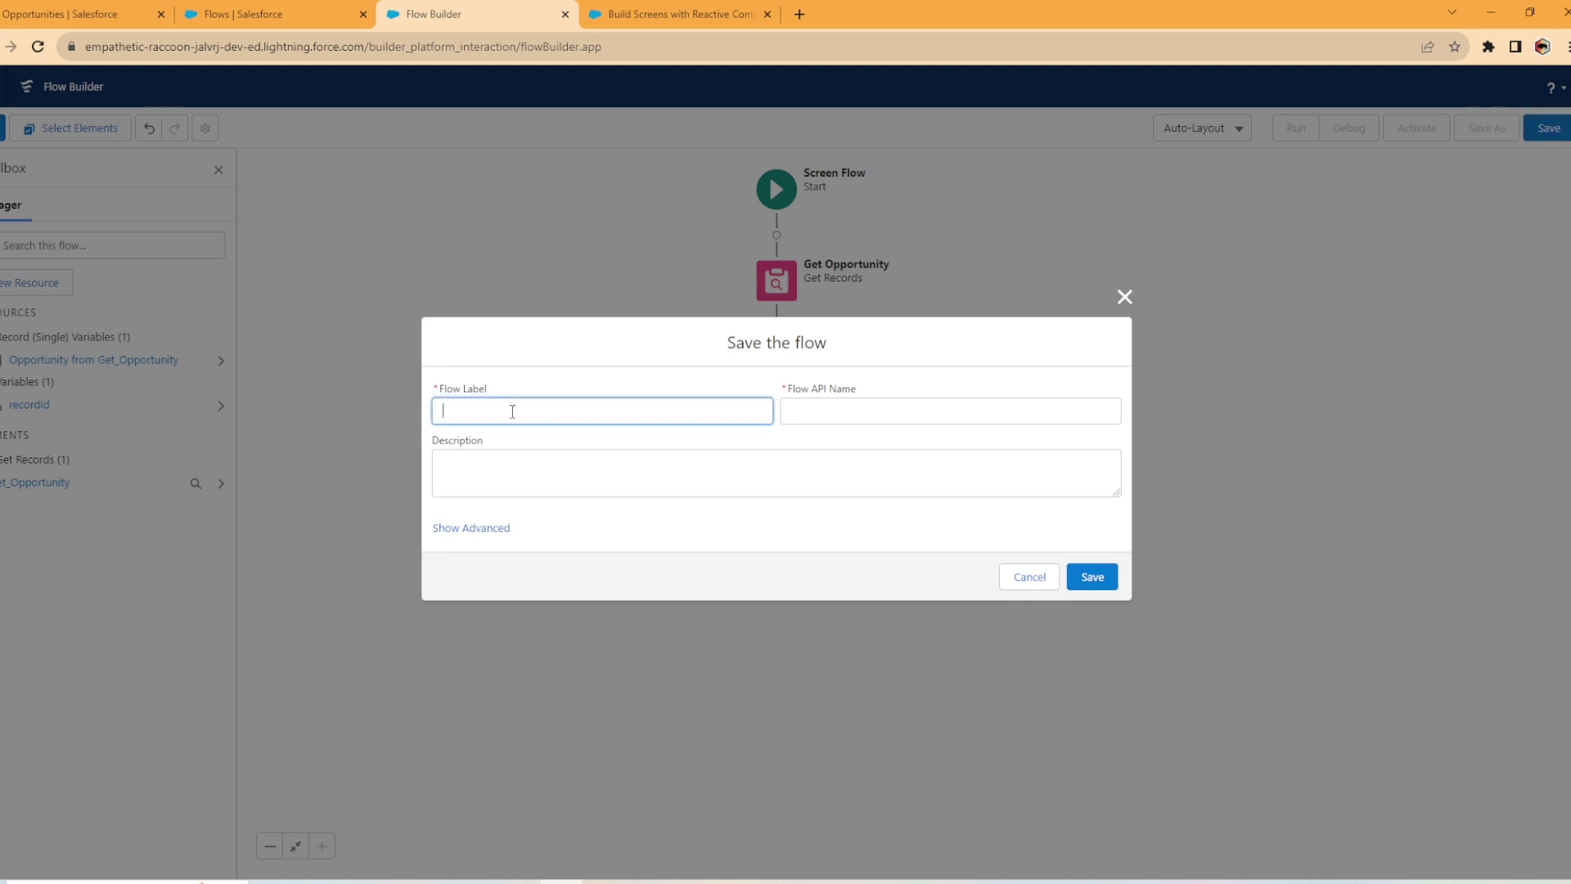
text(opportunity flow)
key(Tab)
click(1095, 577)
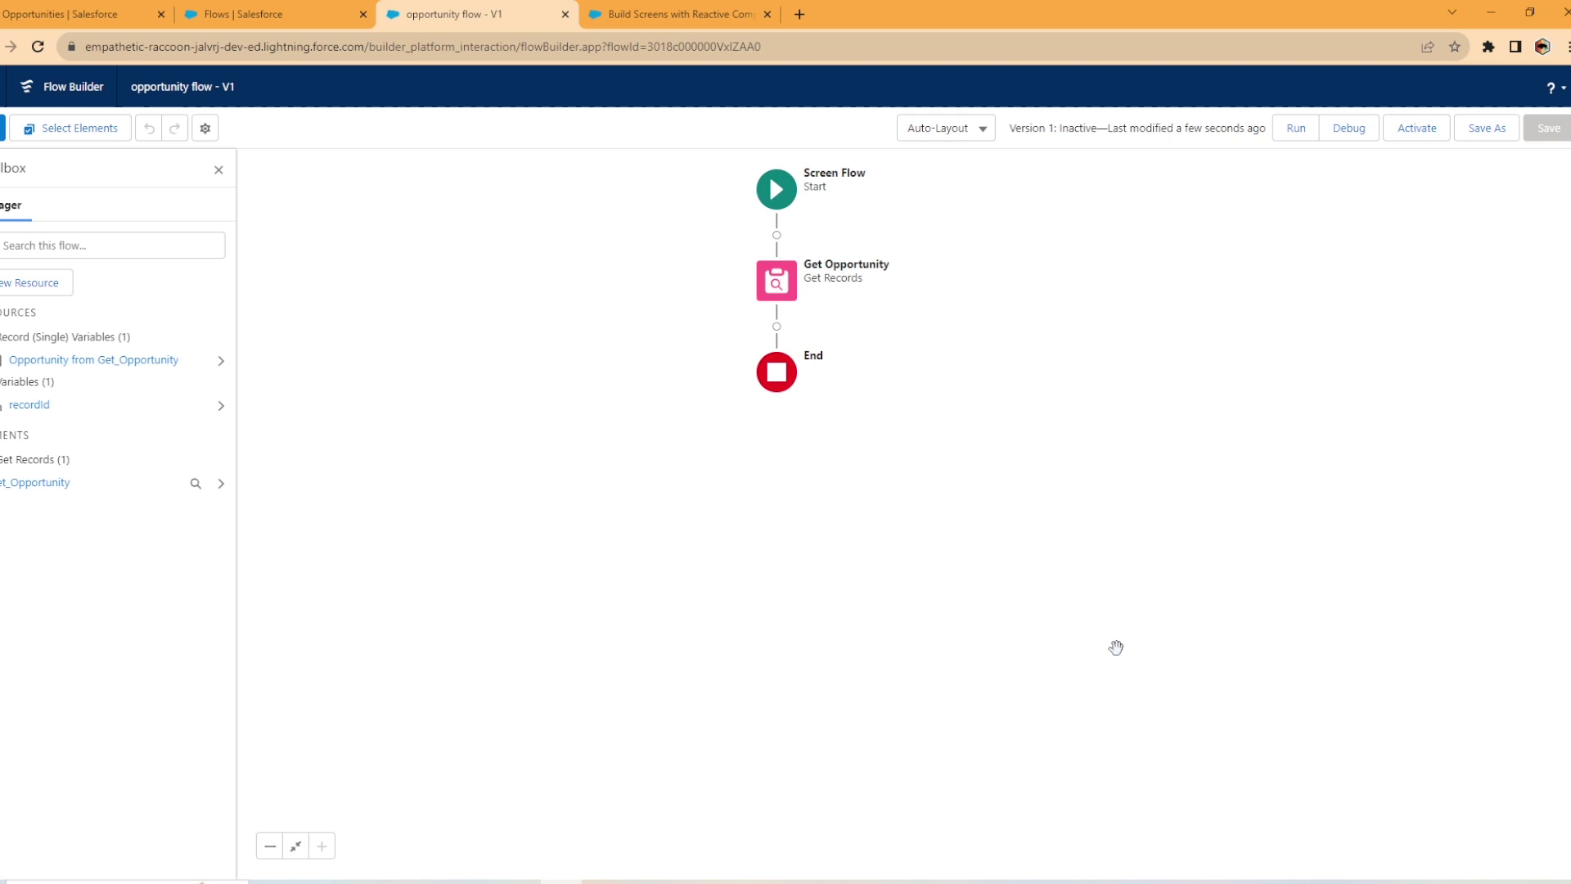
Add a Screen element after Get Opportunity labelled 'Opportunity'.
click(777, 326)
click(700, 463)
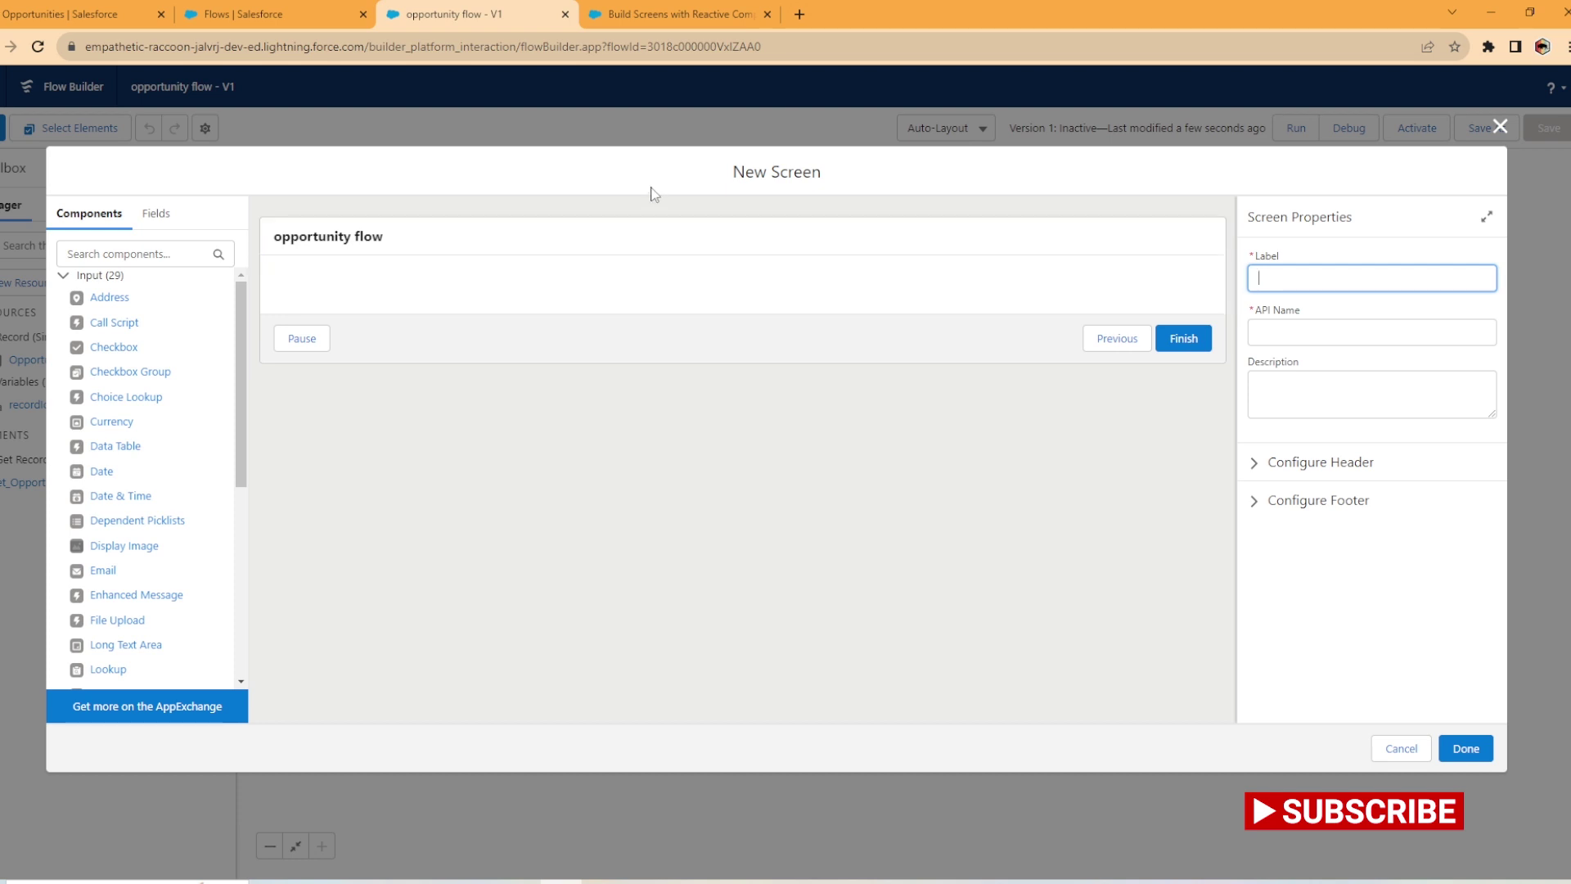
click(539, 241)
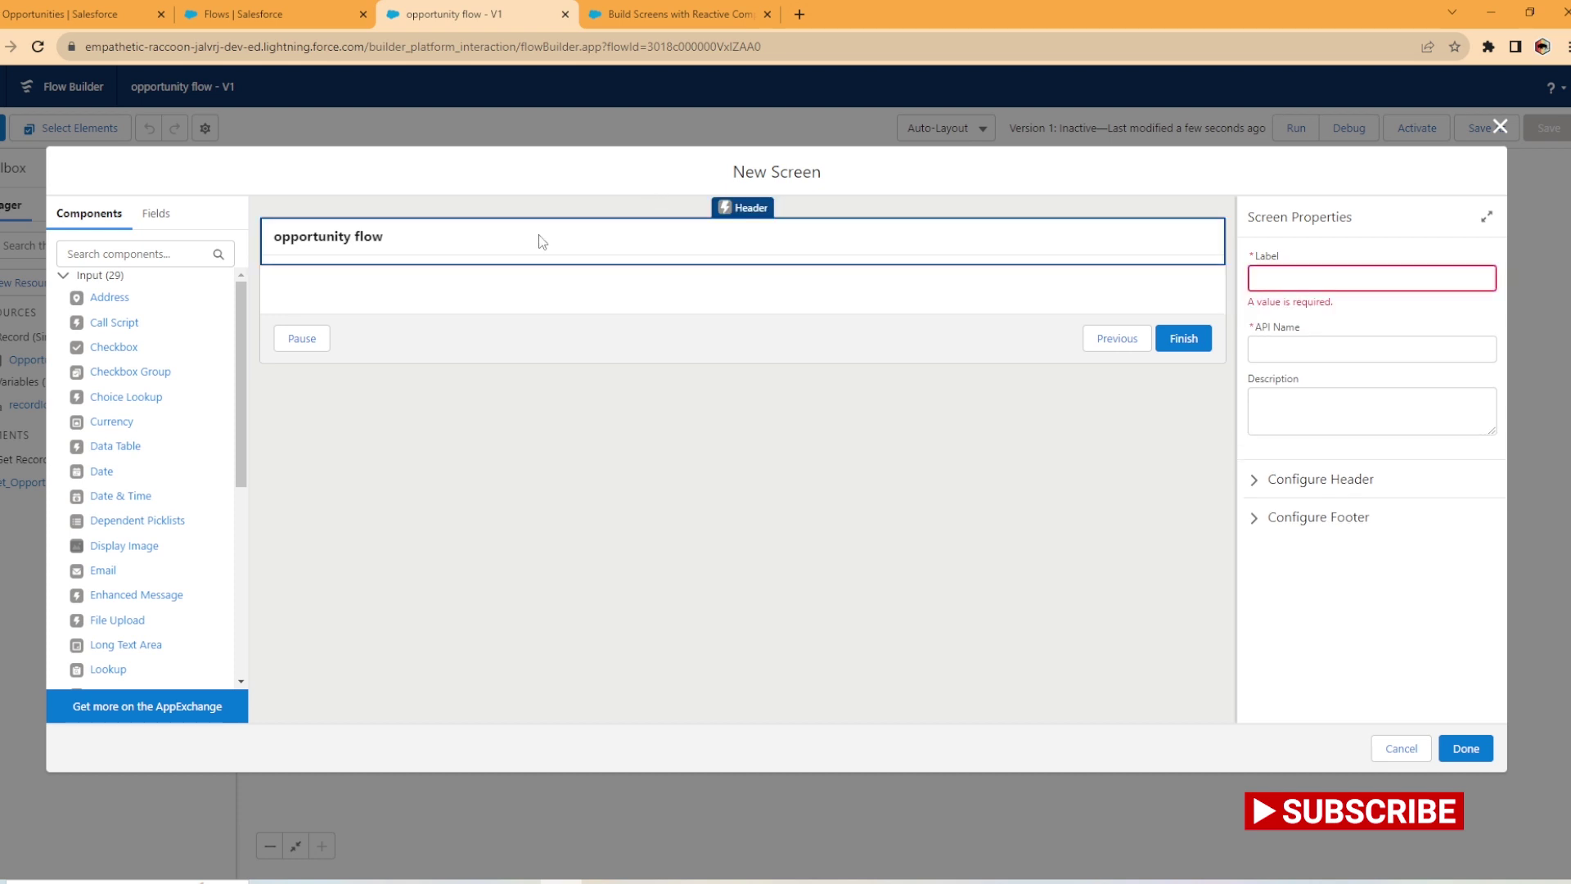
click(1357, 284)
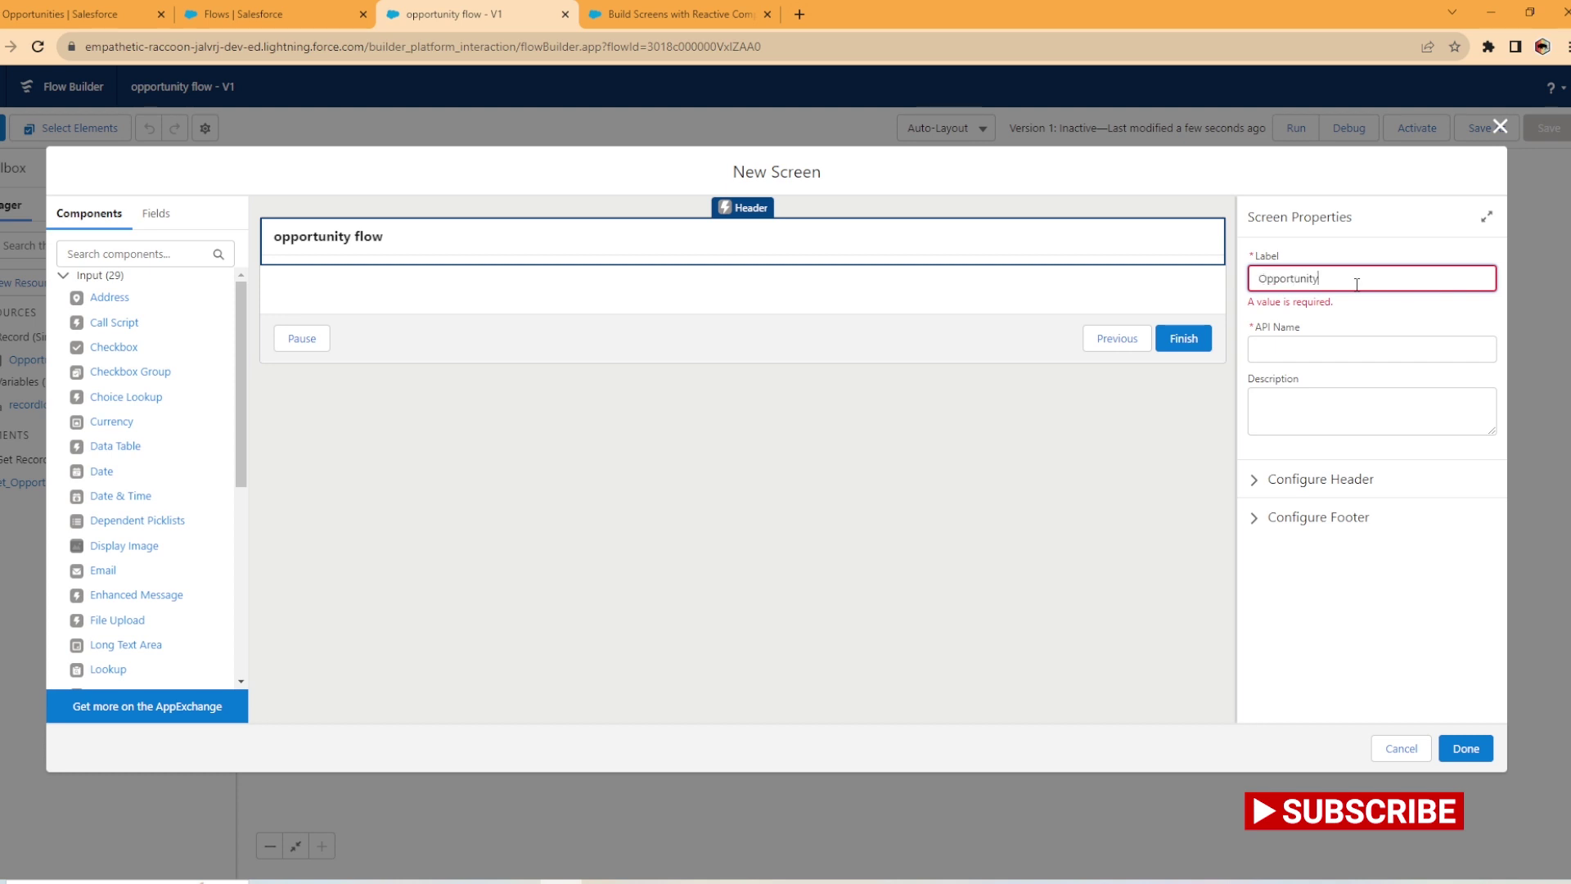
text(Opportunity)
key(Tab)
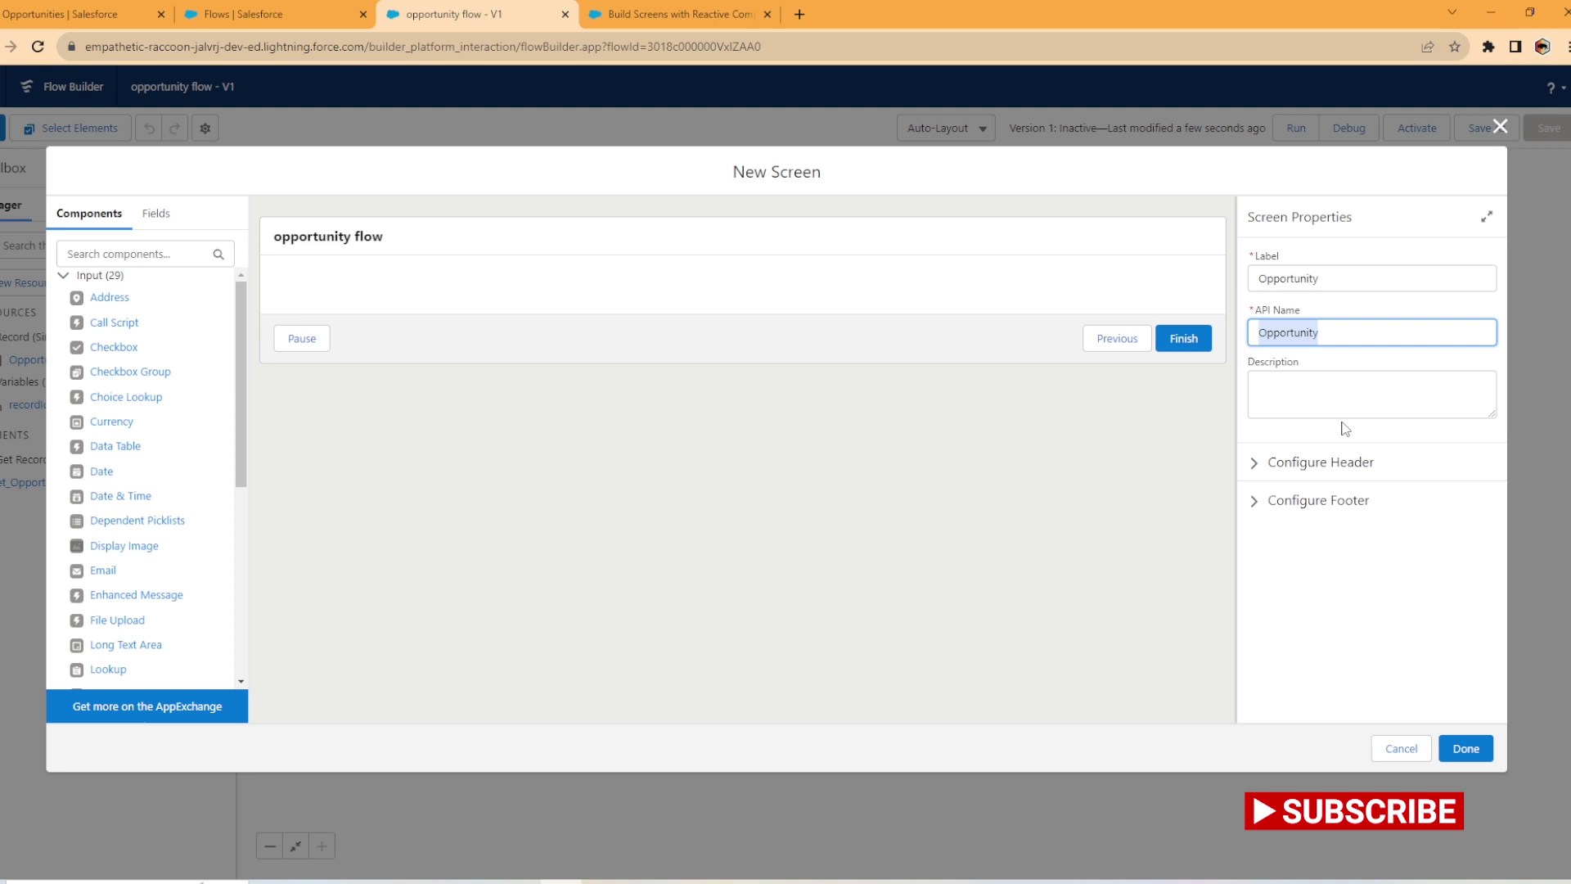
Uncheck Show Header in the screen's Configure Header settings.
click(1307, 463)
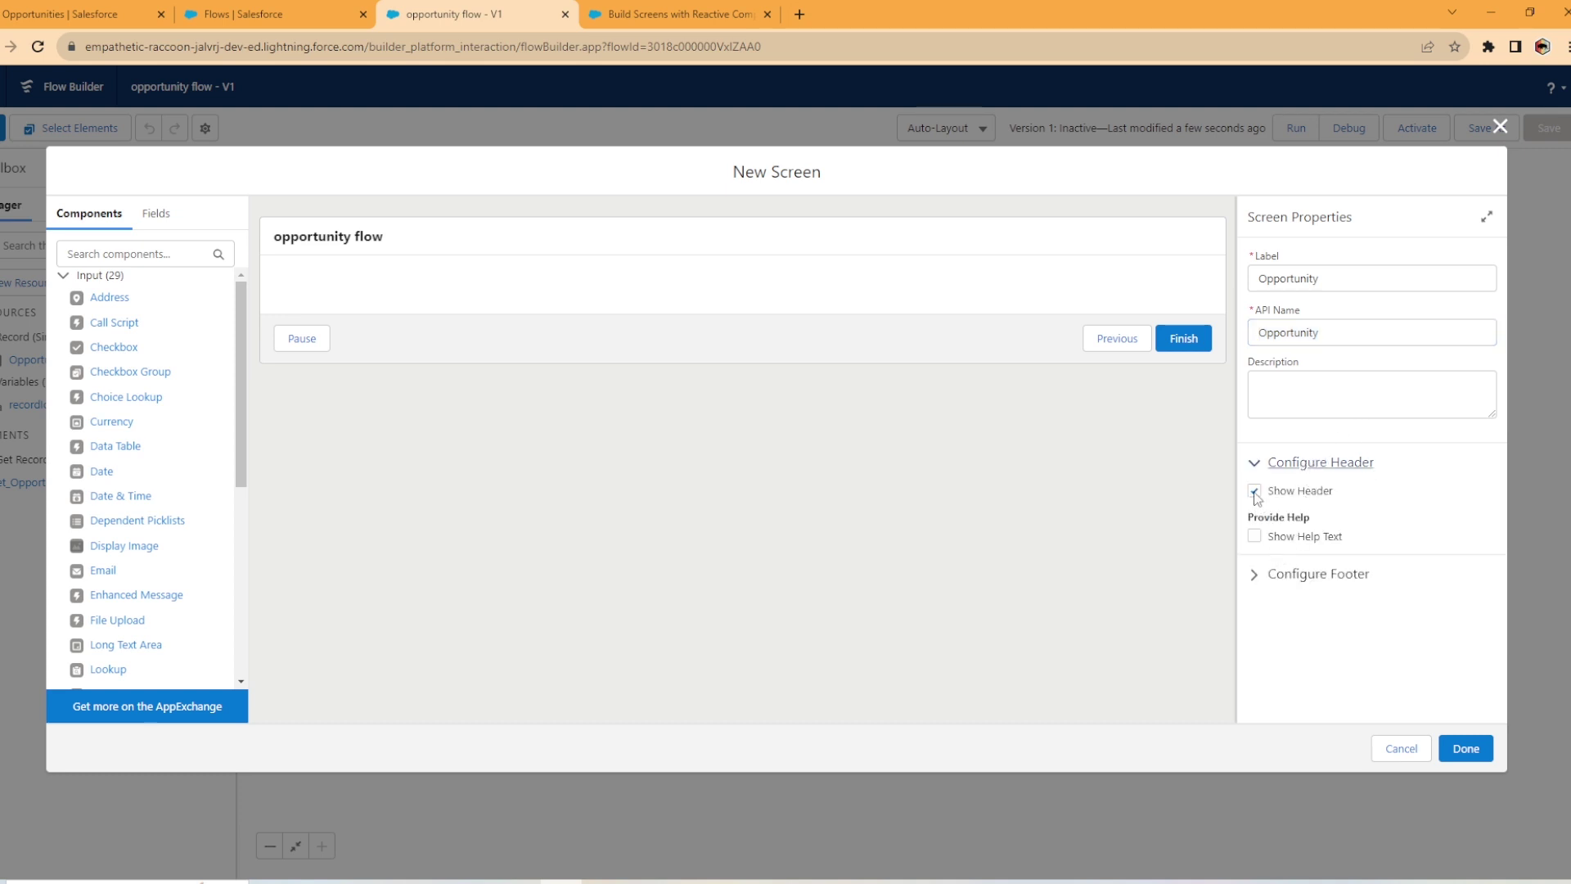
click(1254, 491)
click(1291, 575)
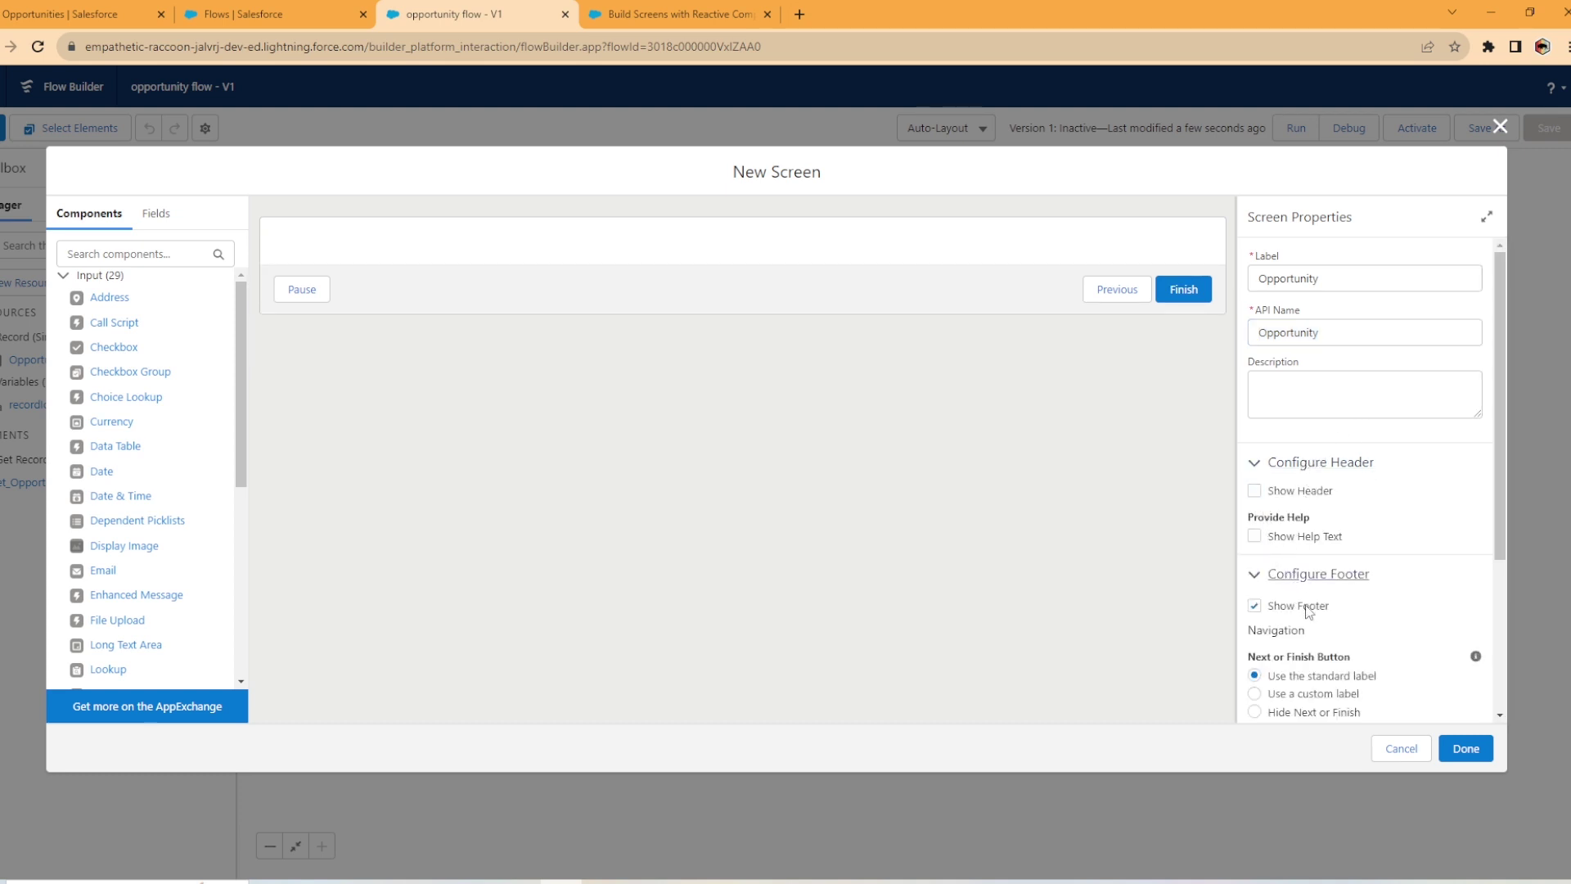
scroll(1319, 607, down, 2)
scroll(1321, 608, down, 2)
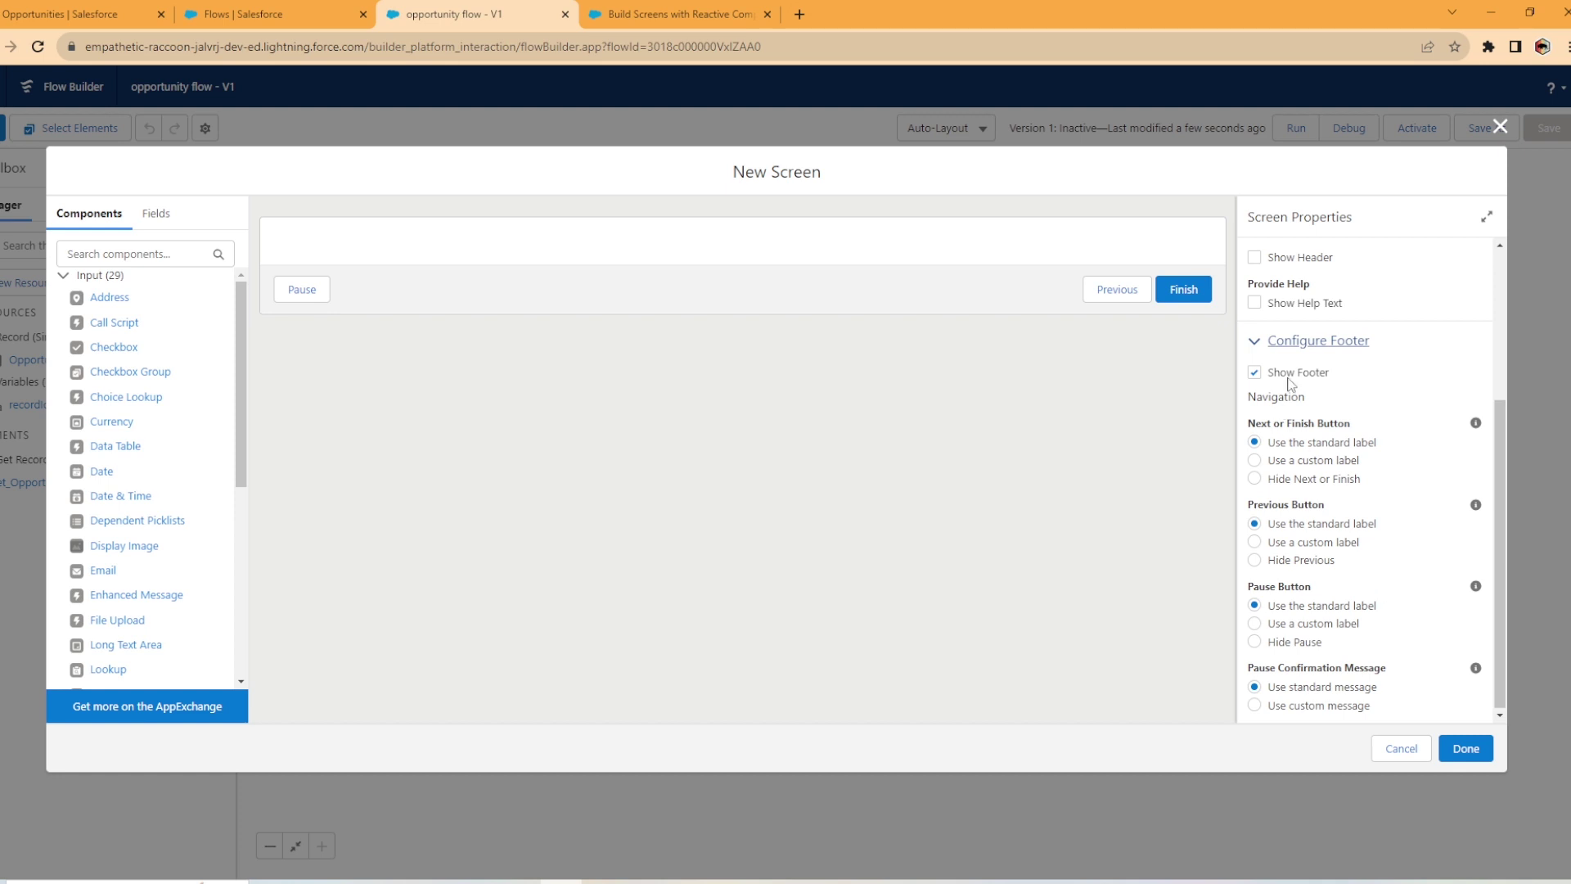
scroll(1285, 385, up, 4)
click(1261, 577)
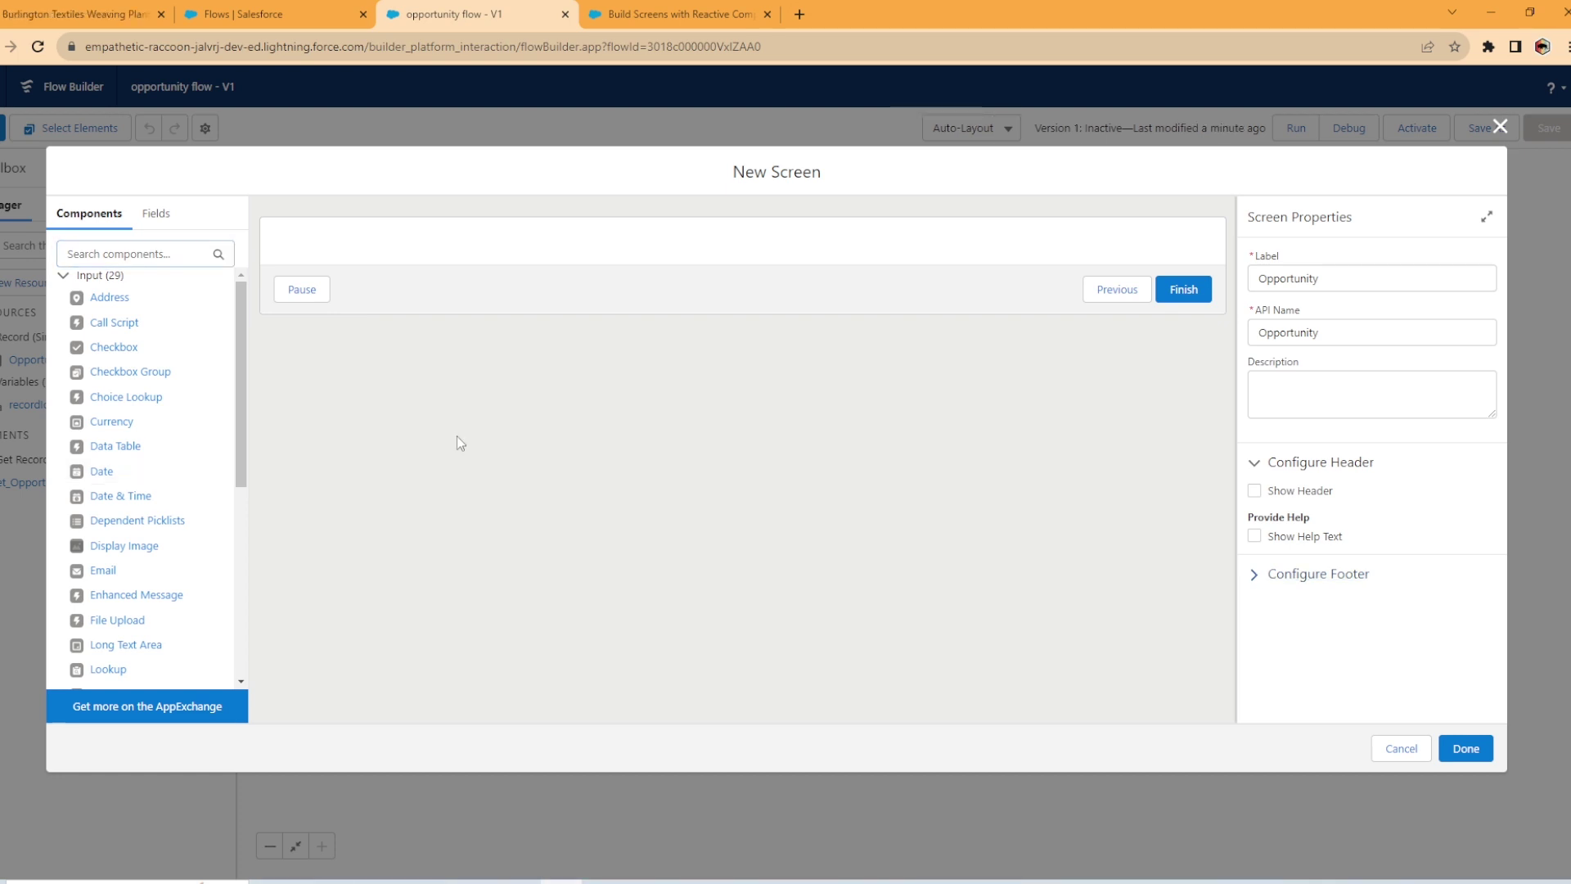
Add a Currency component to the screen labelled 'Amount'.
click(176, 258)
text(curr)
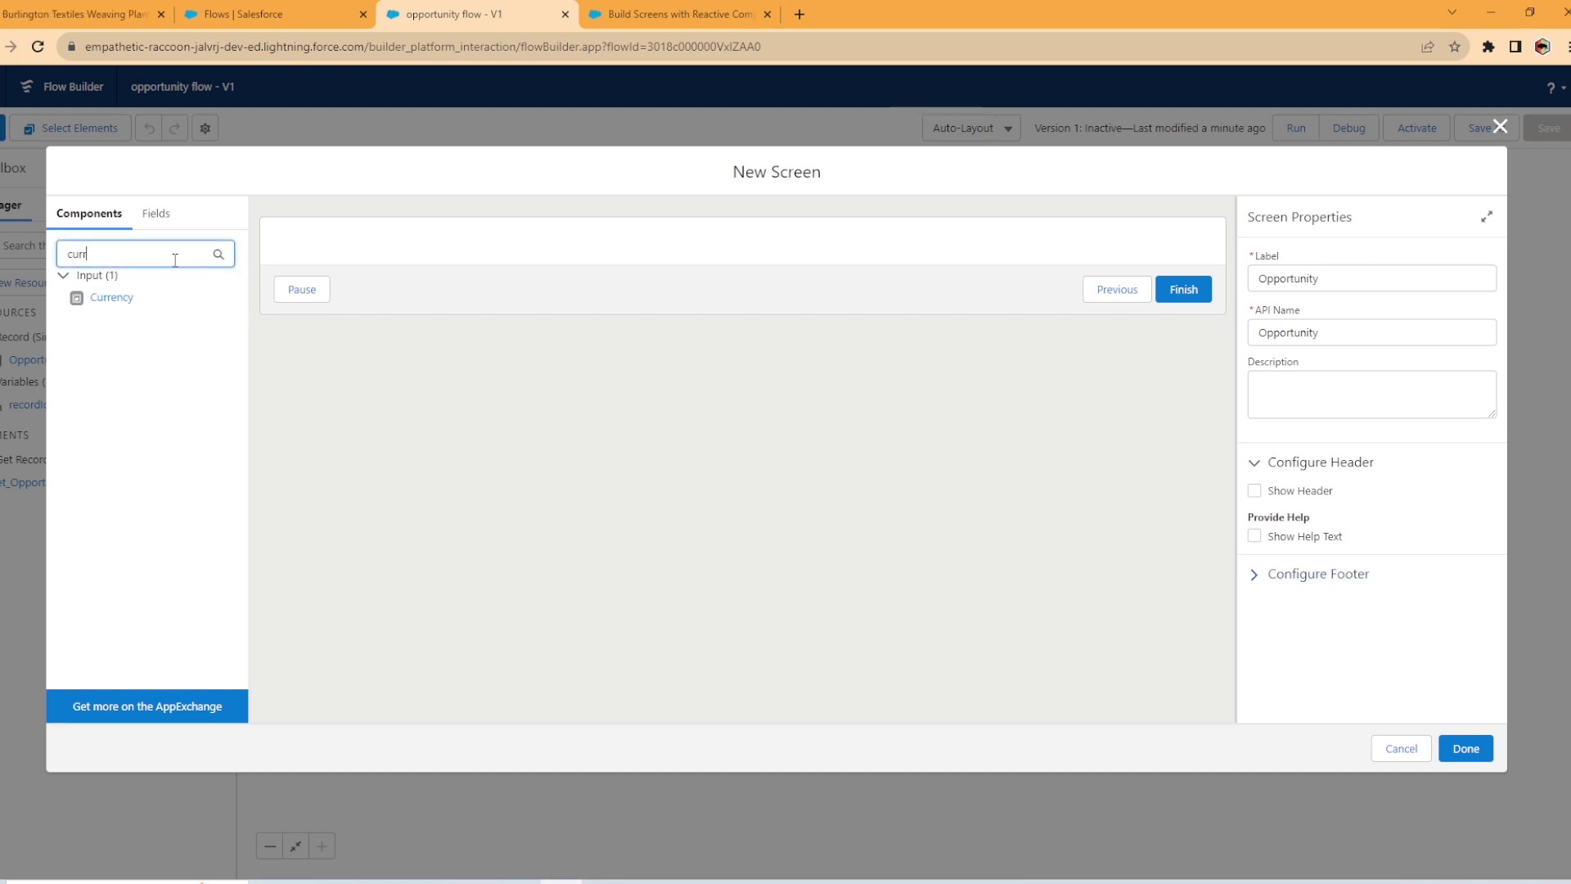
click(127, 307)
click(1330, 277)
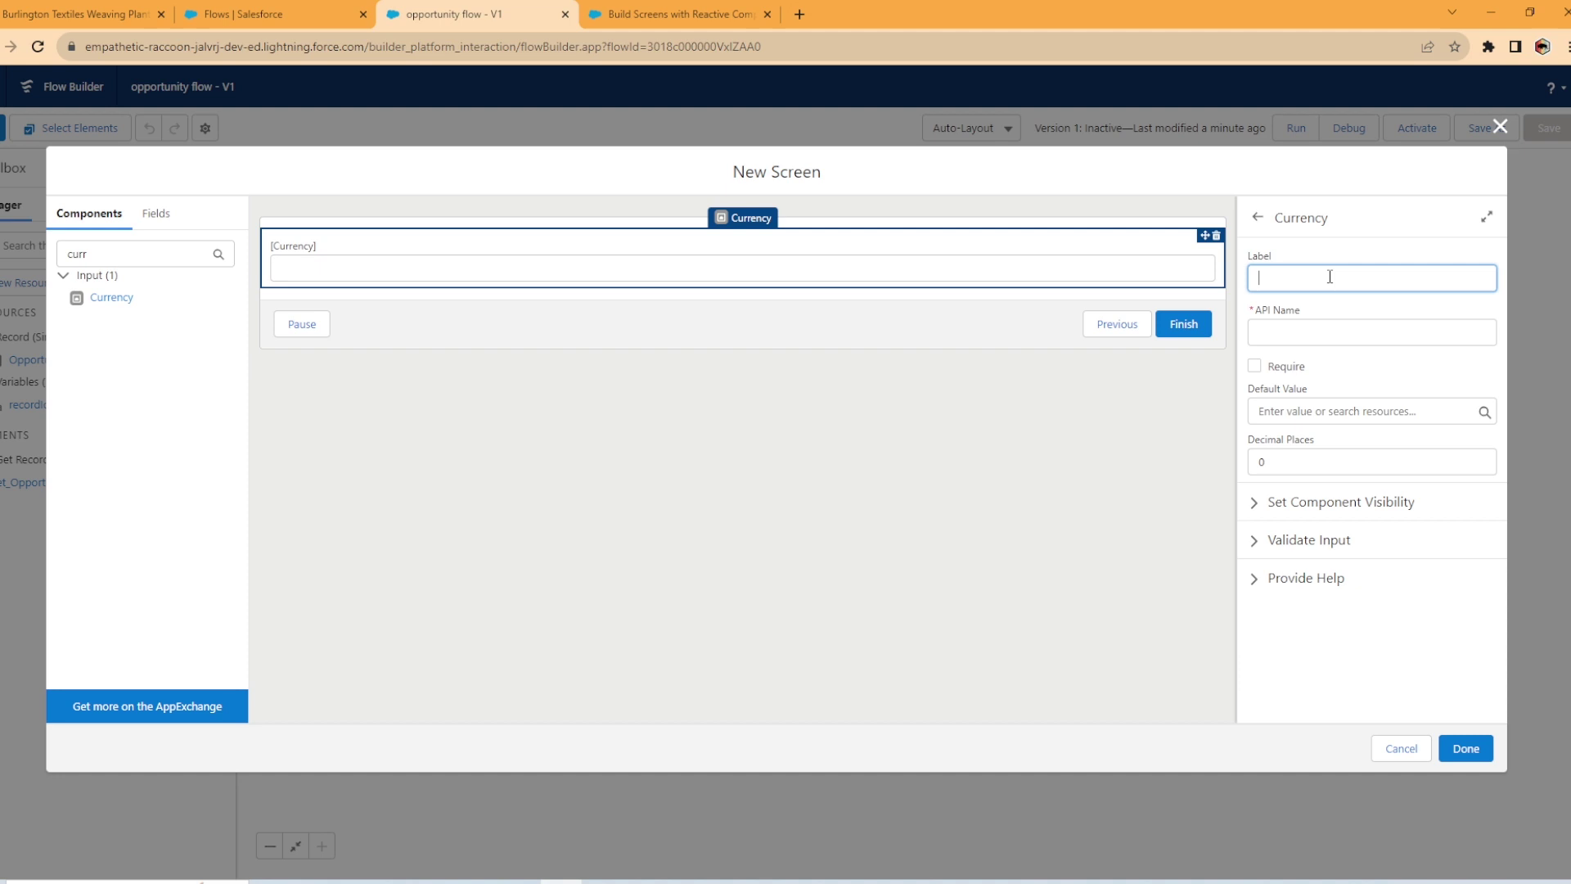
text(Amount)
click(1368, 369)
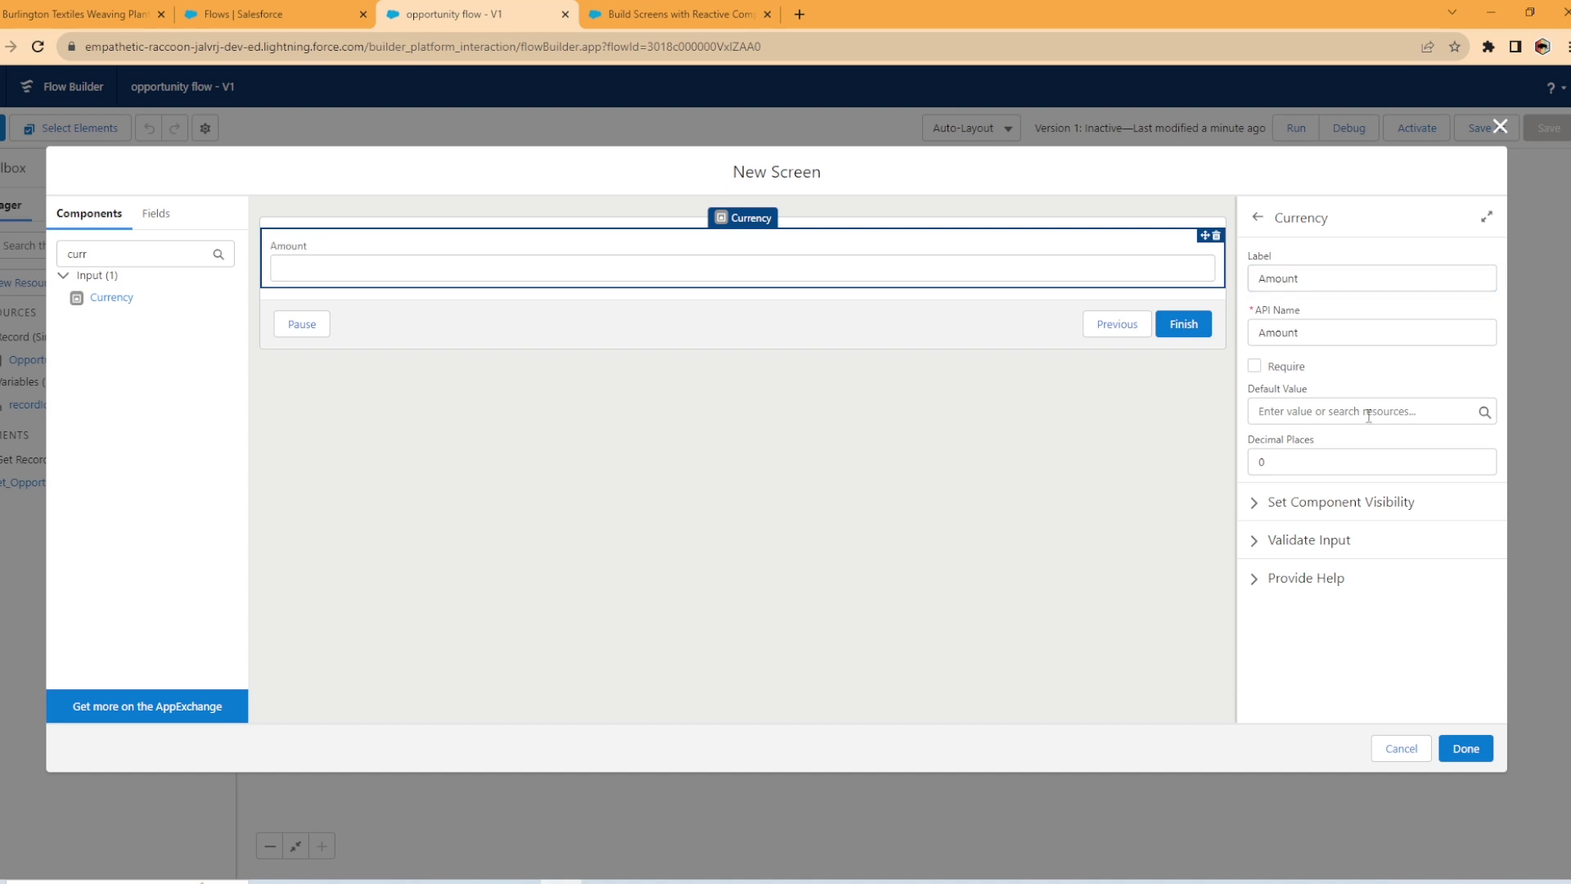
Default Amount to {!Get_Opportunity.Amount} and give it 2 decimal places.
click(1368, 413)
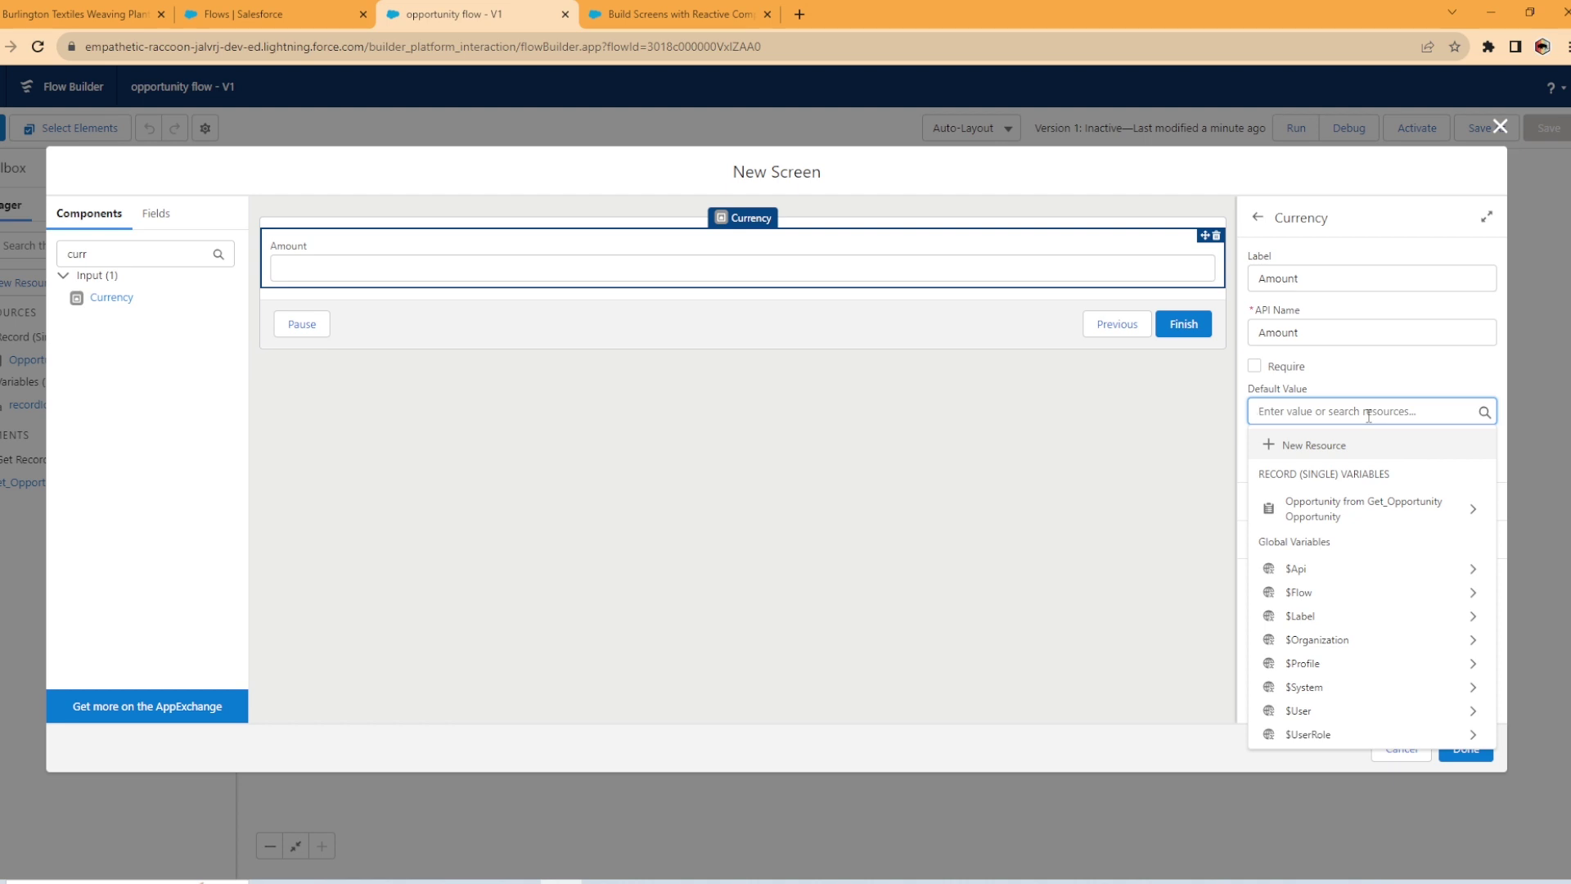
click(1360, 508)
text(a)
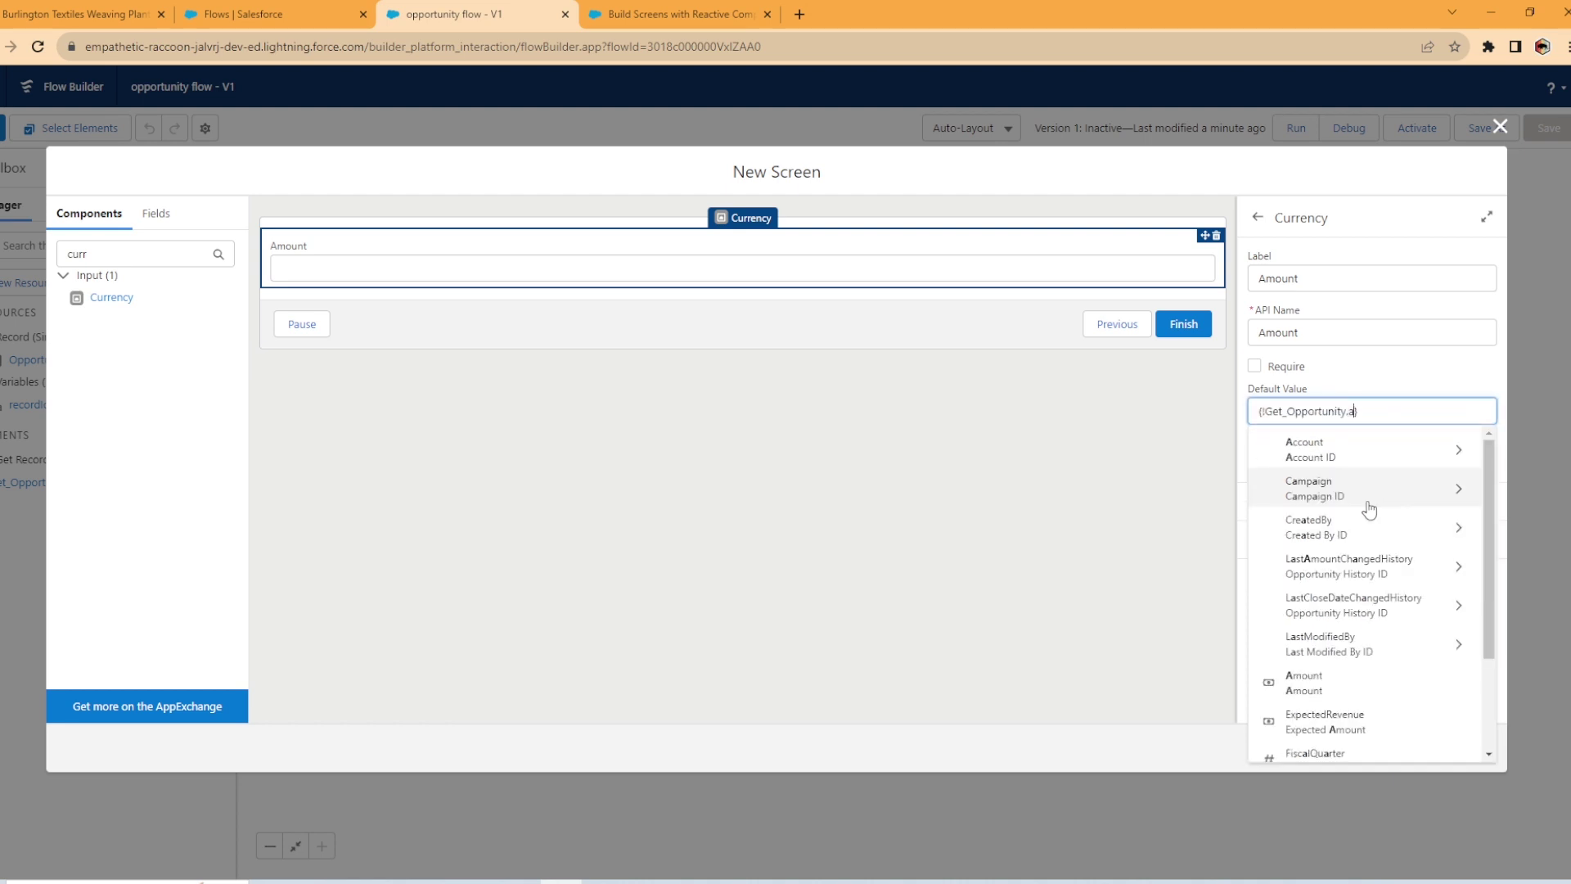
text(mou)
click(1332, 496)
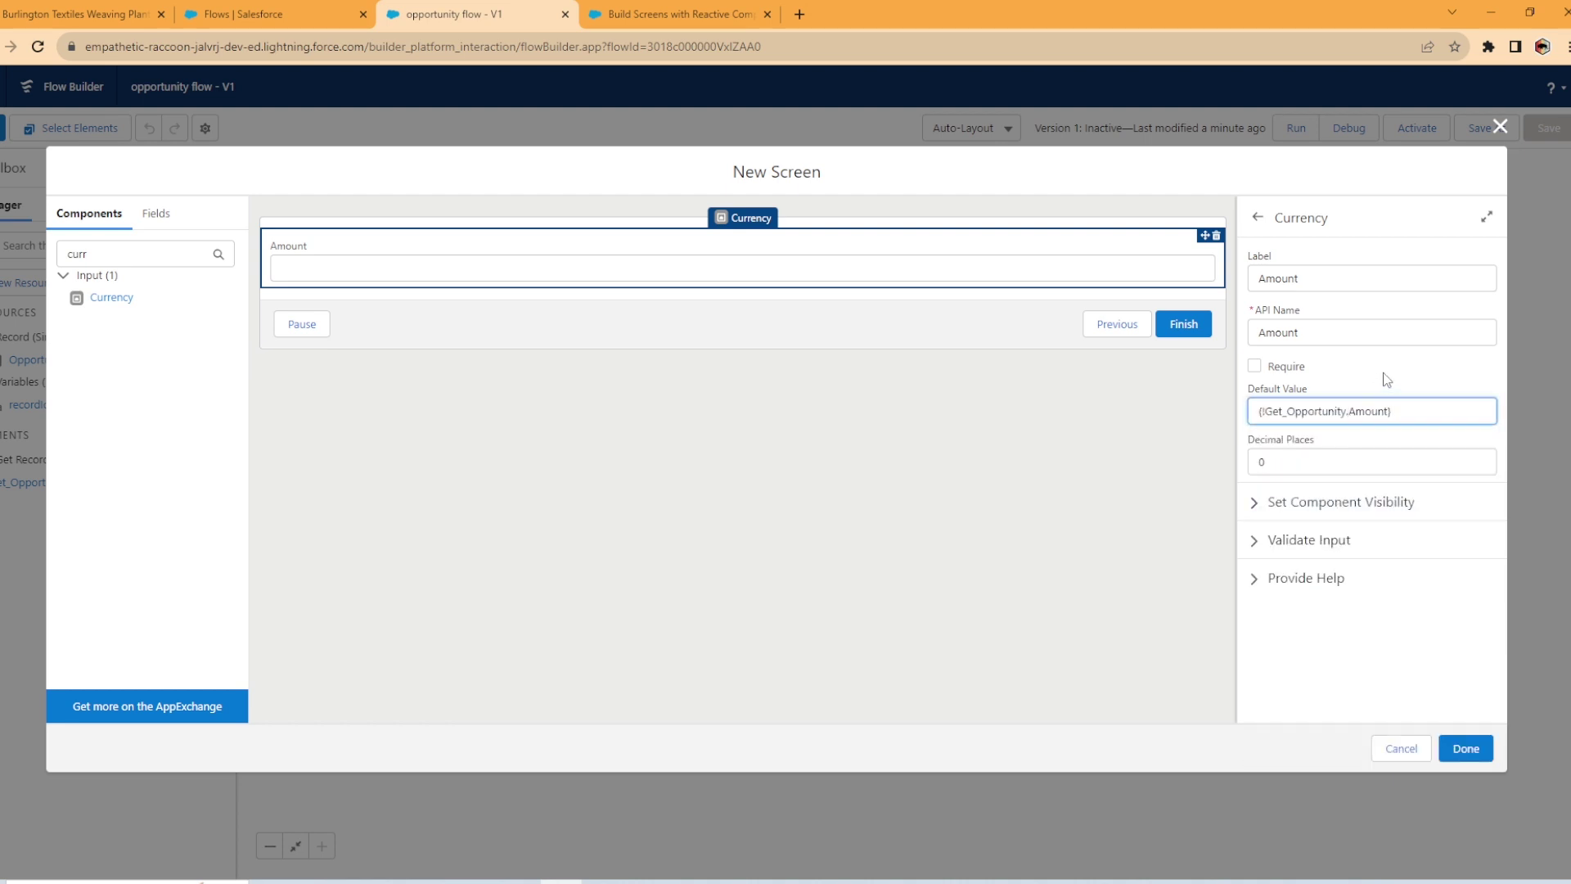
click(1316, 471)
key(BackSpace)
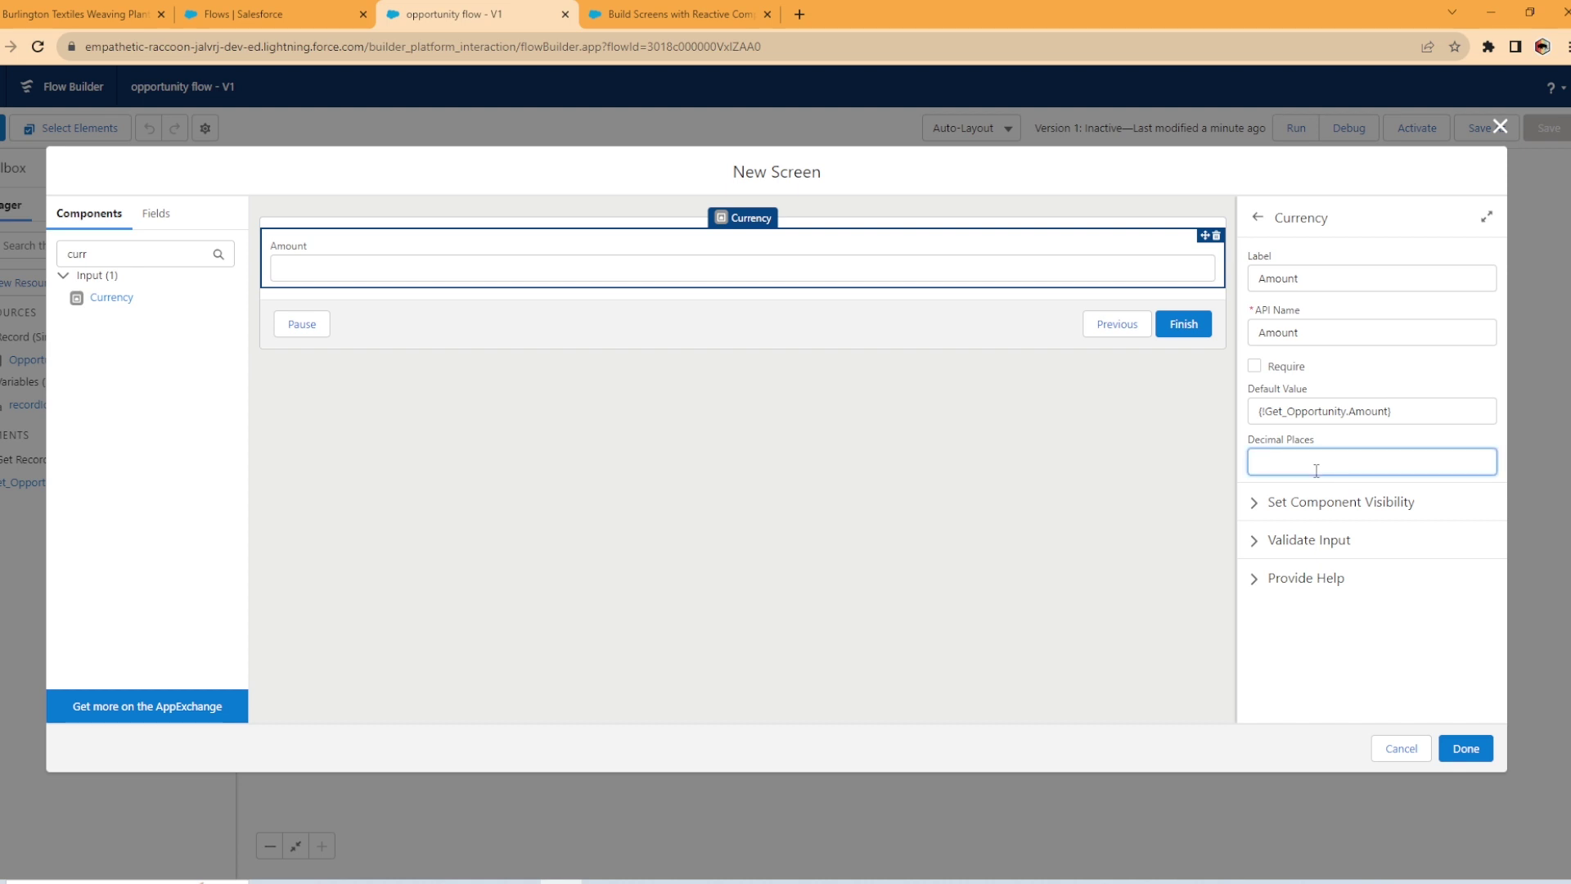
text(2)
click(1393, 379)
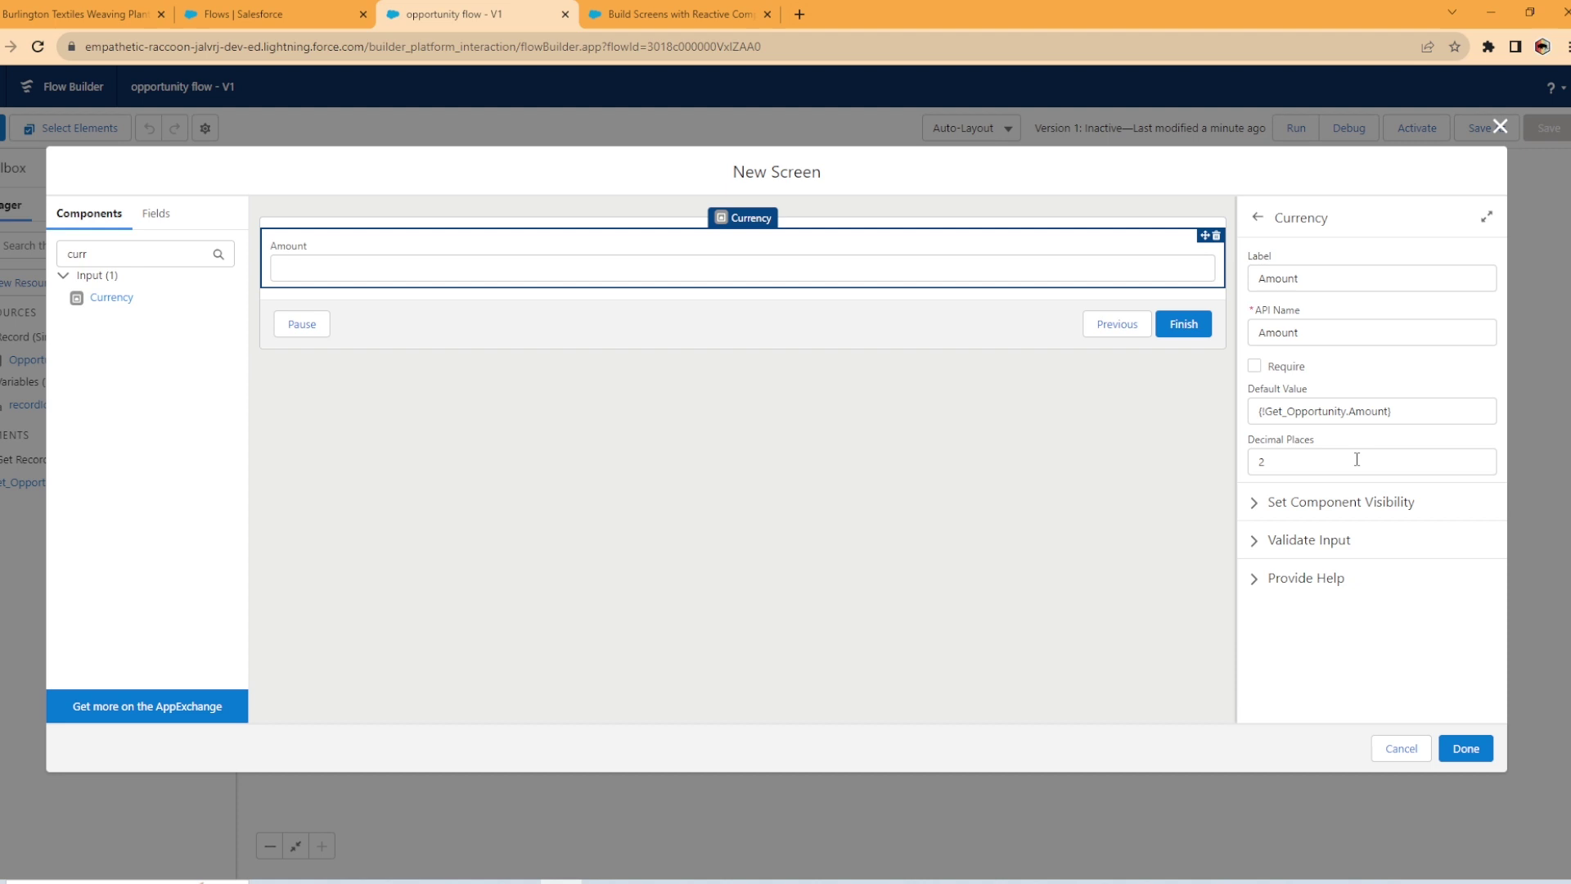
click(163, 255)
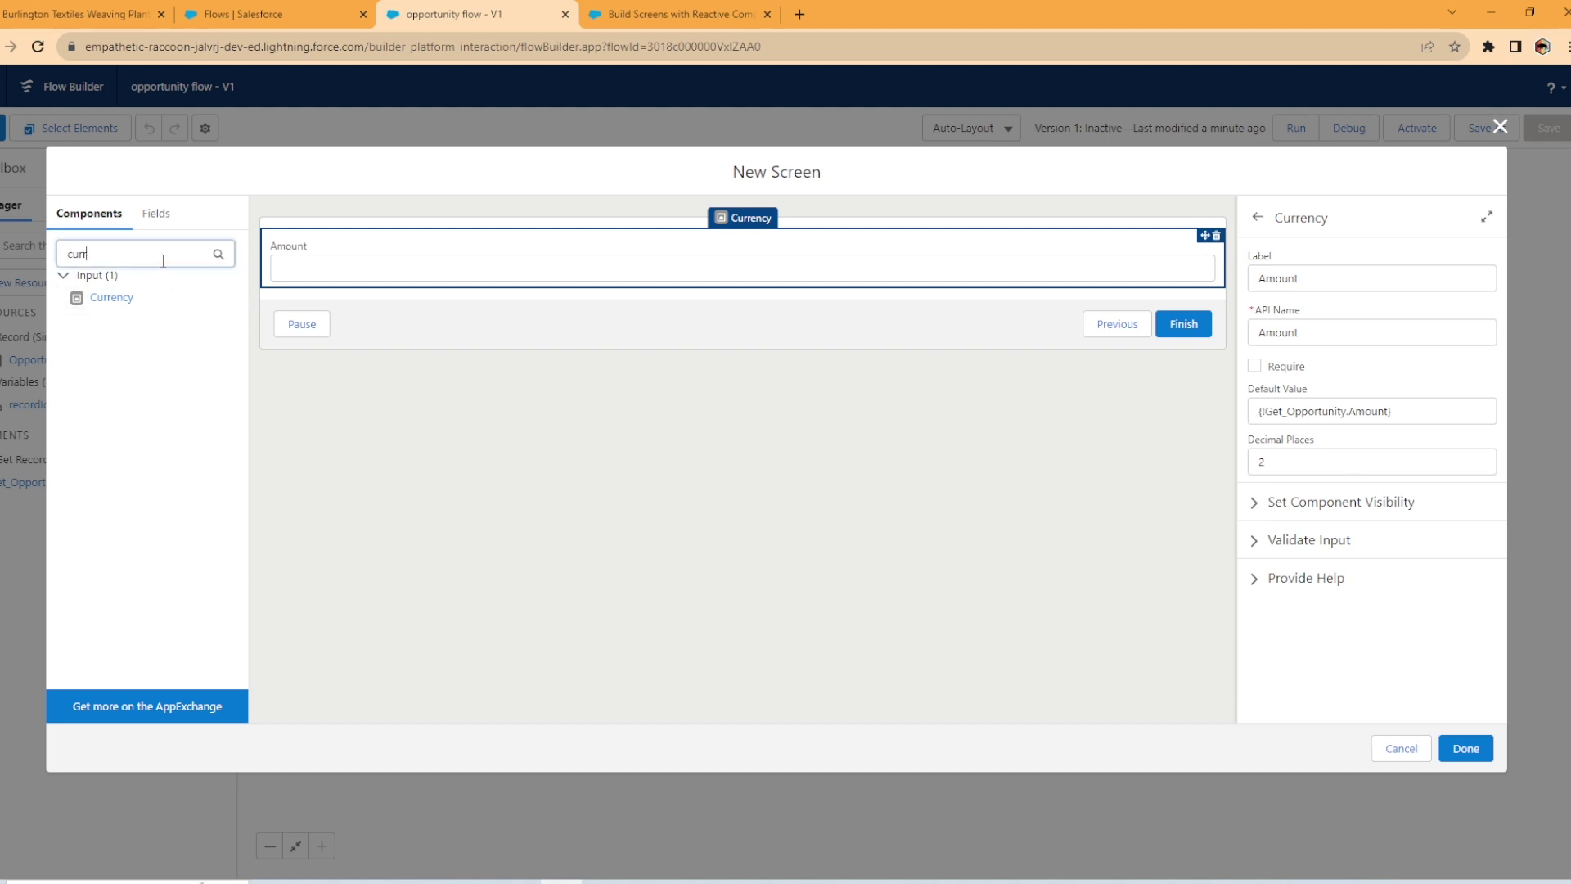
key(BackSpace)
key(BackSpace)
key(BackSpace)
key(BackSpace)
Add a second Currency field labelled 'Amount Paid' with 2 decimal places.
text(cur)
click(112, 300)
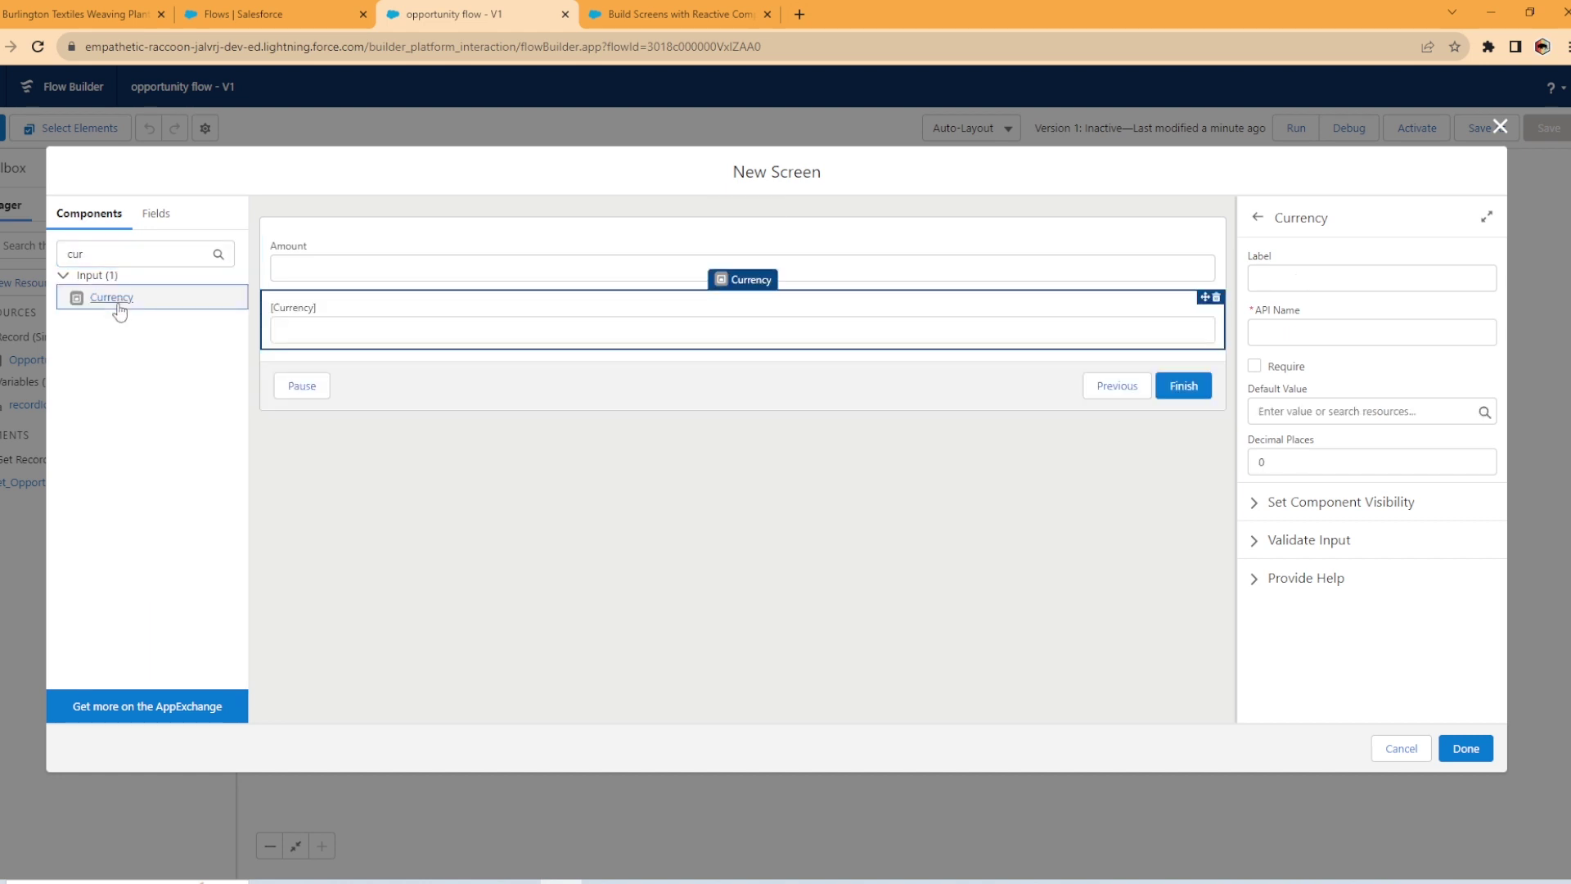
click(1313, 266)
text(Amo)
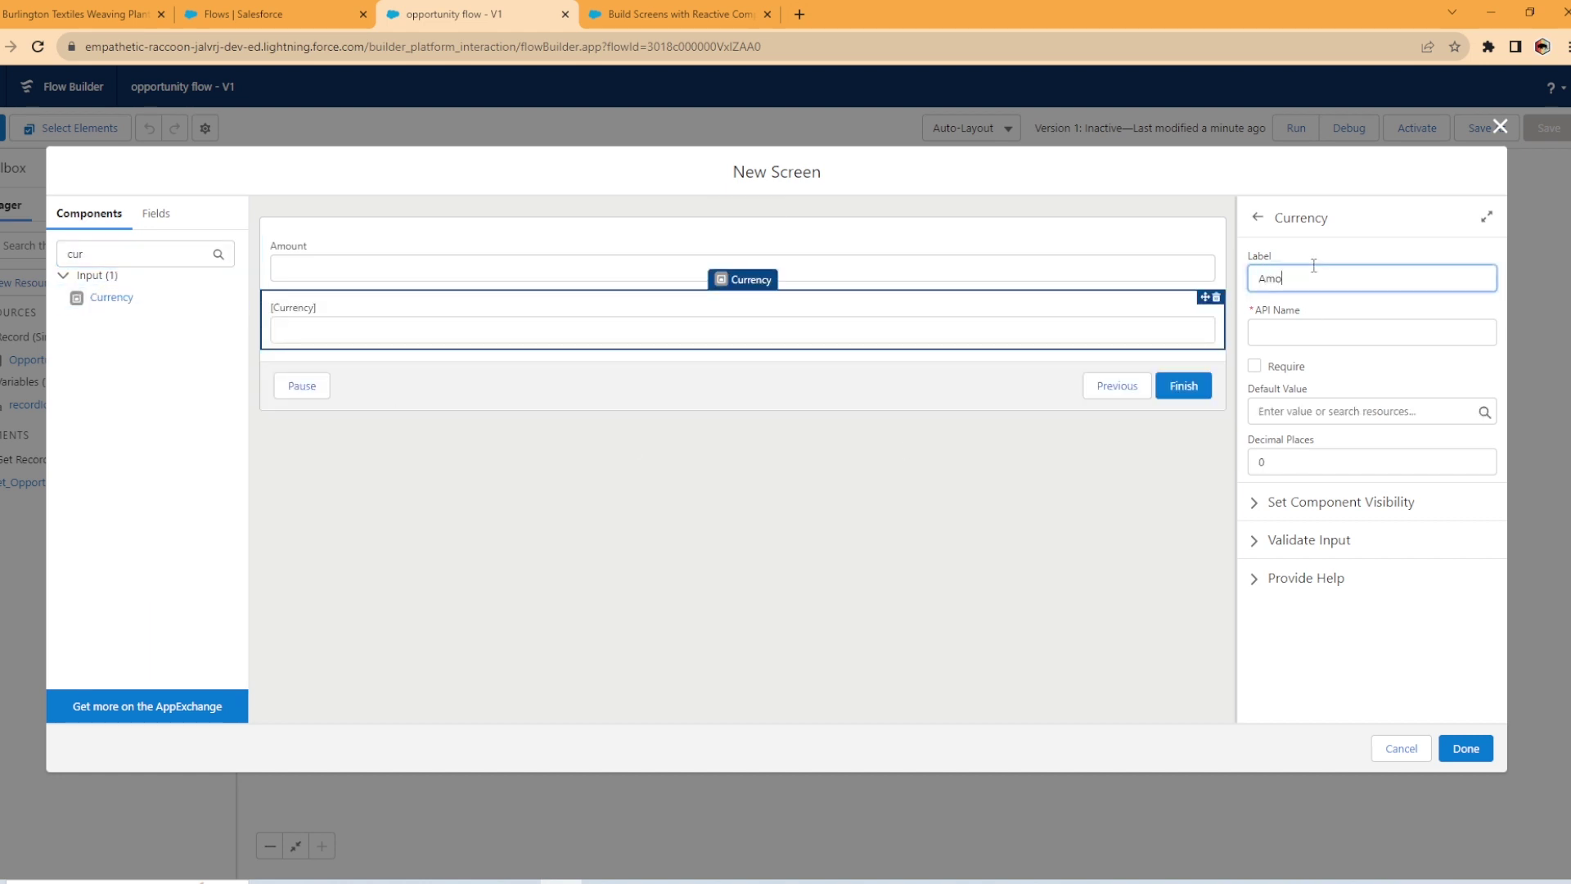
text(unt Paid)
key(Tab)
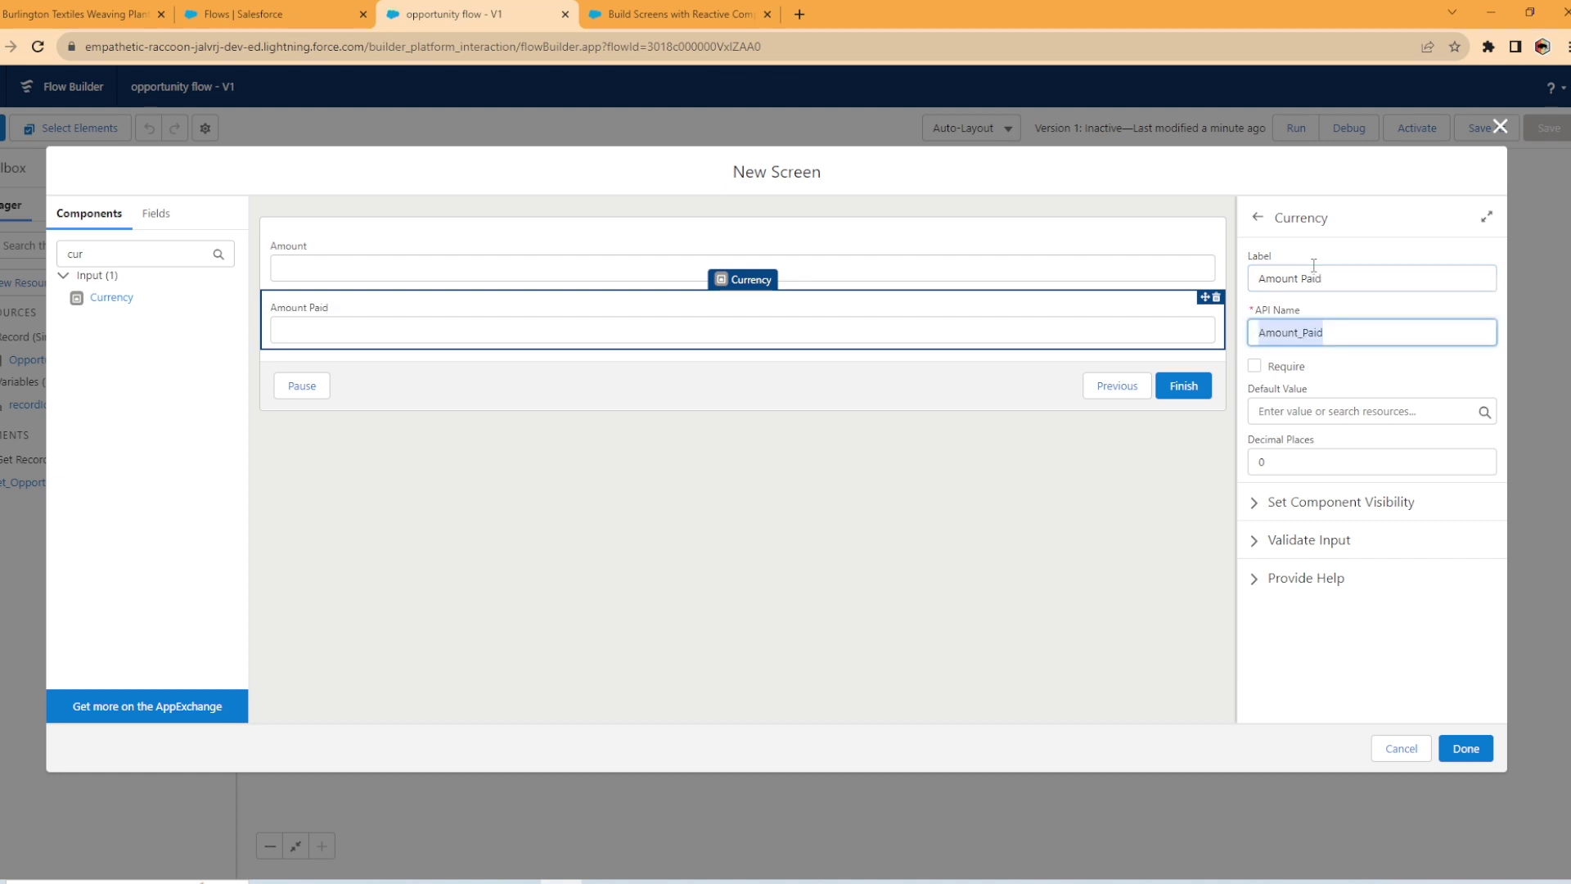
click(1302, 463)
text(2)
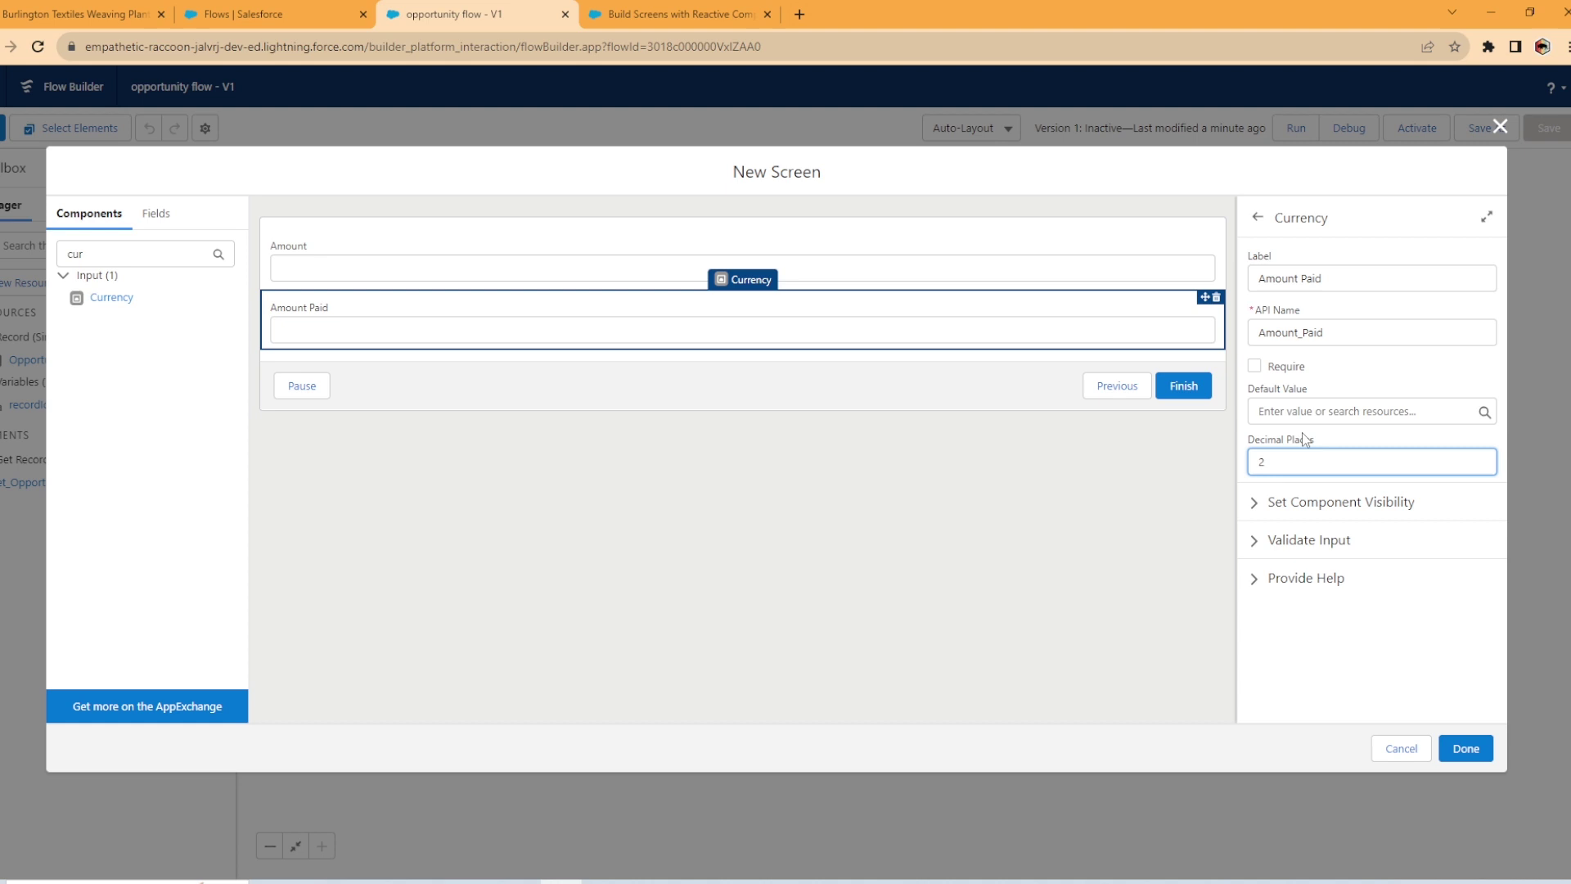
click(1355, 373)
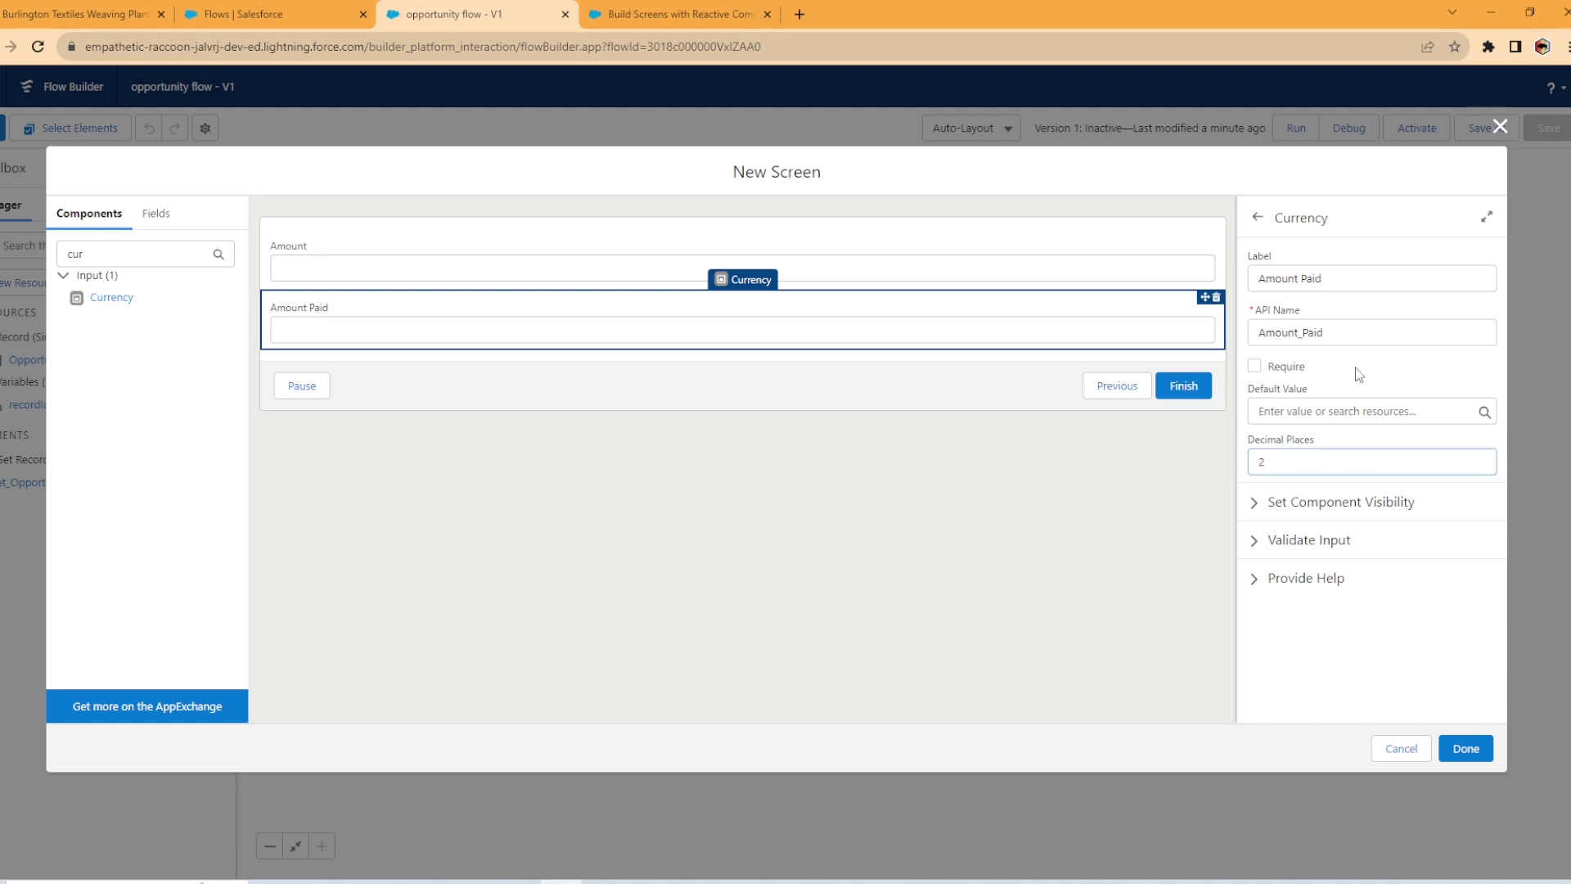
Add a third Currency field labelled 'Balance' with 2 decimal places.
click(111, 300)
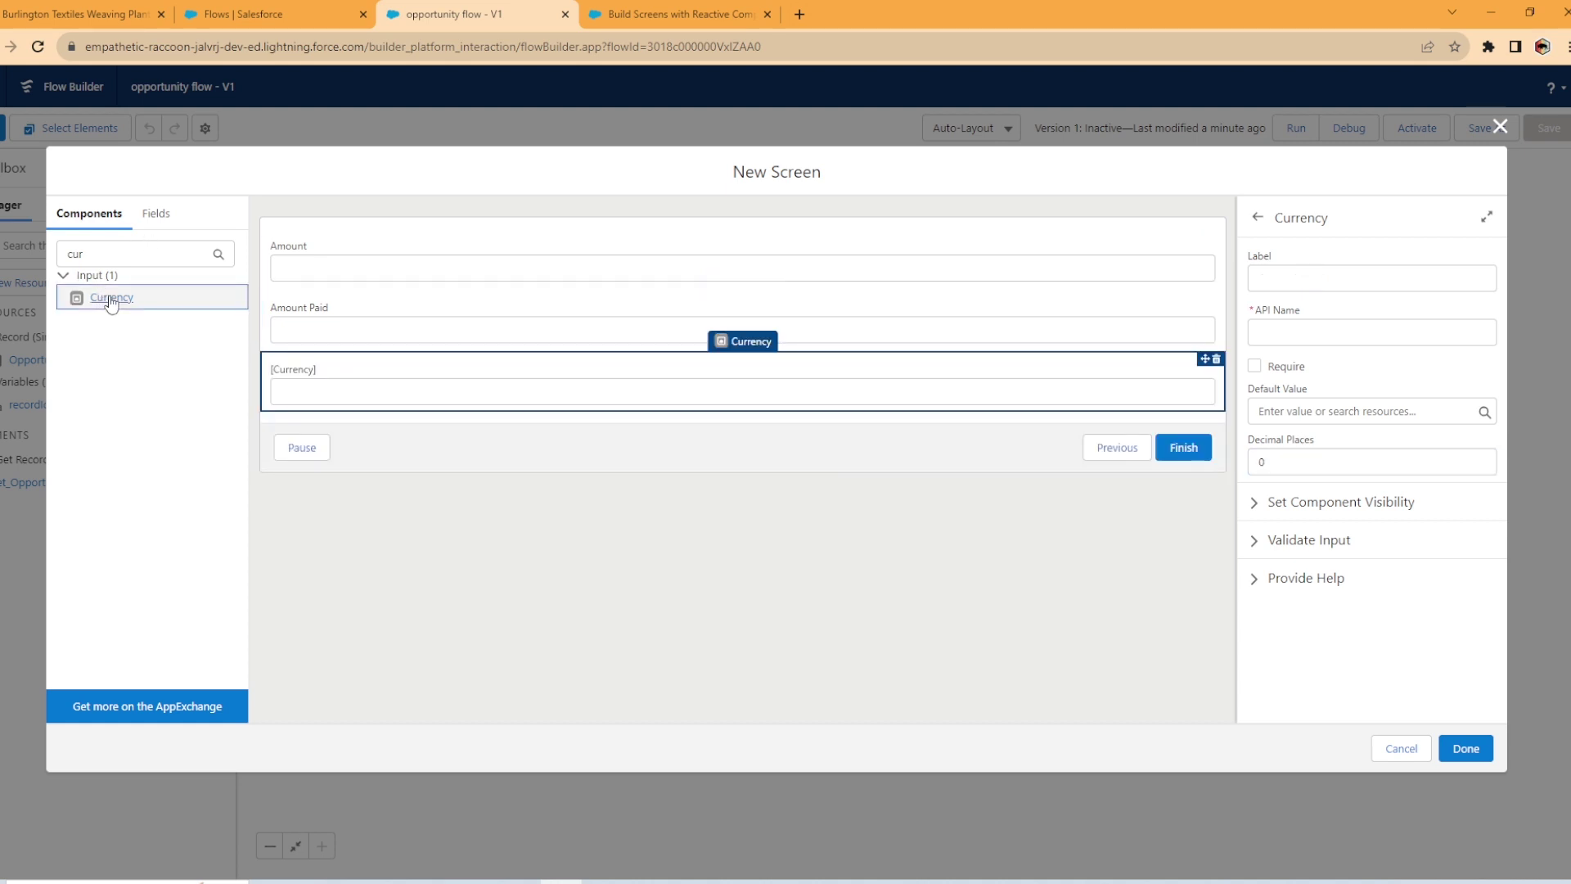
click(1306, 279)
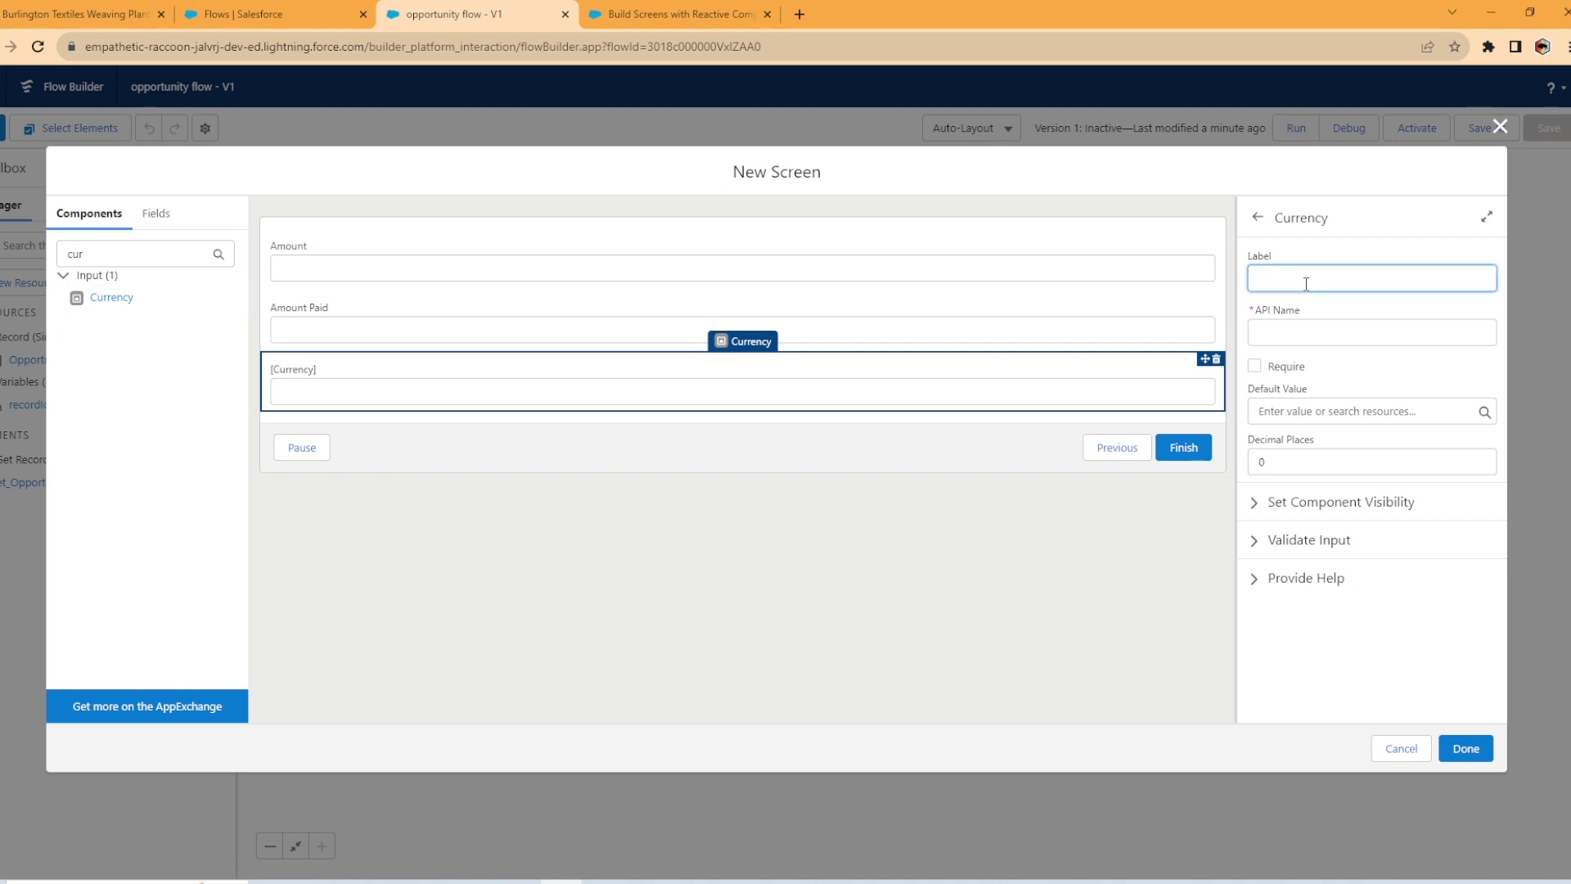
text(Balance)
key(Tab)
click(1299, 462)
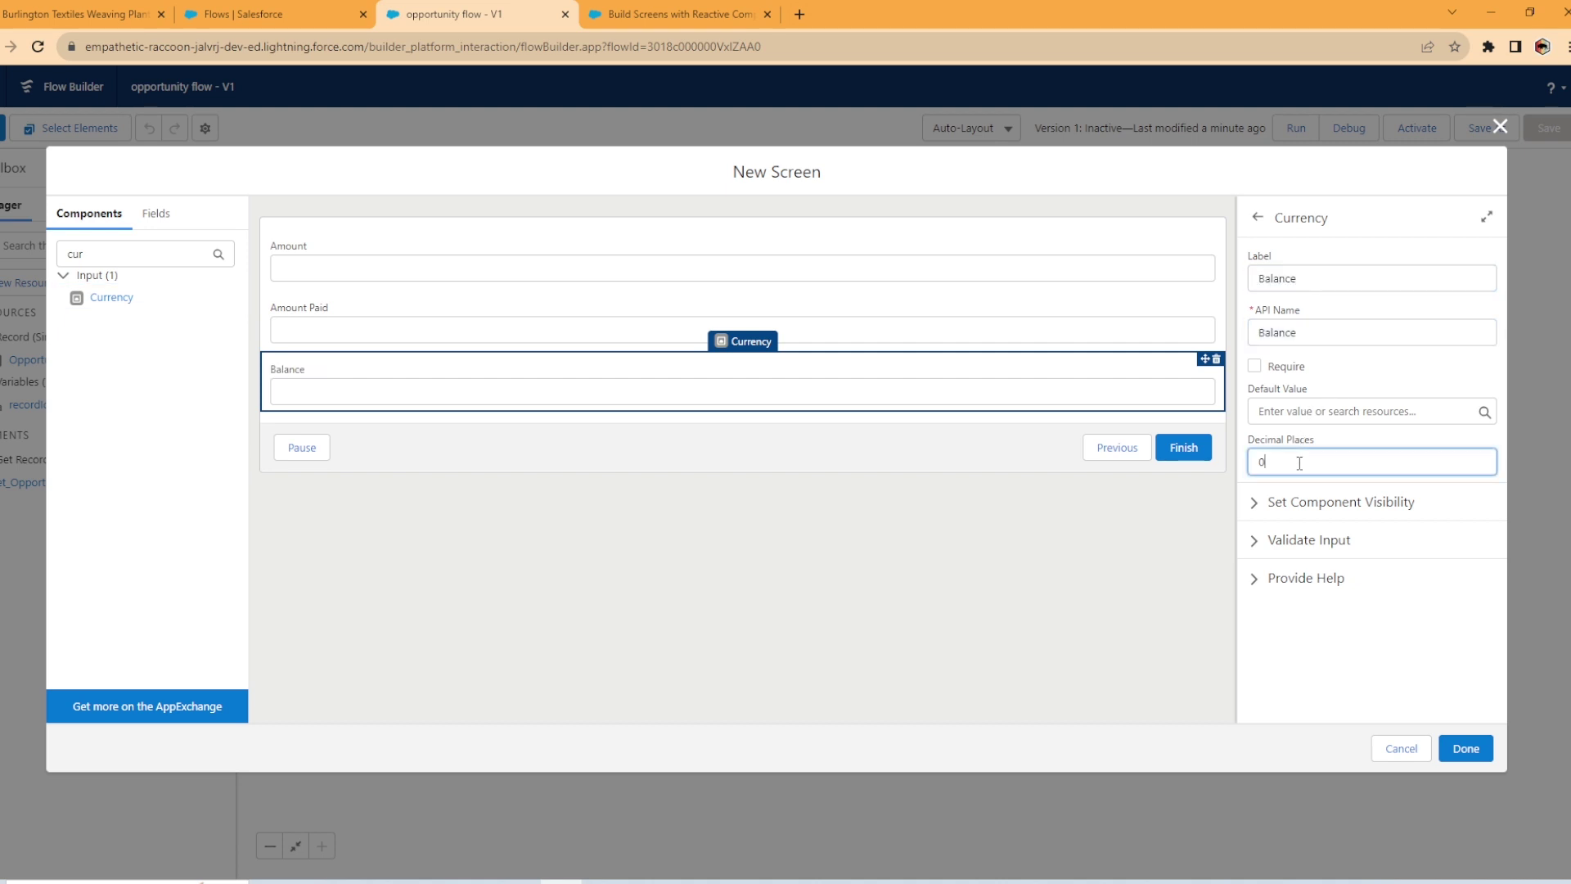
key(BackSpace)
text(2)
click(1364, 381)
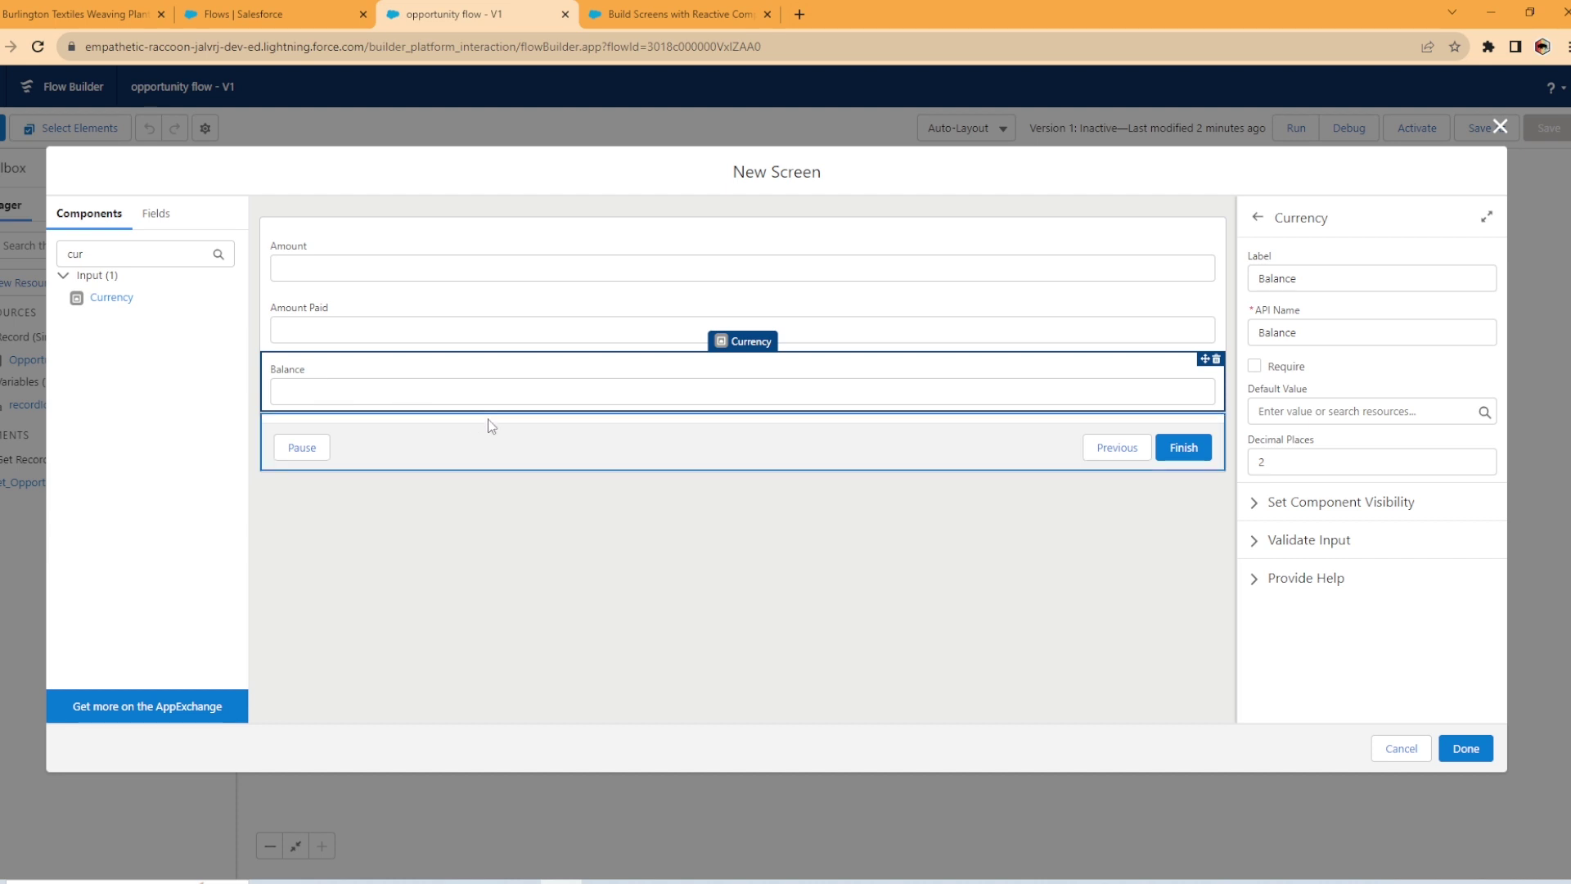
Finish the Opportunity screen and save the flow.
click(1465, 748)
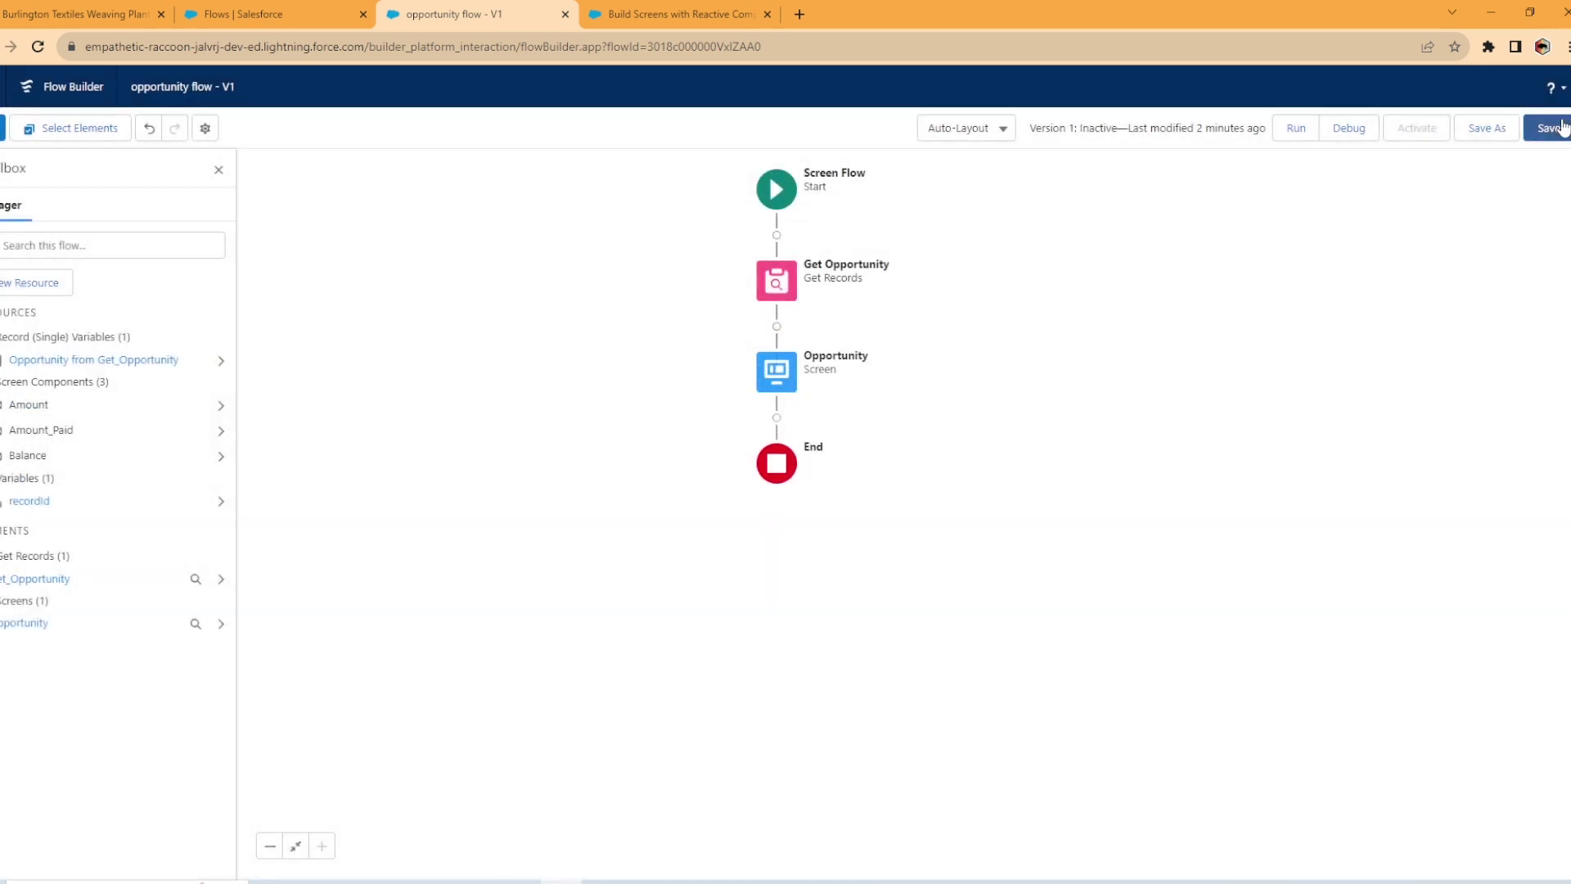
key(ctrl+s)
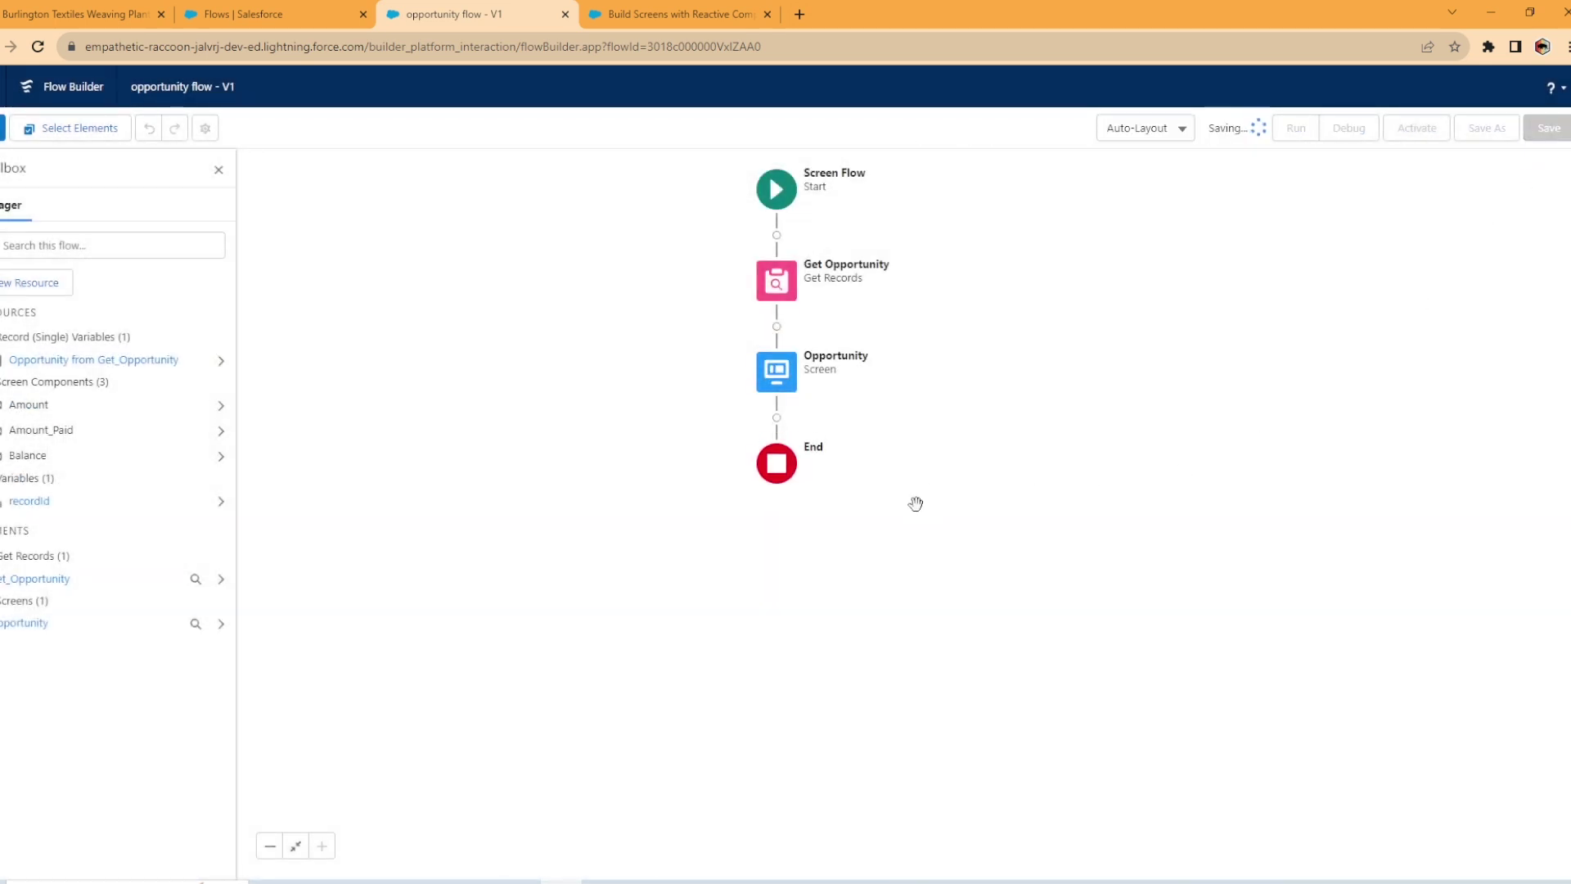
click(7, 285)
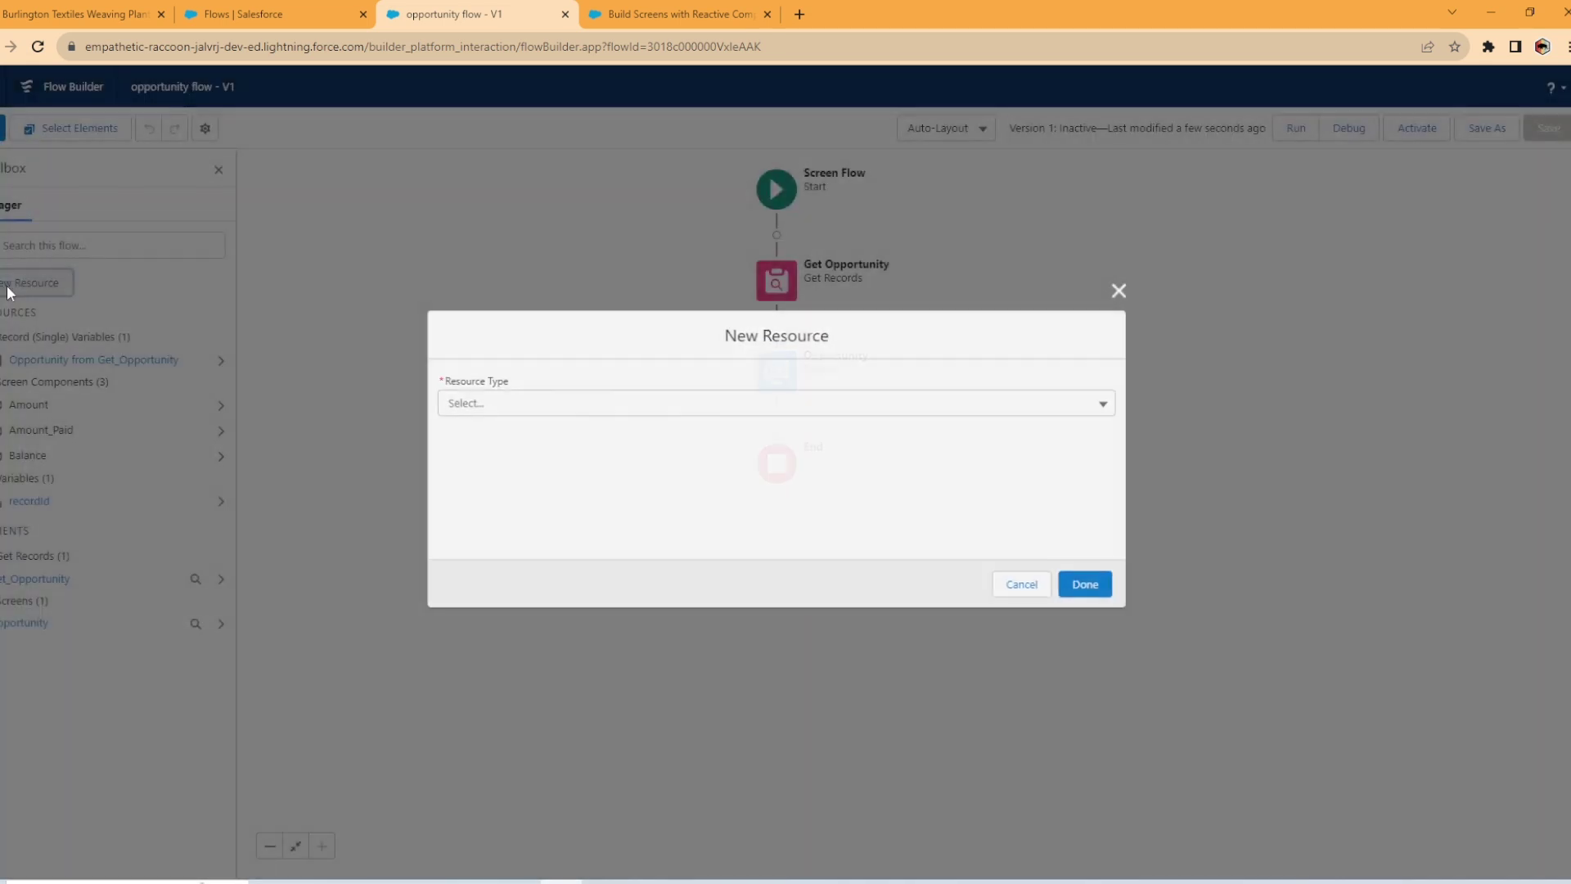
Make the new resource a Currency formula named Balance_1.
click(501, 409)
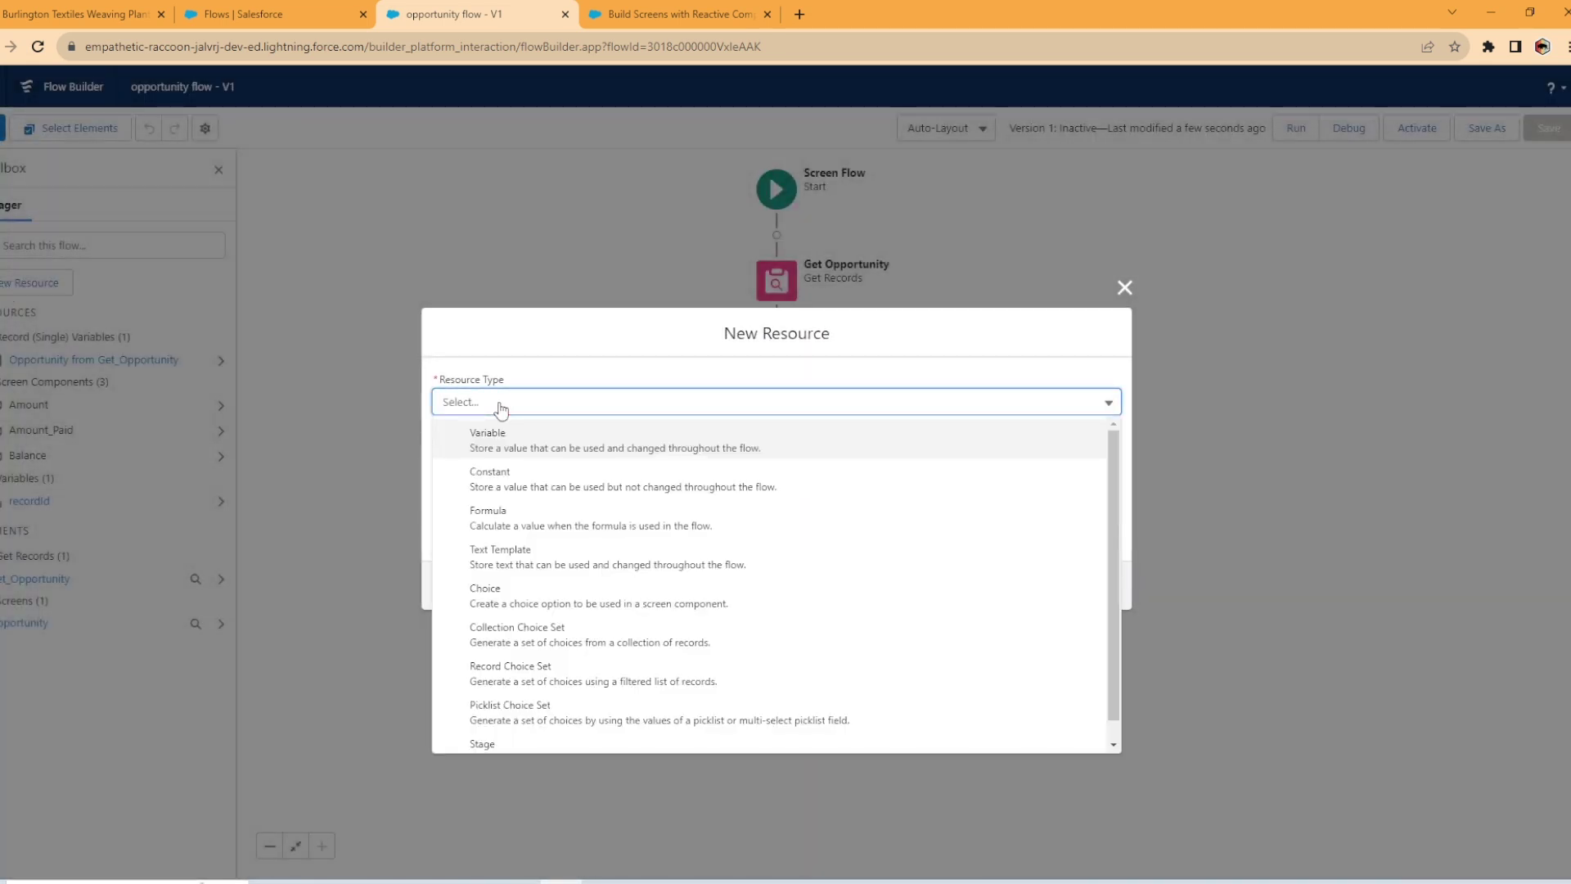
click(490, 517)
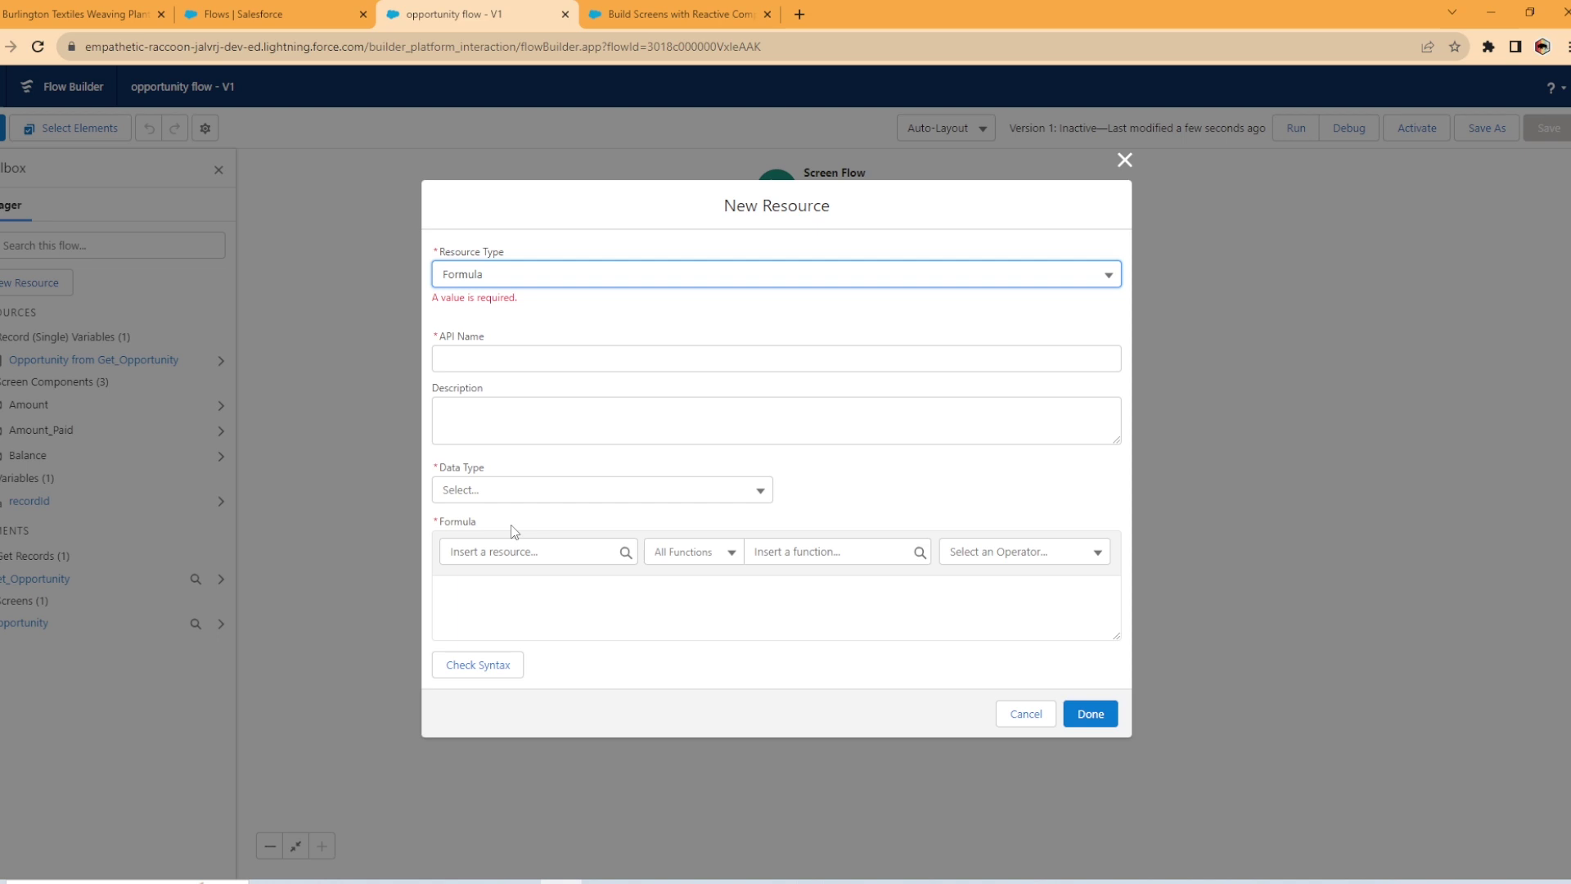
click(495, 353)
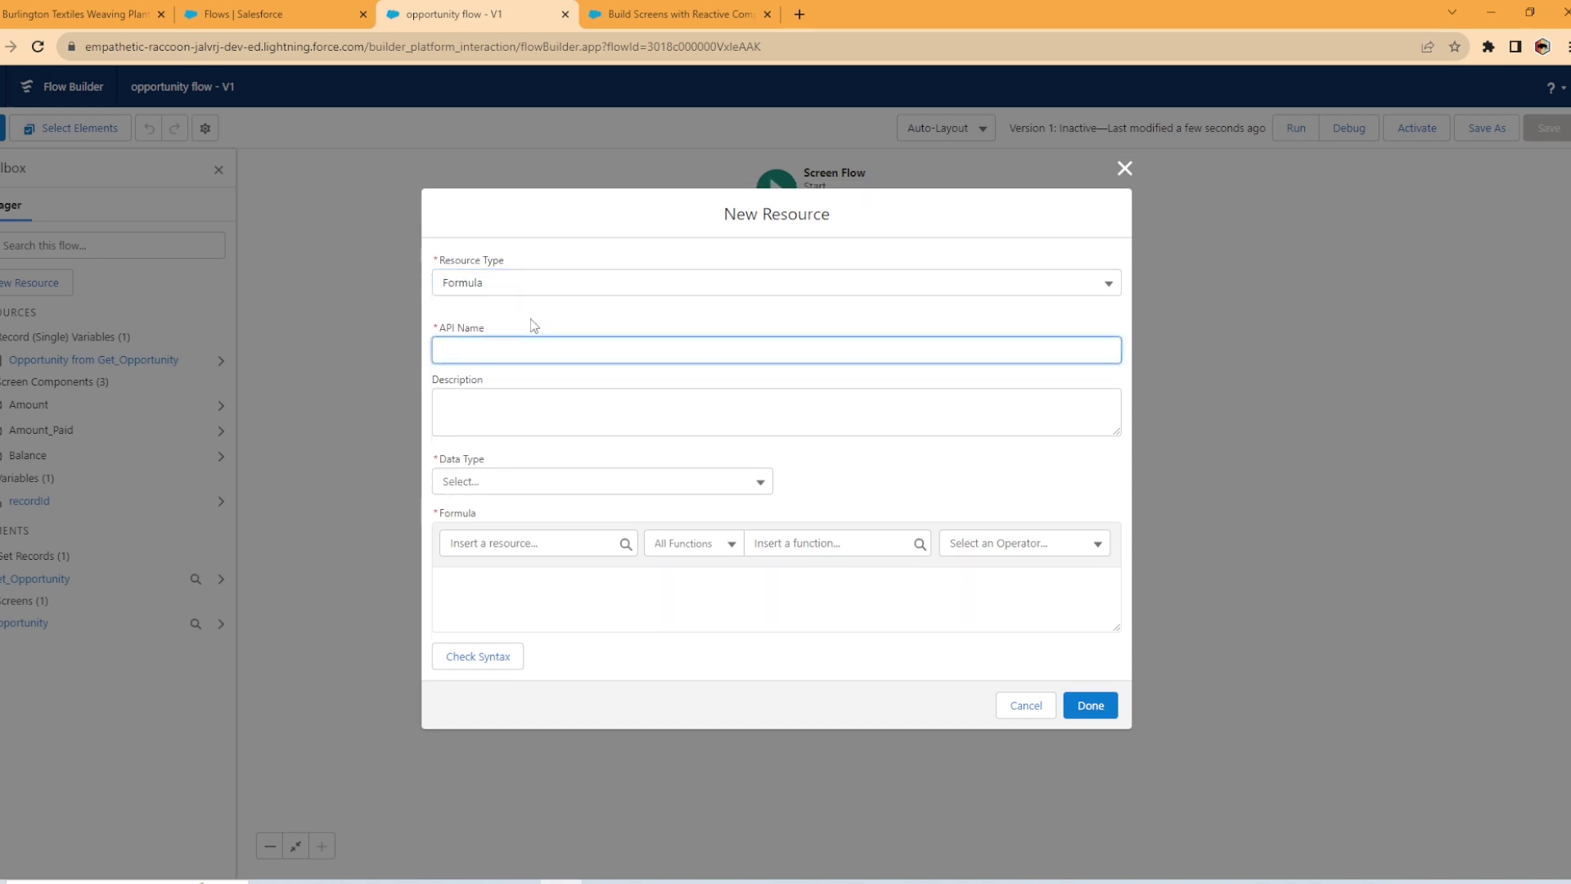
text(Balance)
click(530, 481)
click(486, 583)
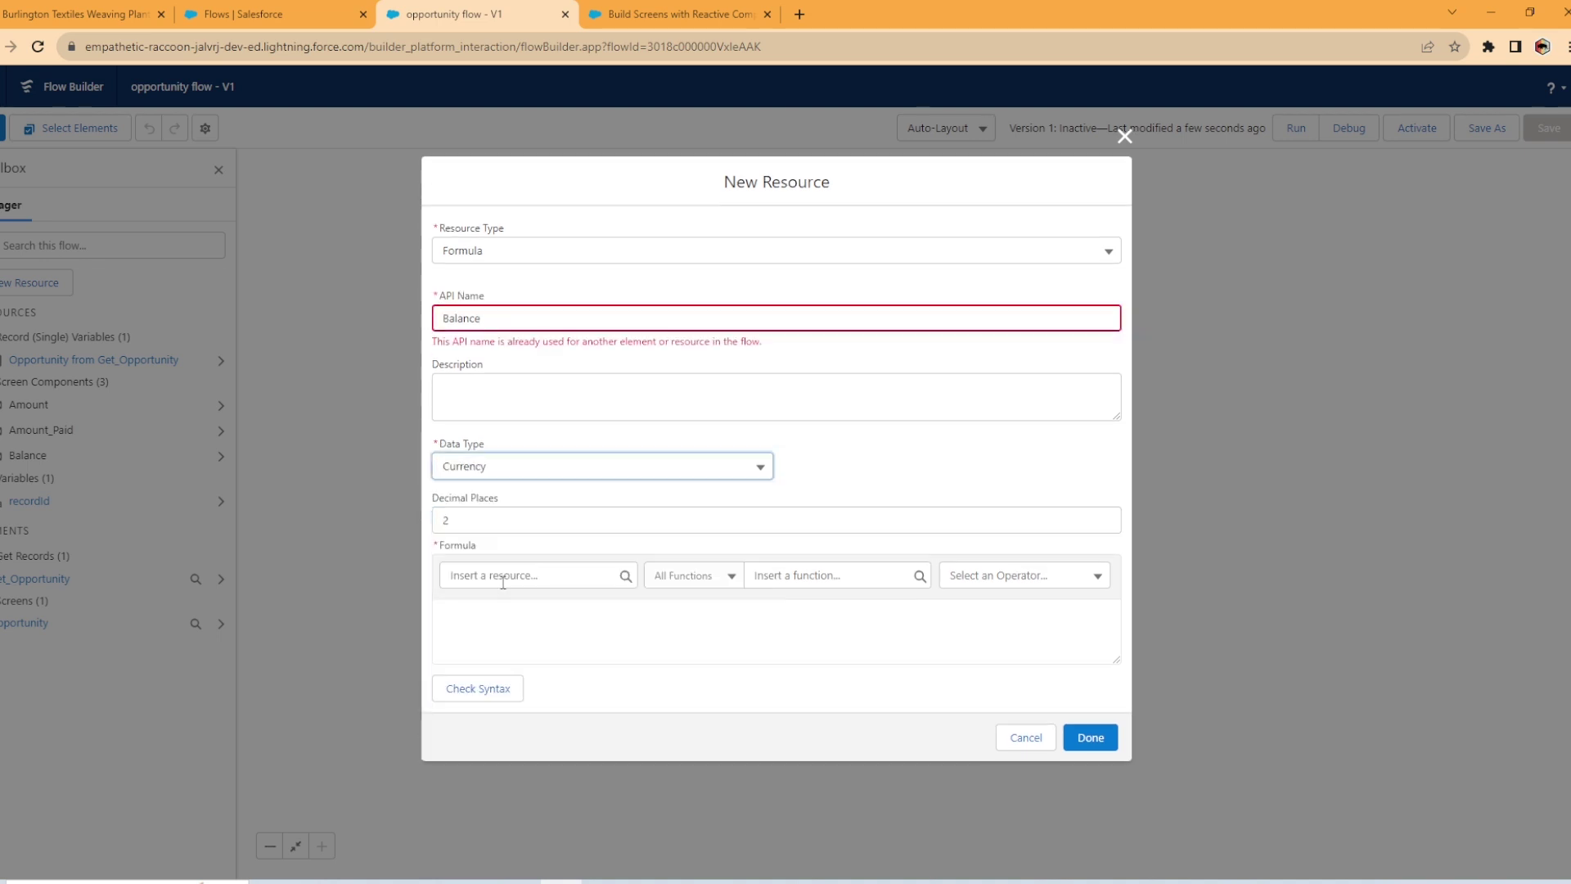
Enter the expression {!Amount} - {!Amount_Paid}, confirm the syntax is valid, and finish.
click(517, 631)
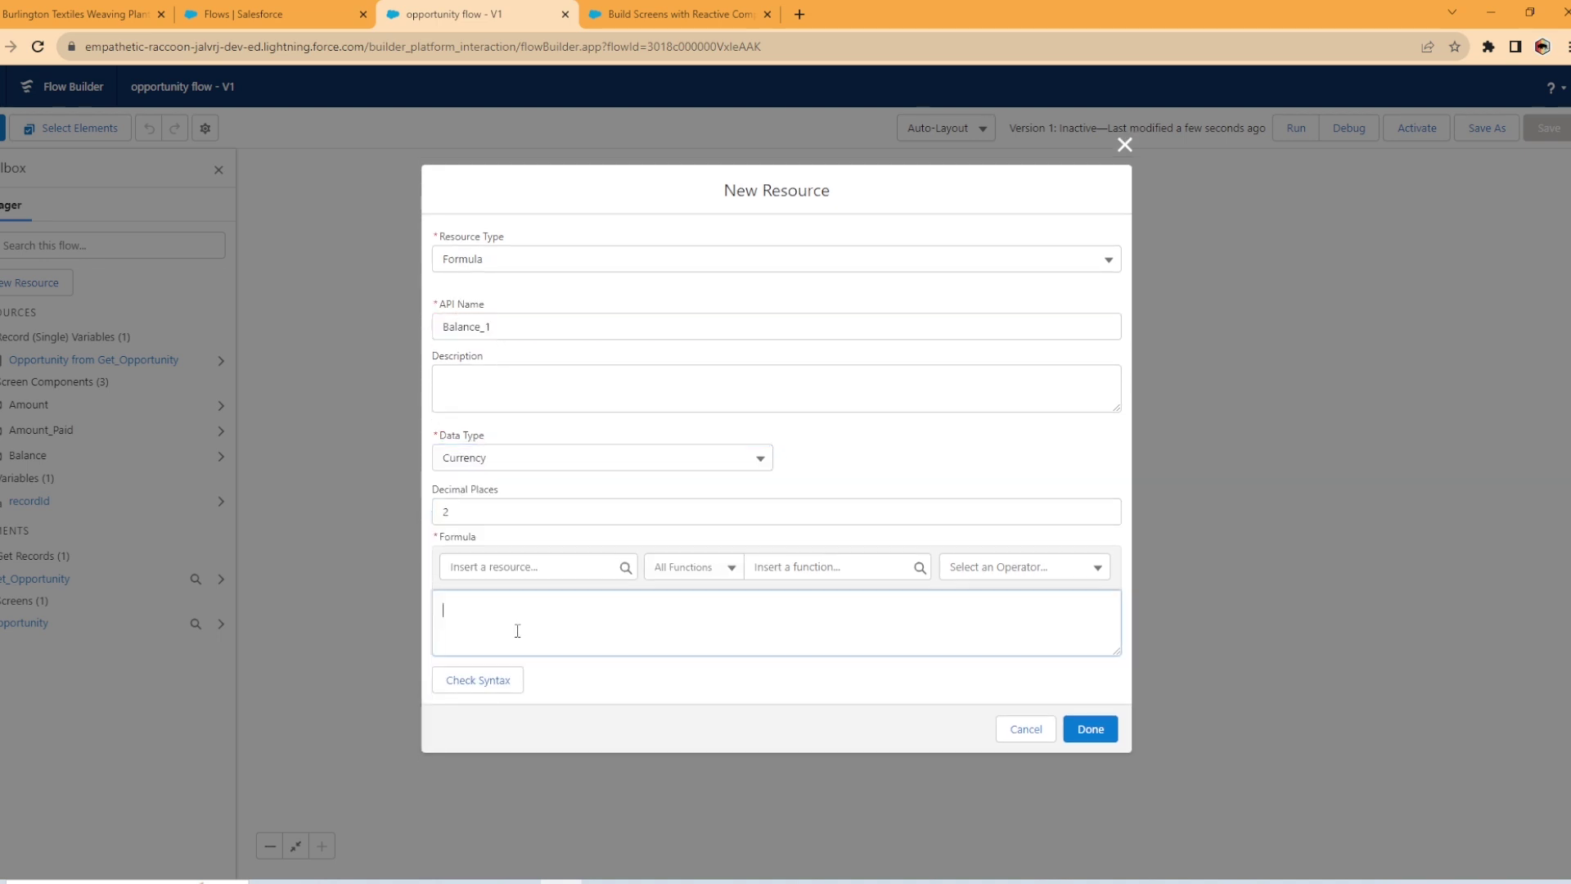
click(501, 576)
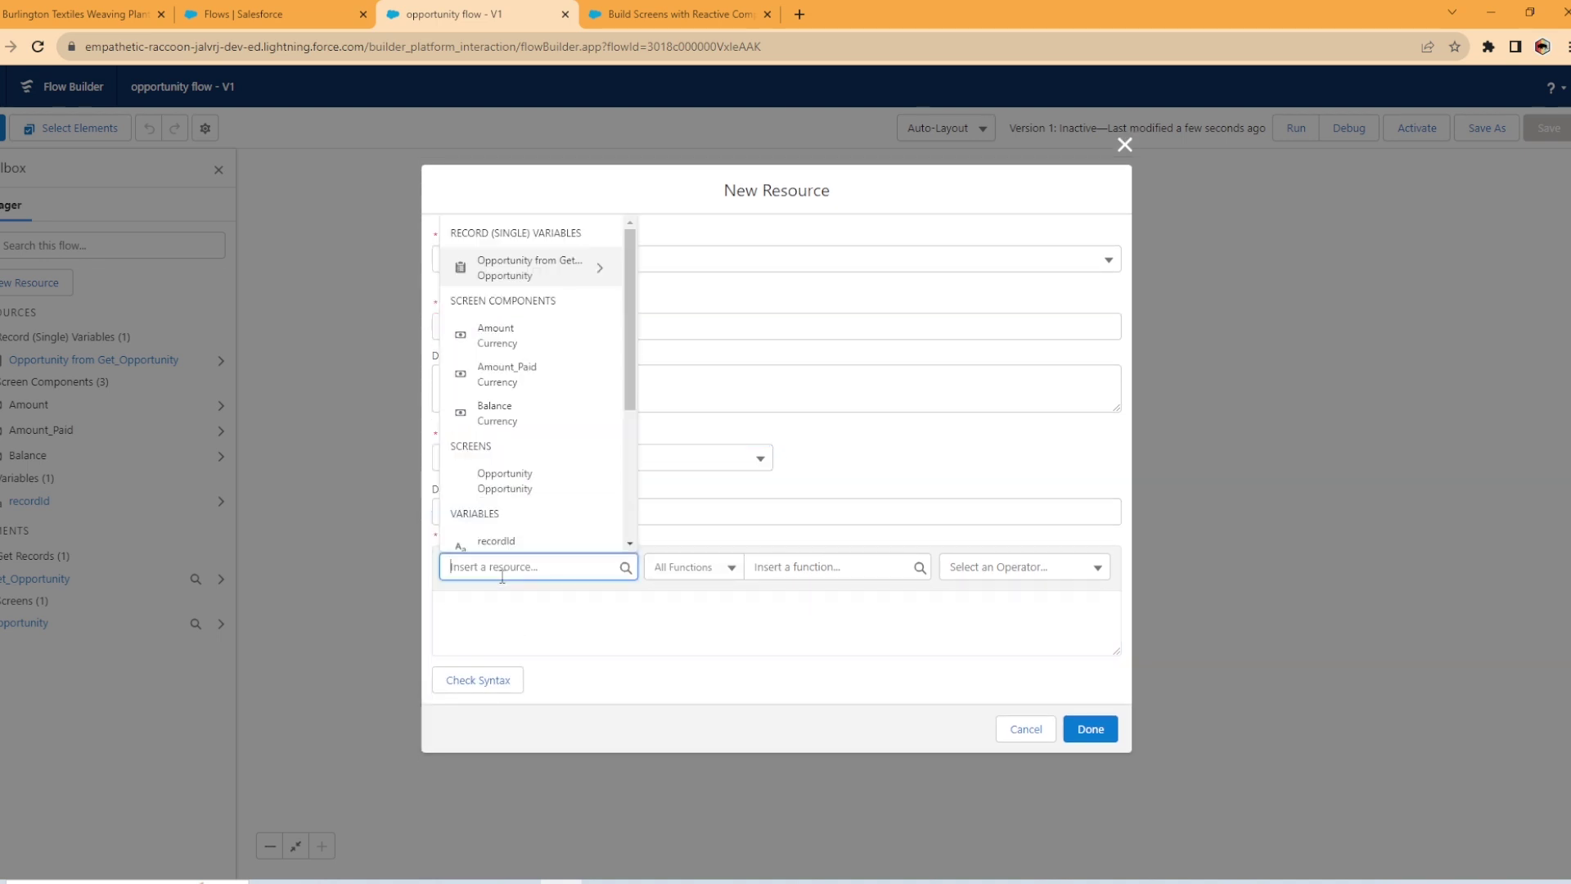
click(491, 335)
click(561, 612)
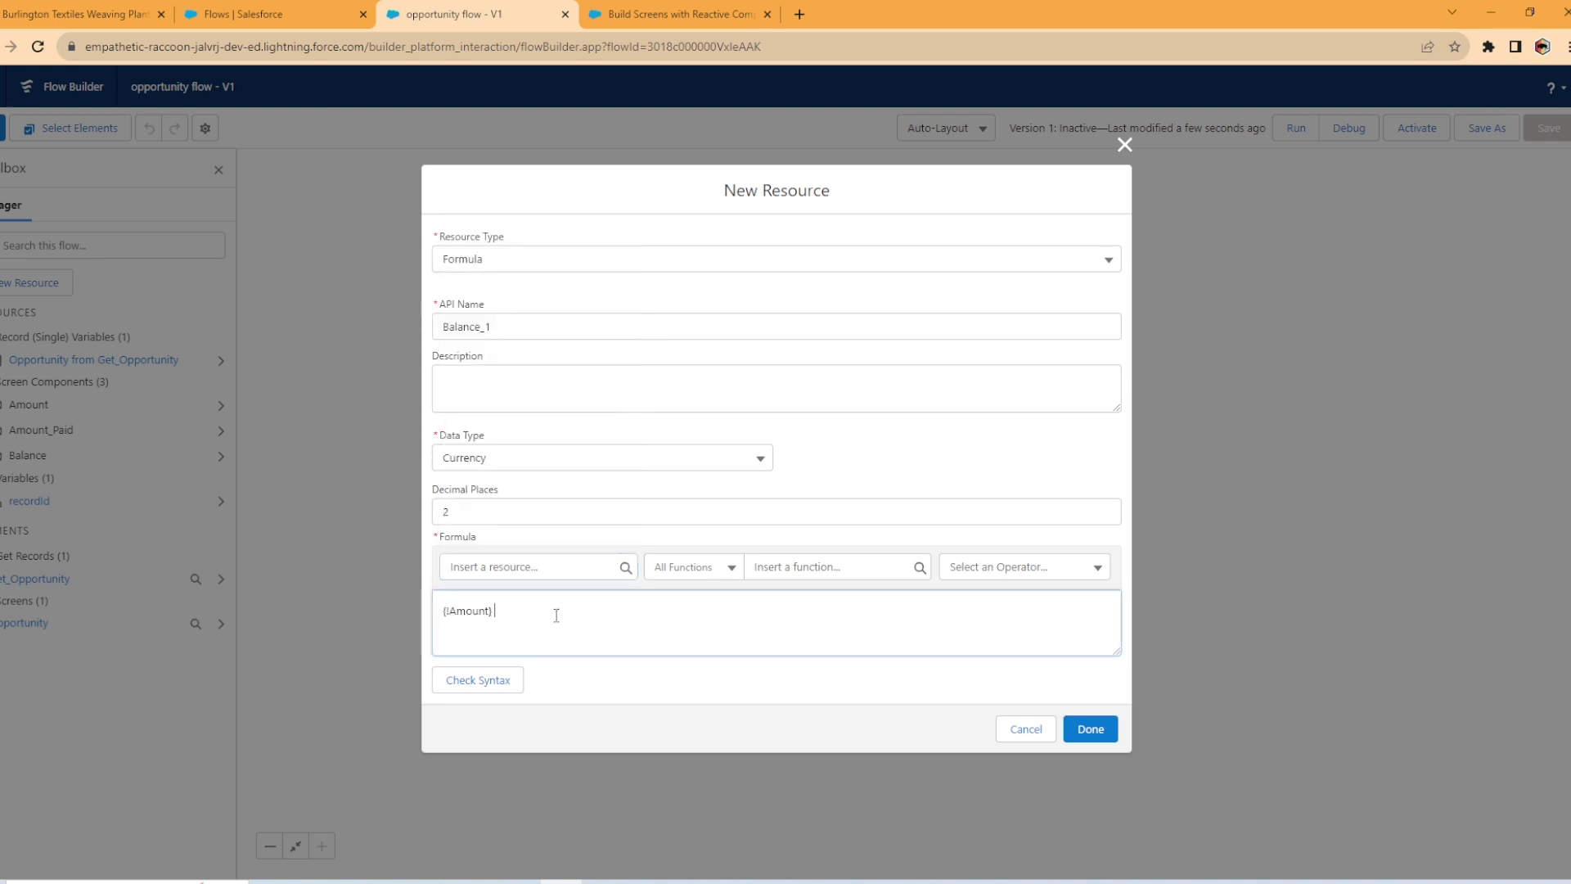
text(-)
click(589, 567)
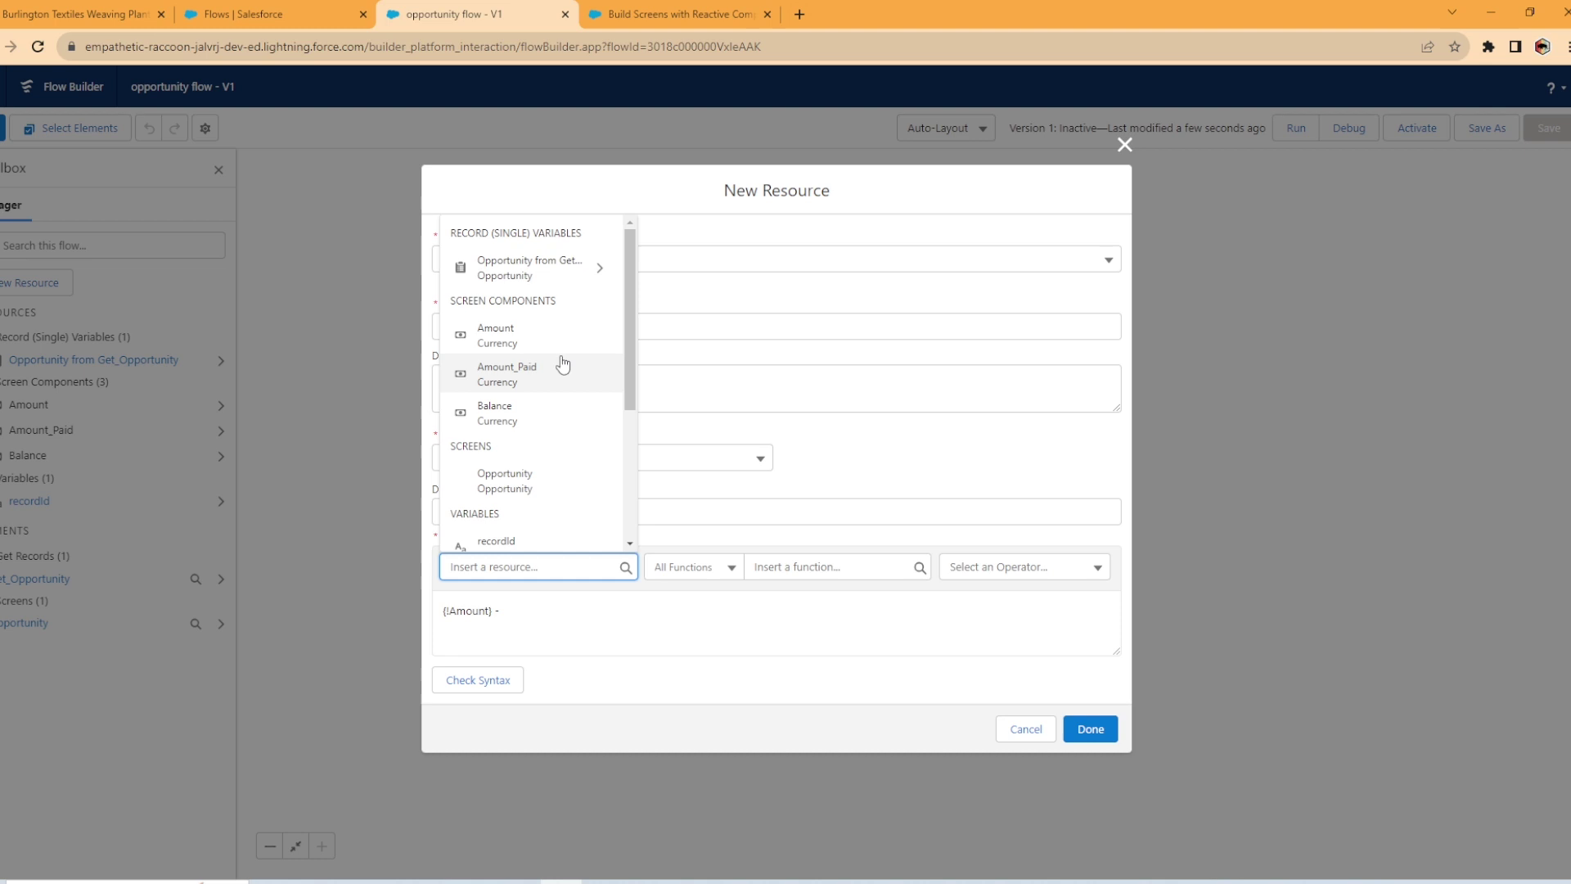
click(530, 375)
click(521, 677)
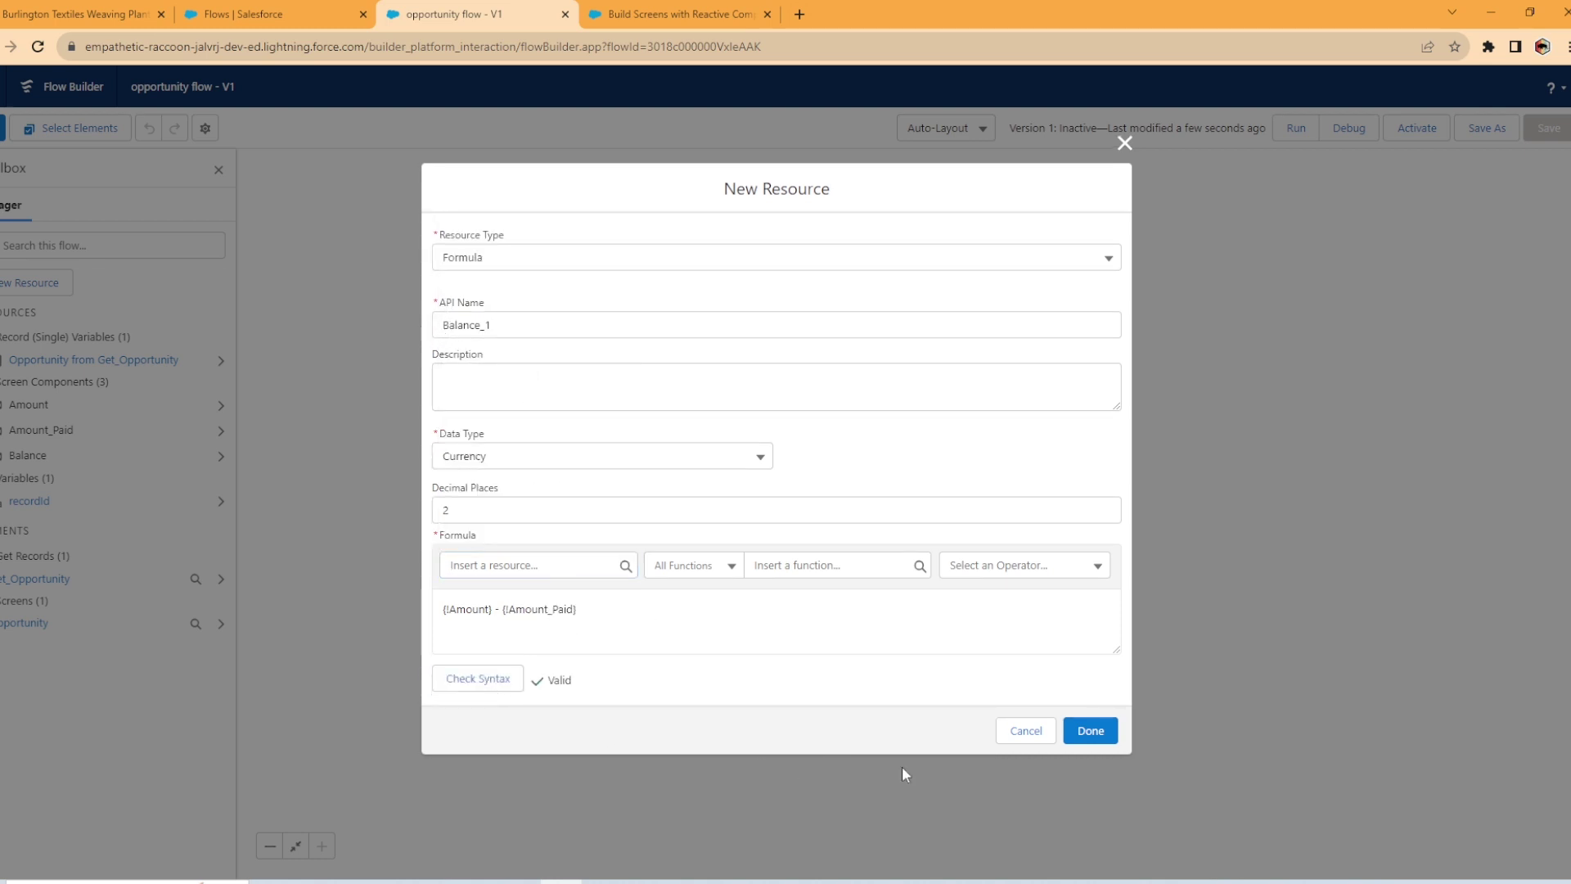
click(1091, 733)
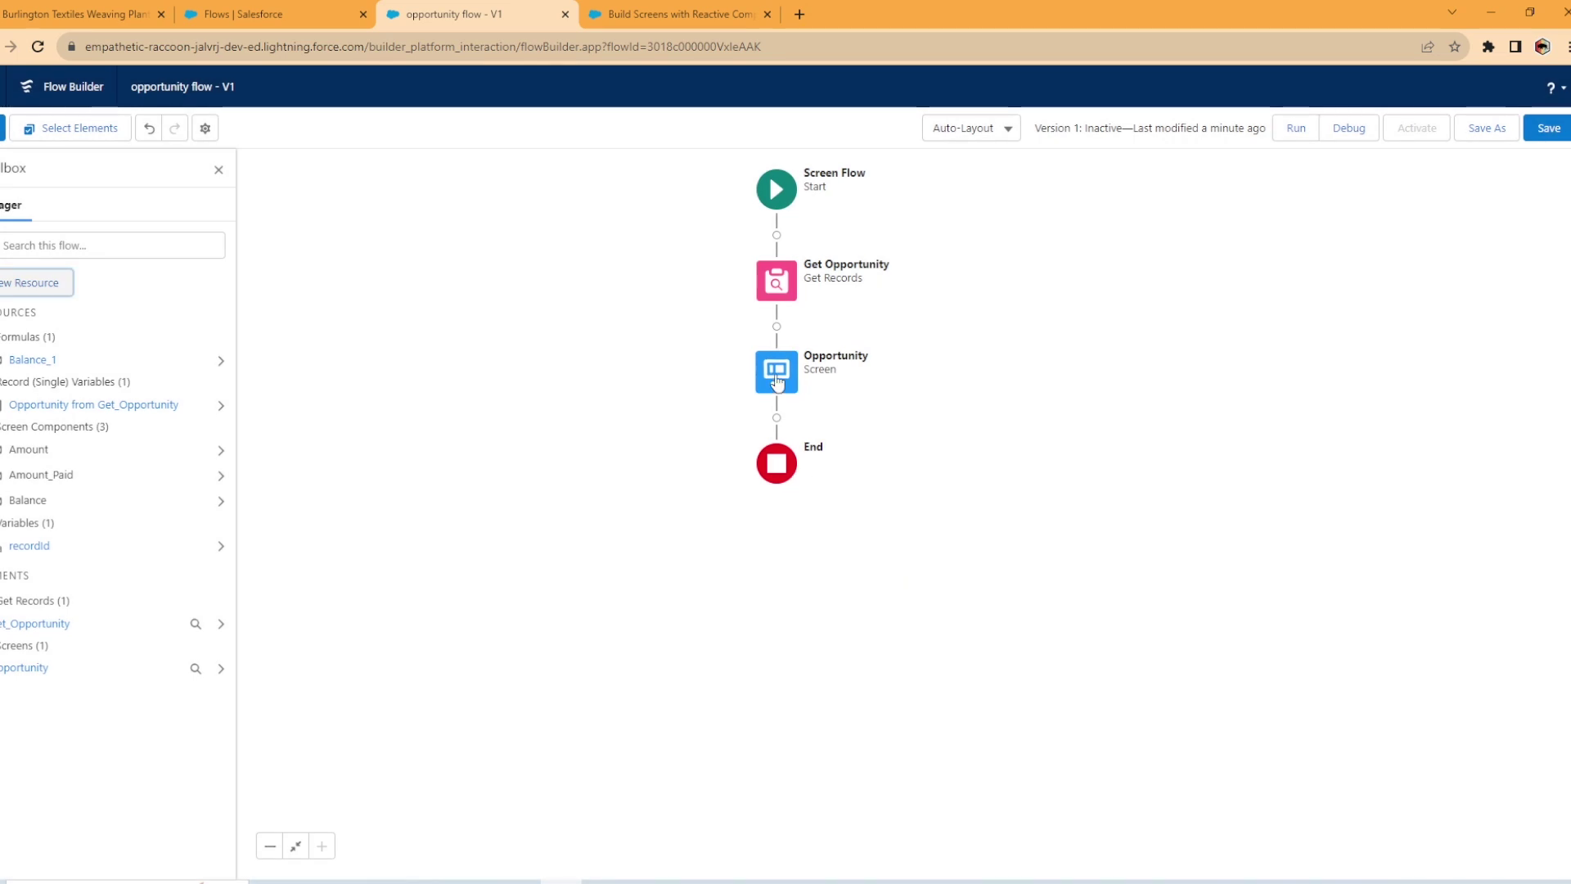
Set the Opportunity screen's Balance field default value to {!Balance_1}, then save the flow.
click(776, 381)
click(804, 549)
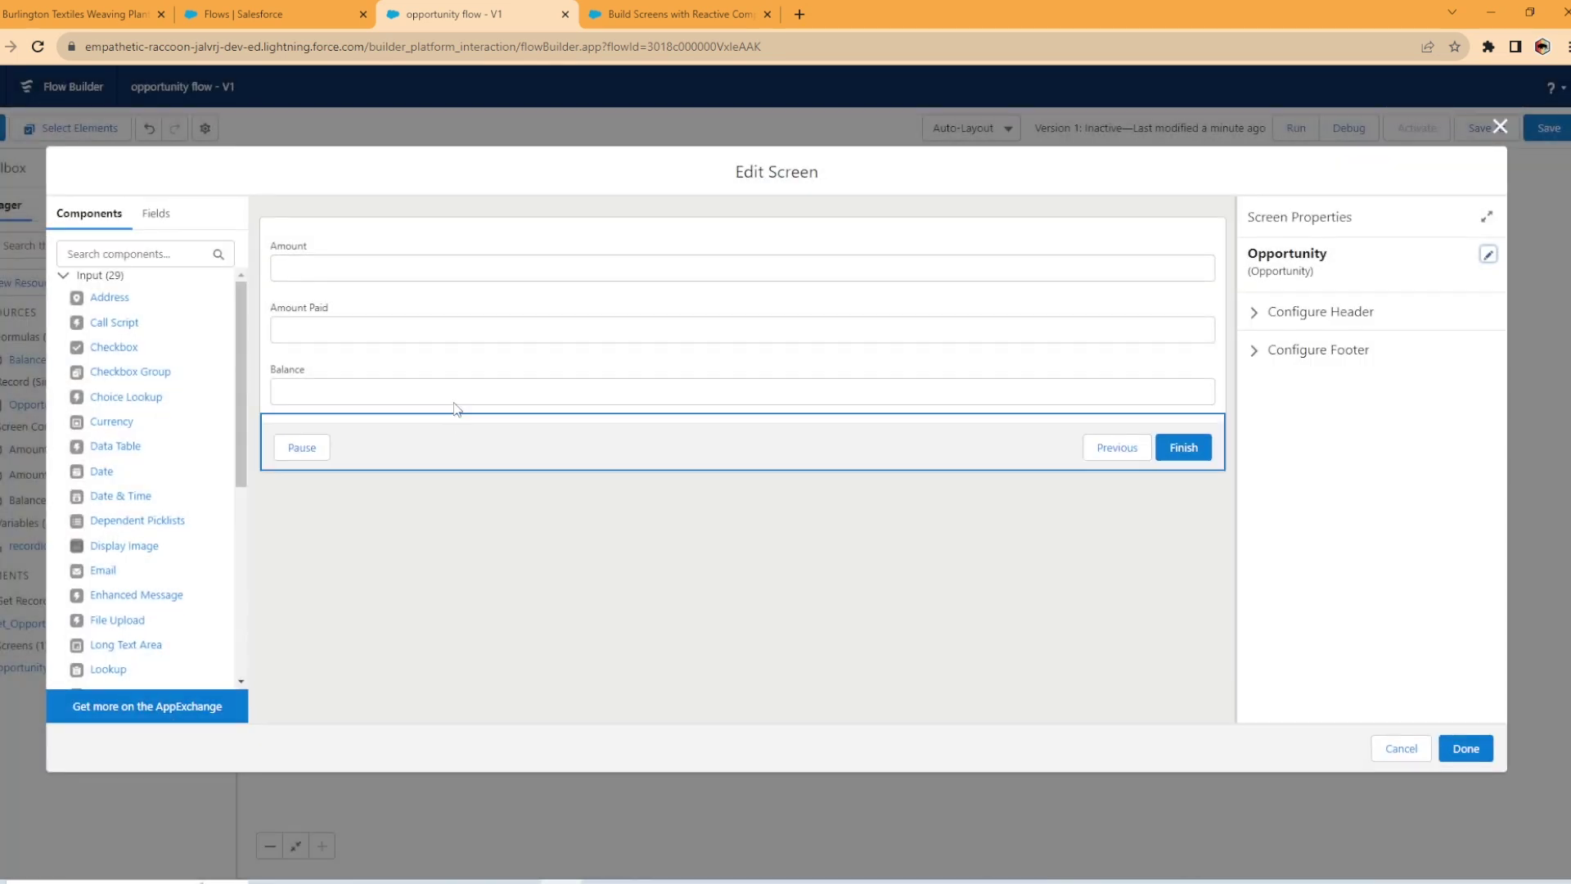
click(446, 370)
click(1332, 409)
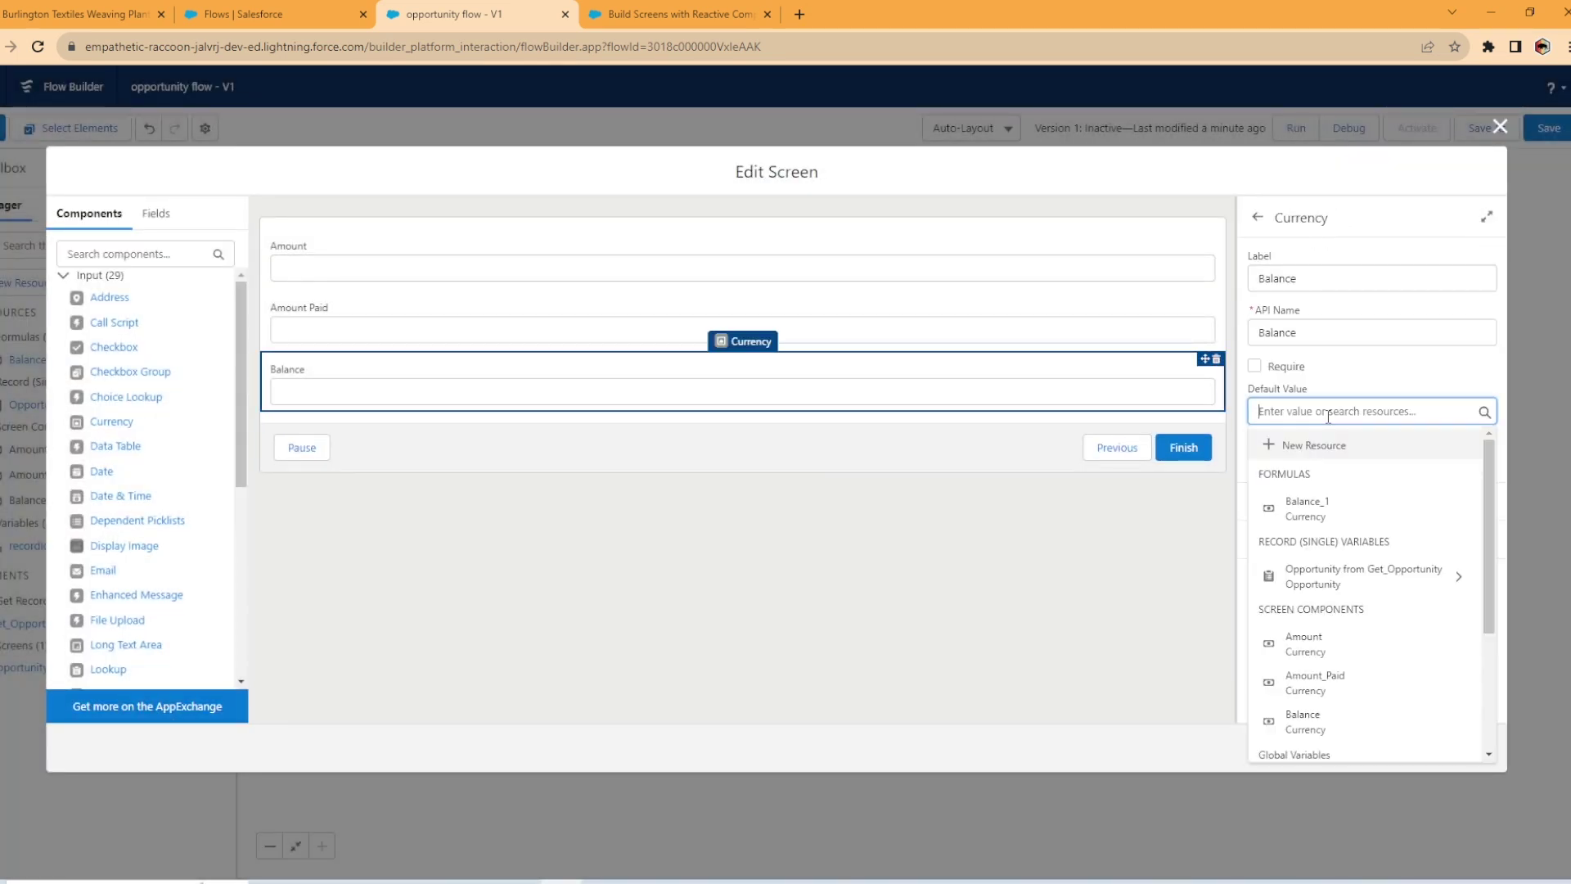
click(1334, 511)
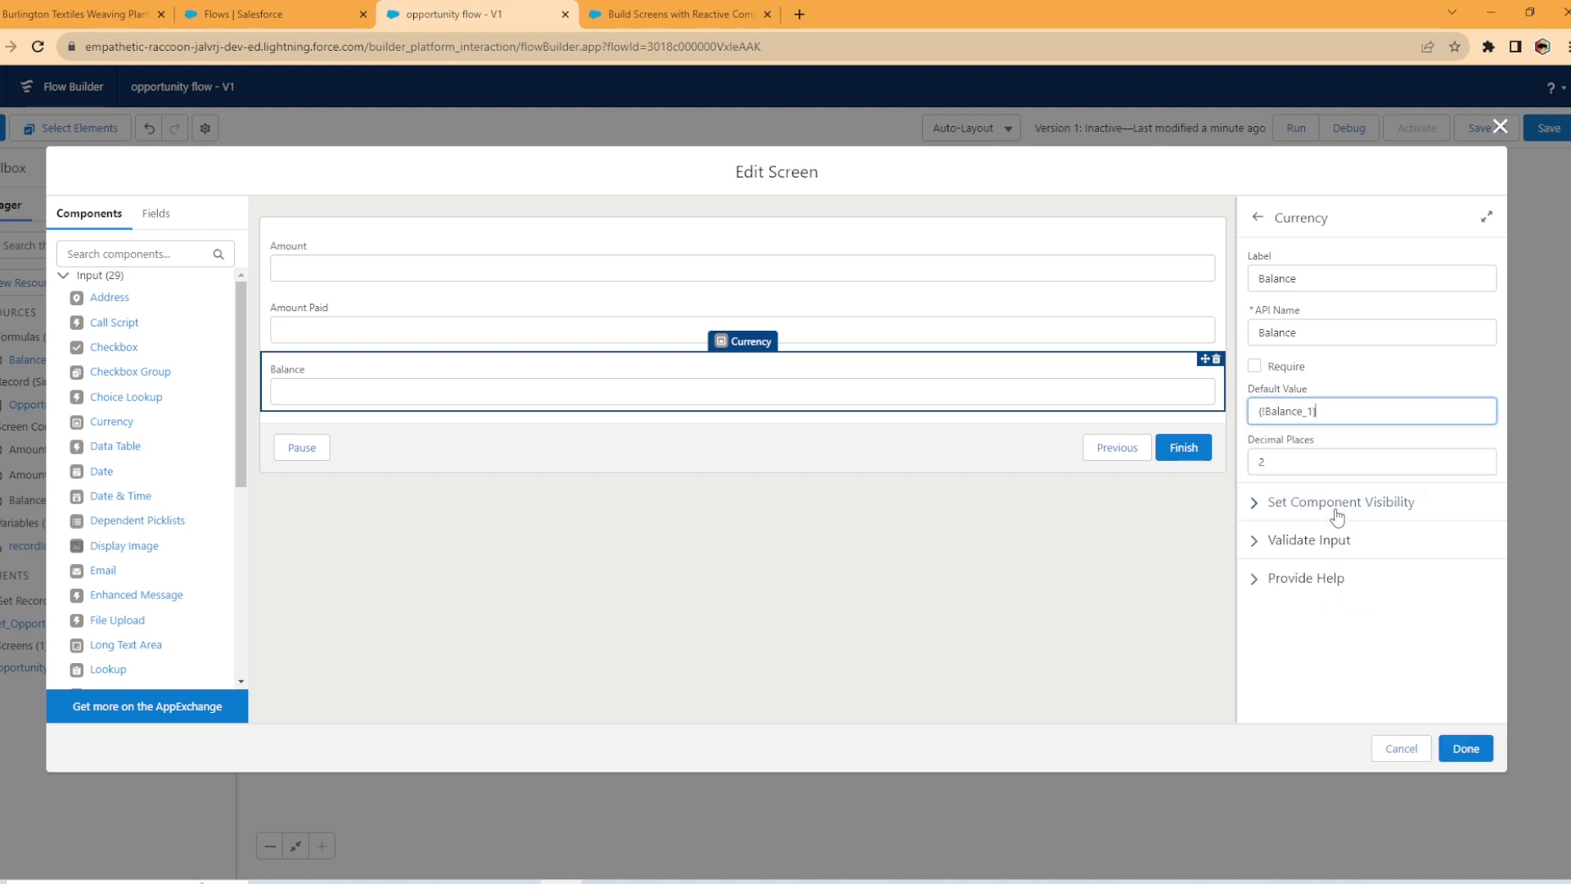
click(1362, 383)
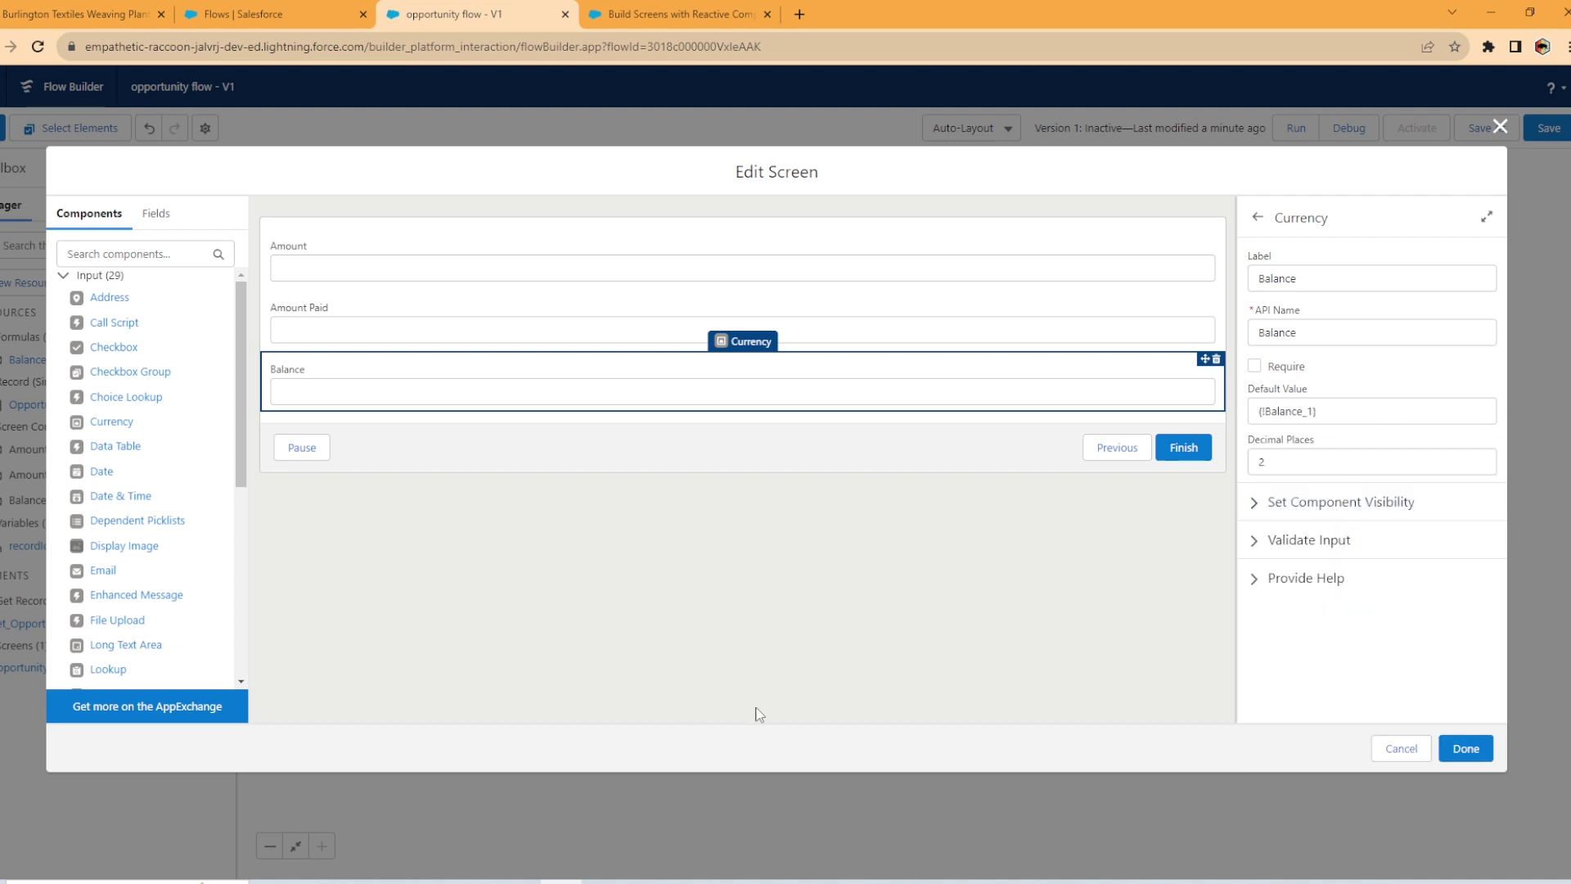
click(1469, 750)
click(1549, 128)
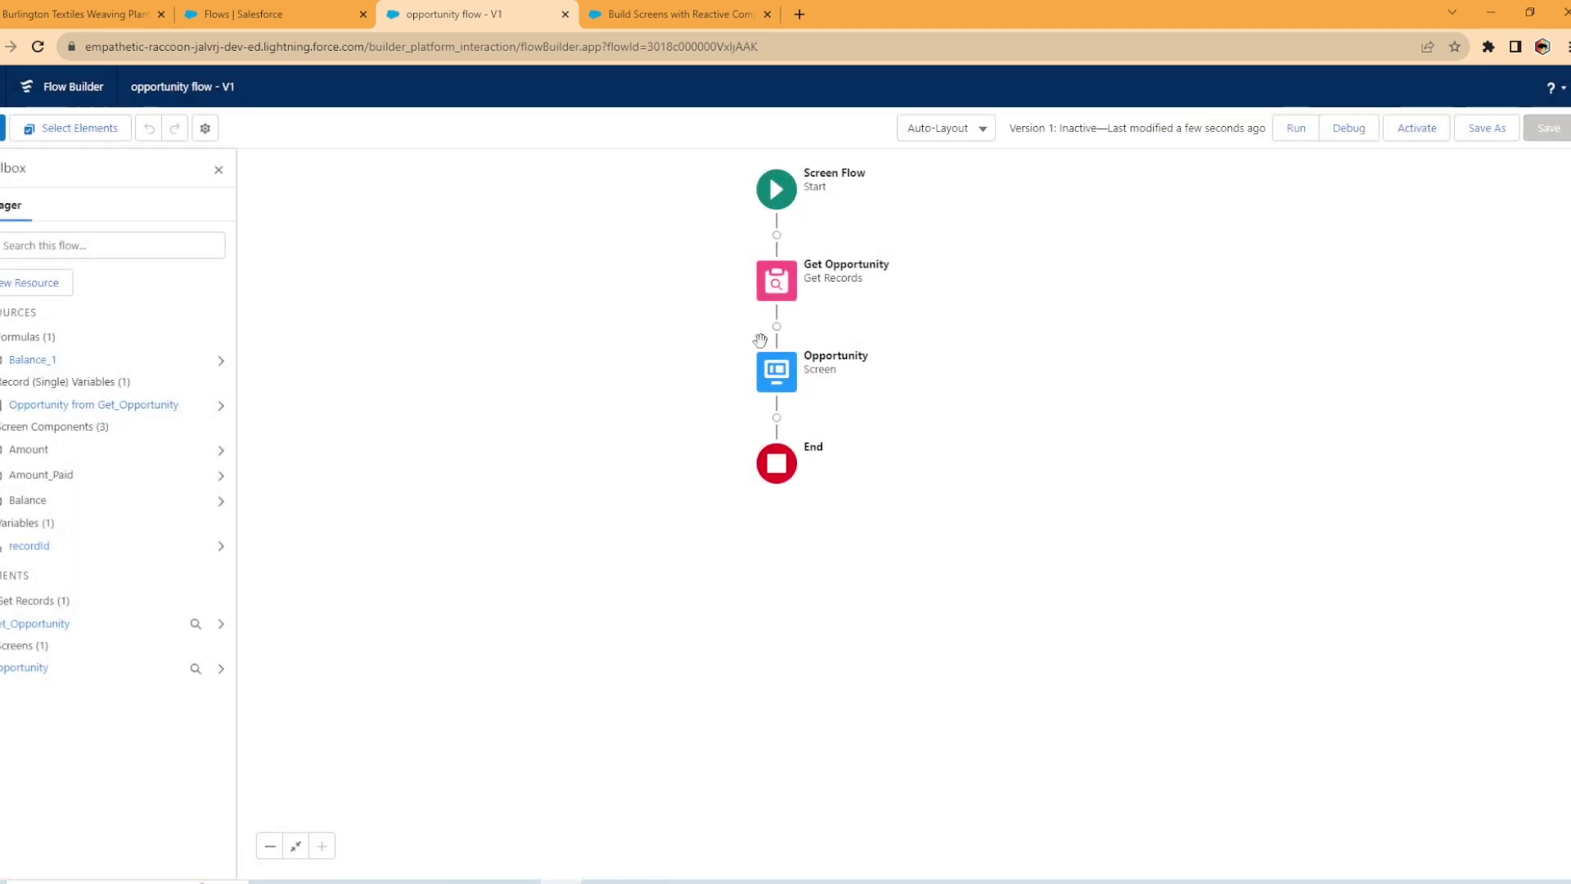
Copy the Burlington Textiles opportunity's record ID from the address bar and return to the flow.
click(131, 10)
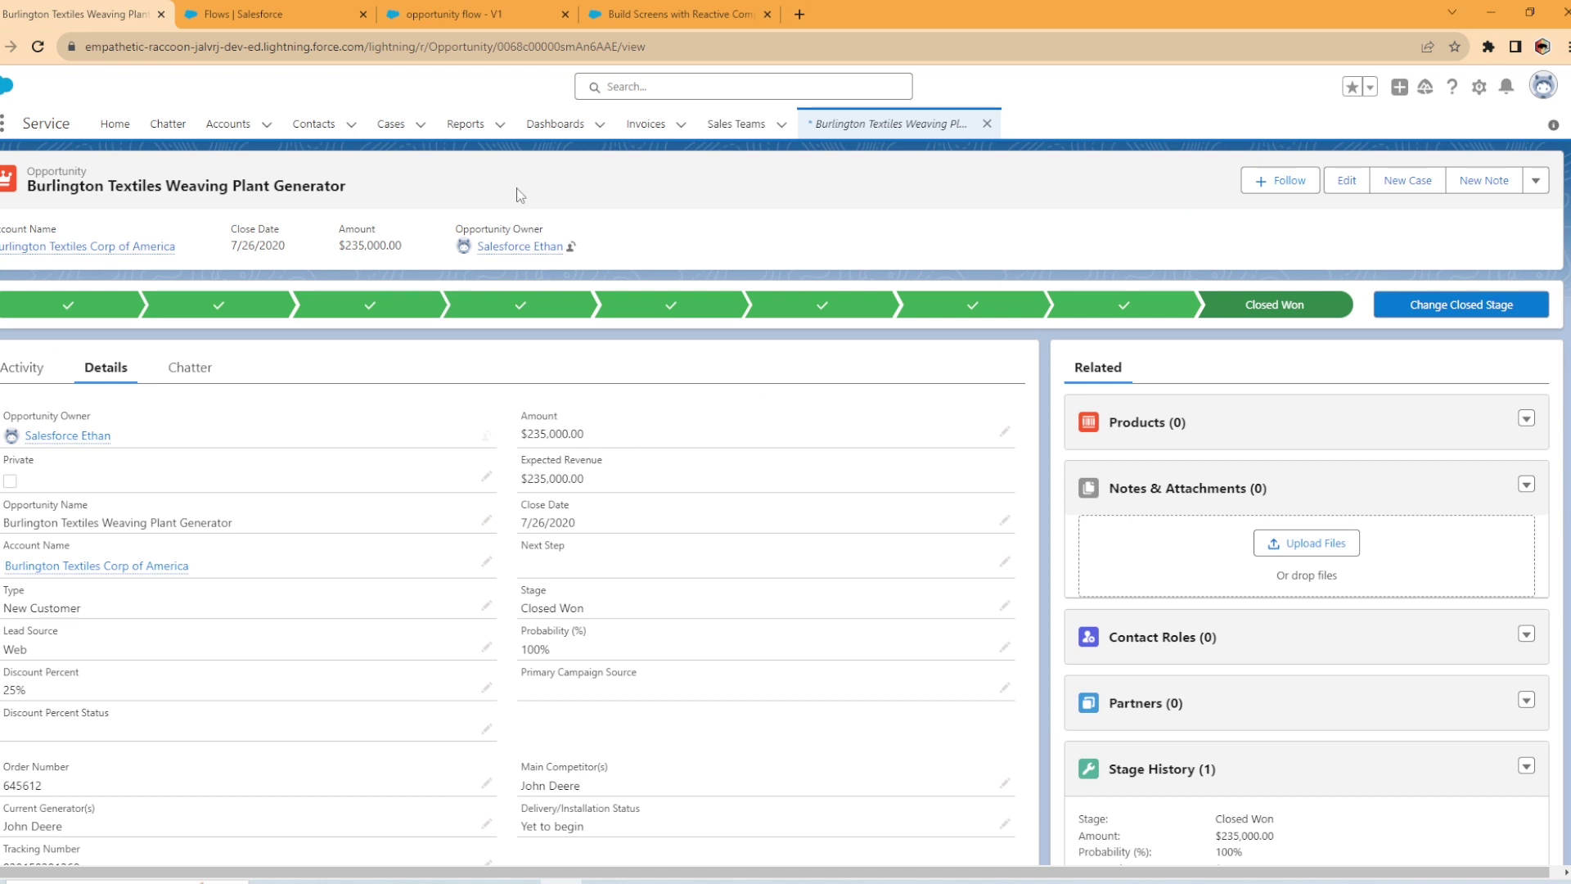
double_click(554, 51)
key(ctrl+c)
click(679, 14)
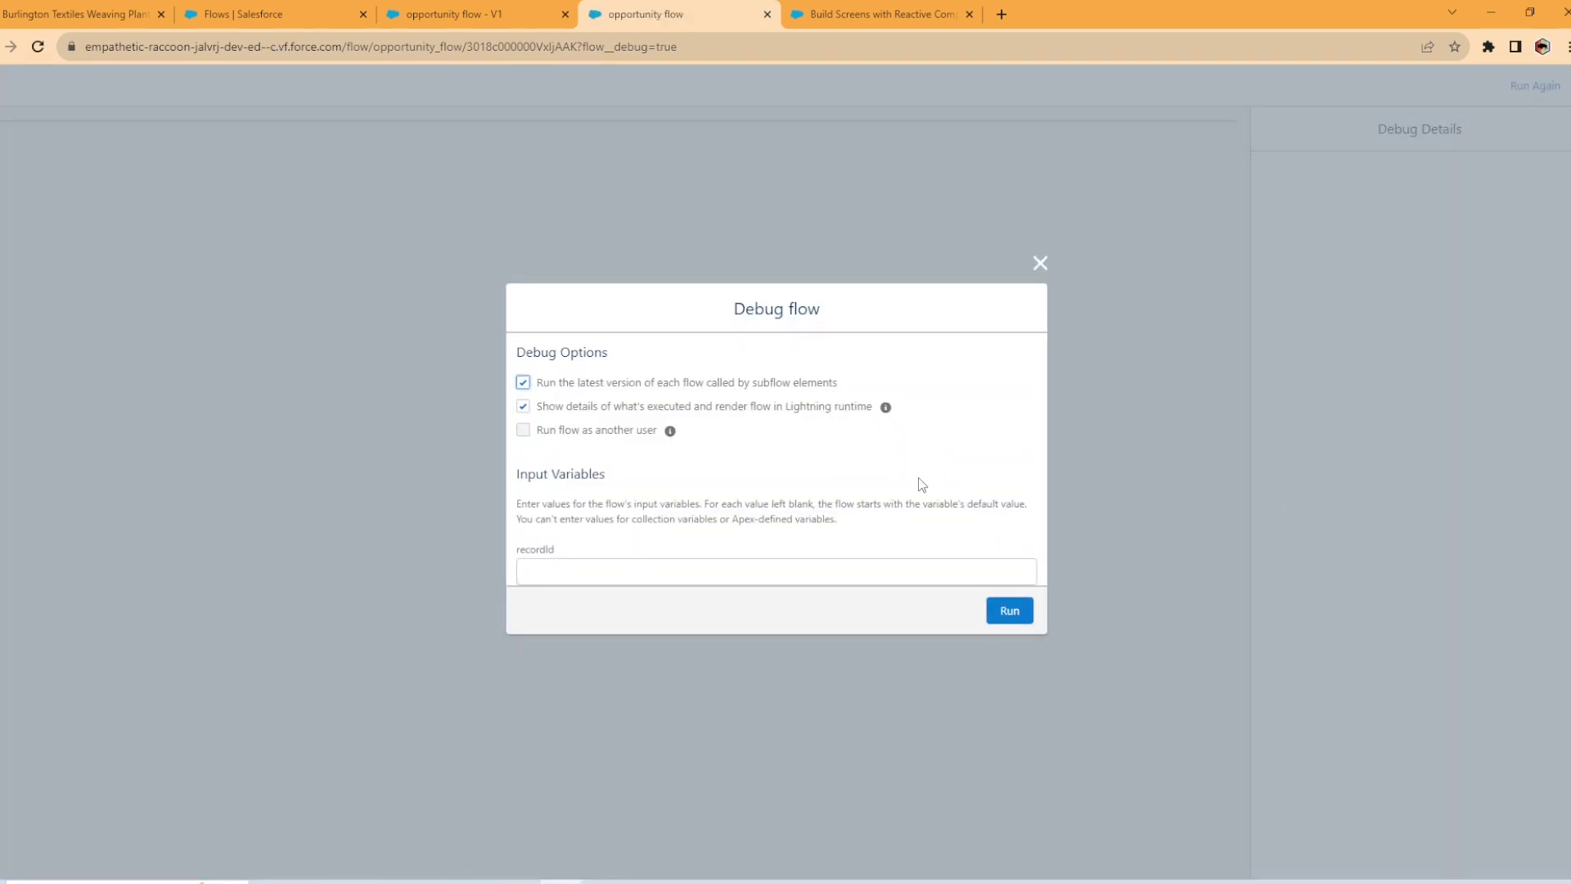
Paste the opportunity record ID into recordId and run the debug.
click(636, 576)
key(ctrl+v)
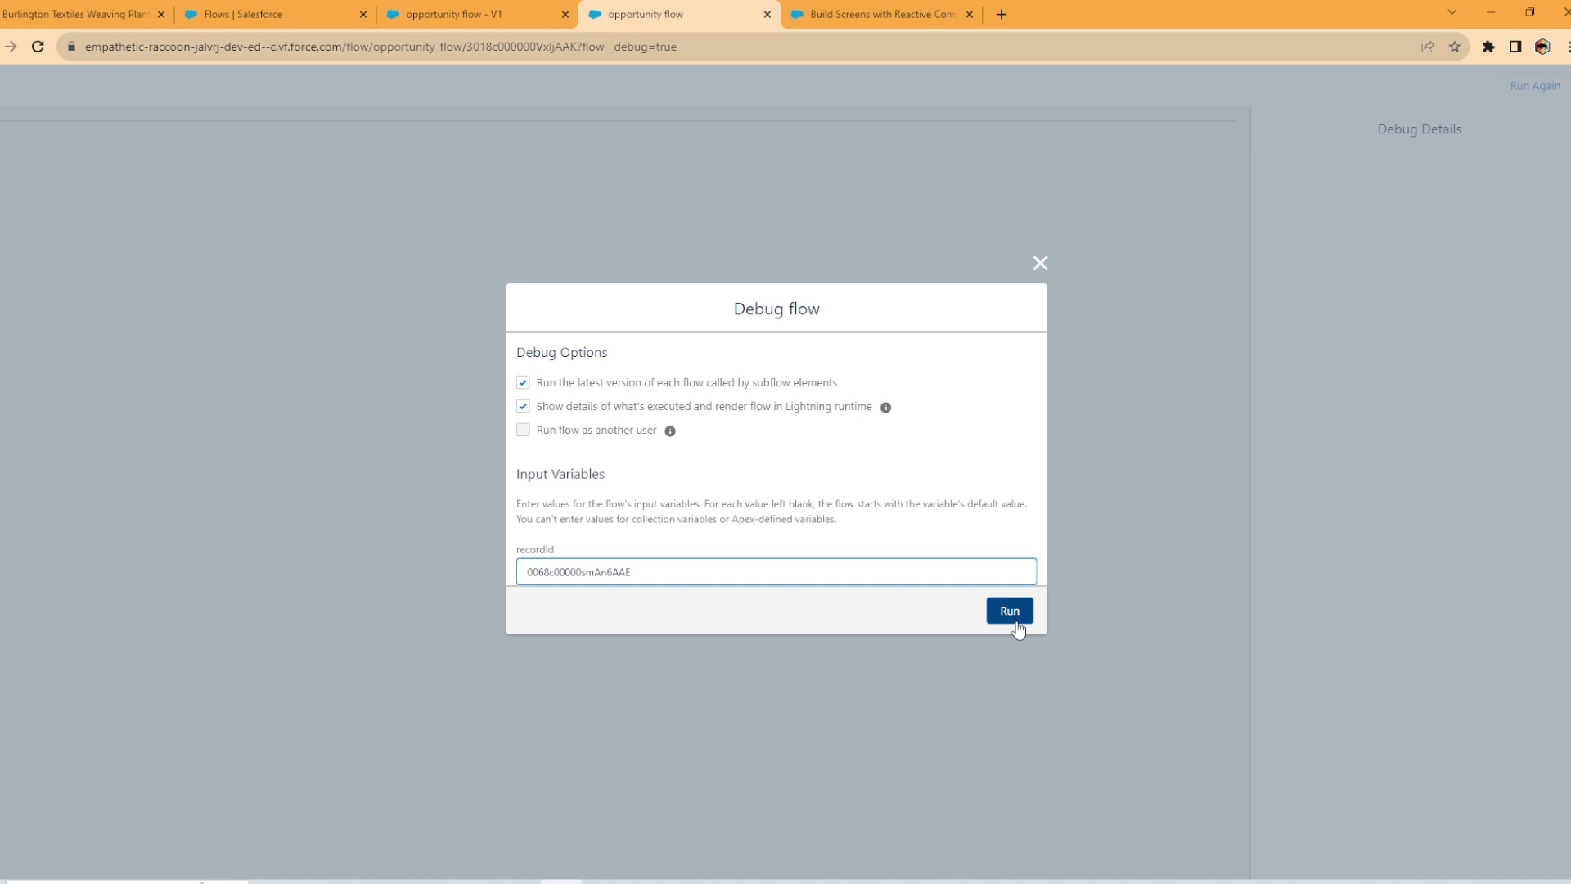
click(1012, 613)
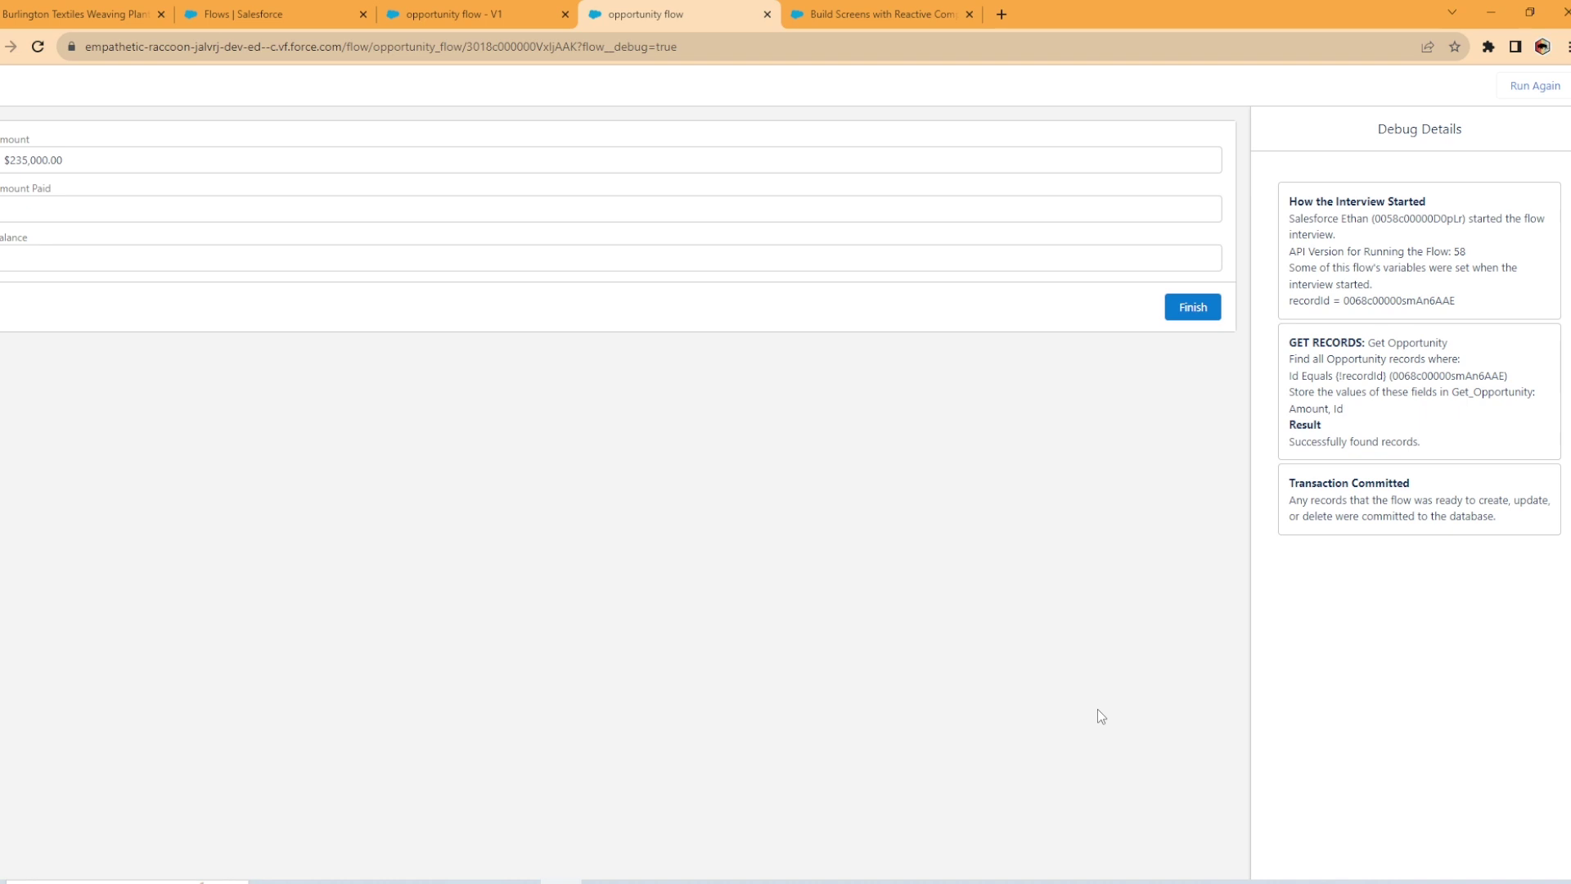
Try Amount Paid values 1000 and then 234584, watching Balance update to $416.00.
click(125, 10)
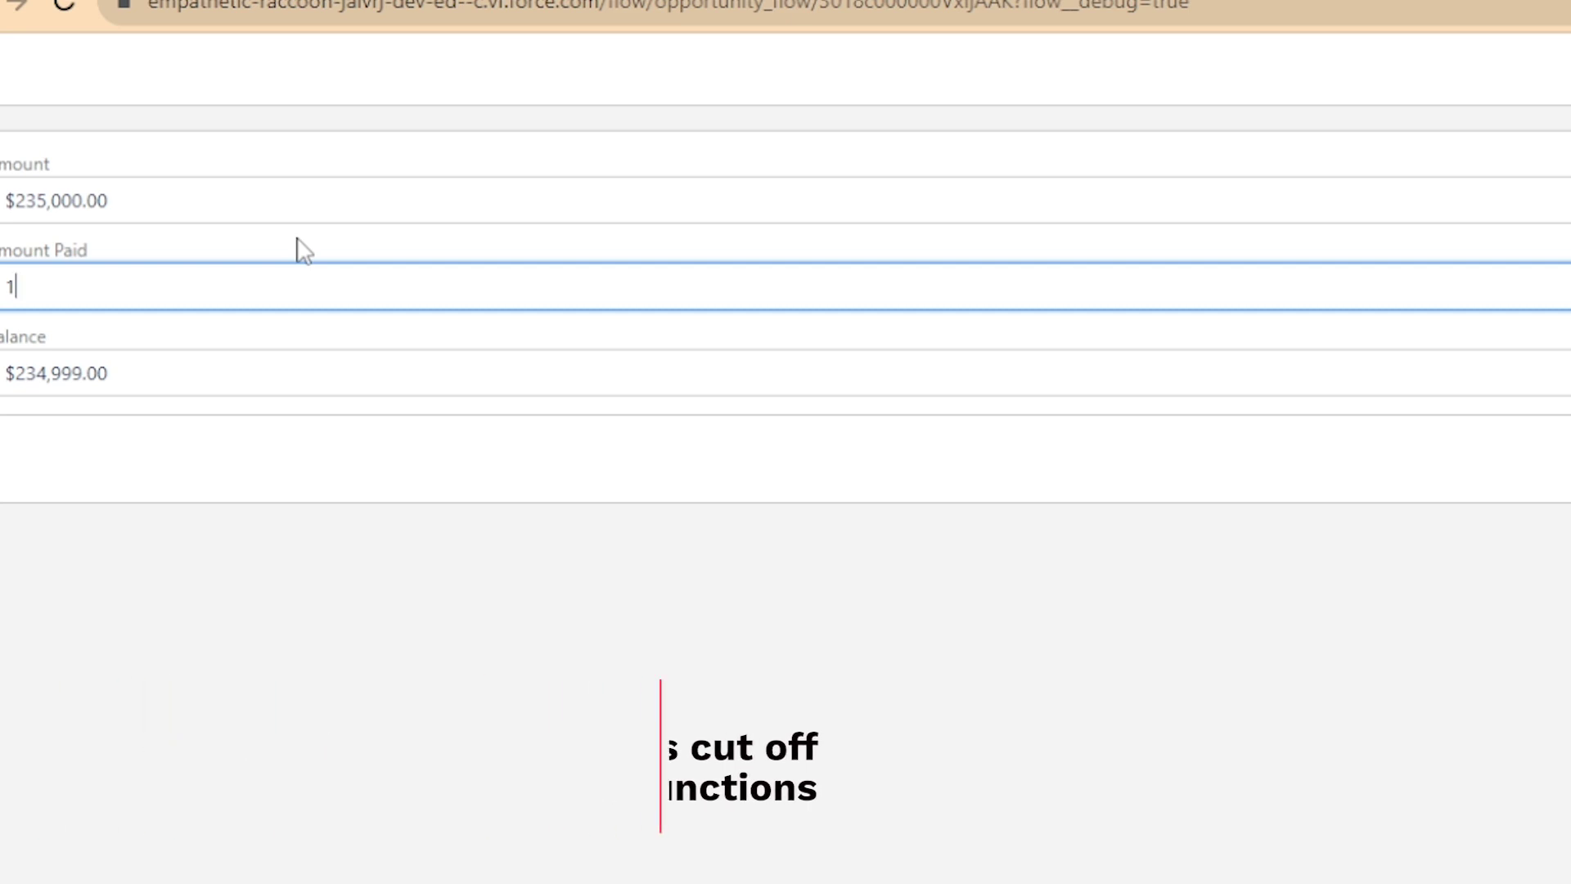
key(BackSpace)
text(1000)
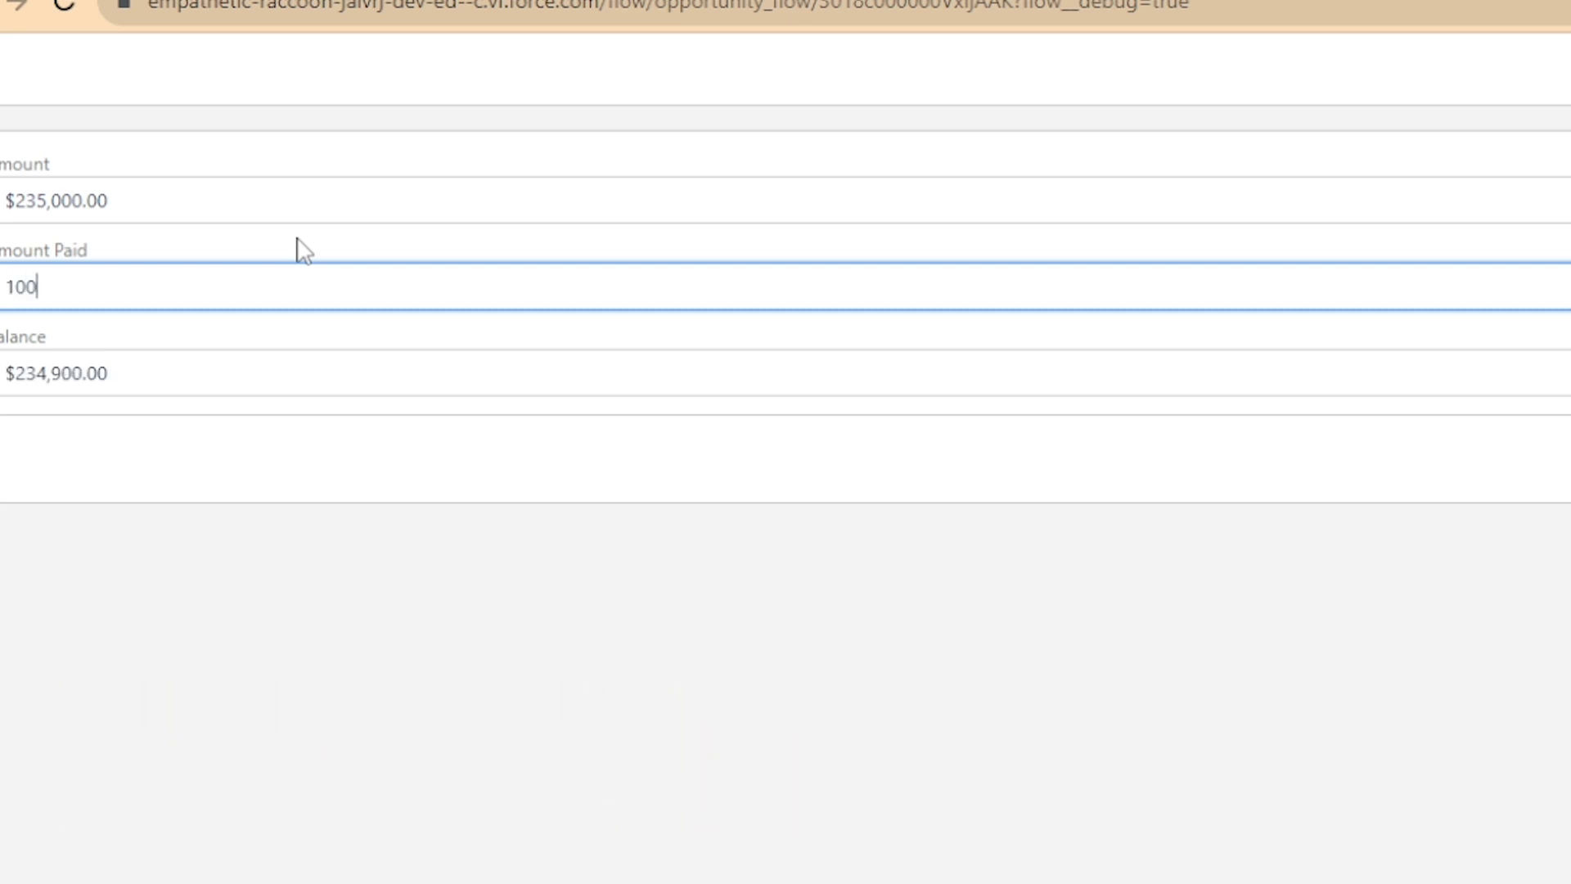
click(253, 487)
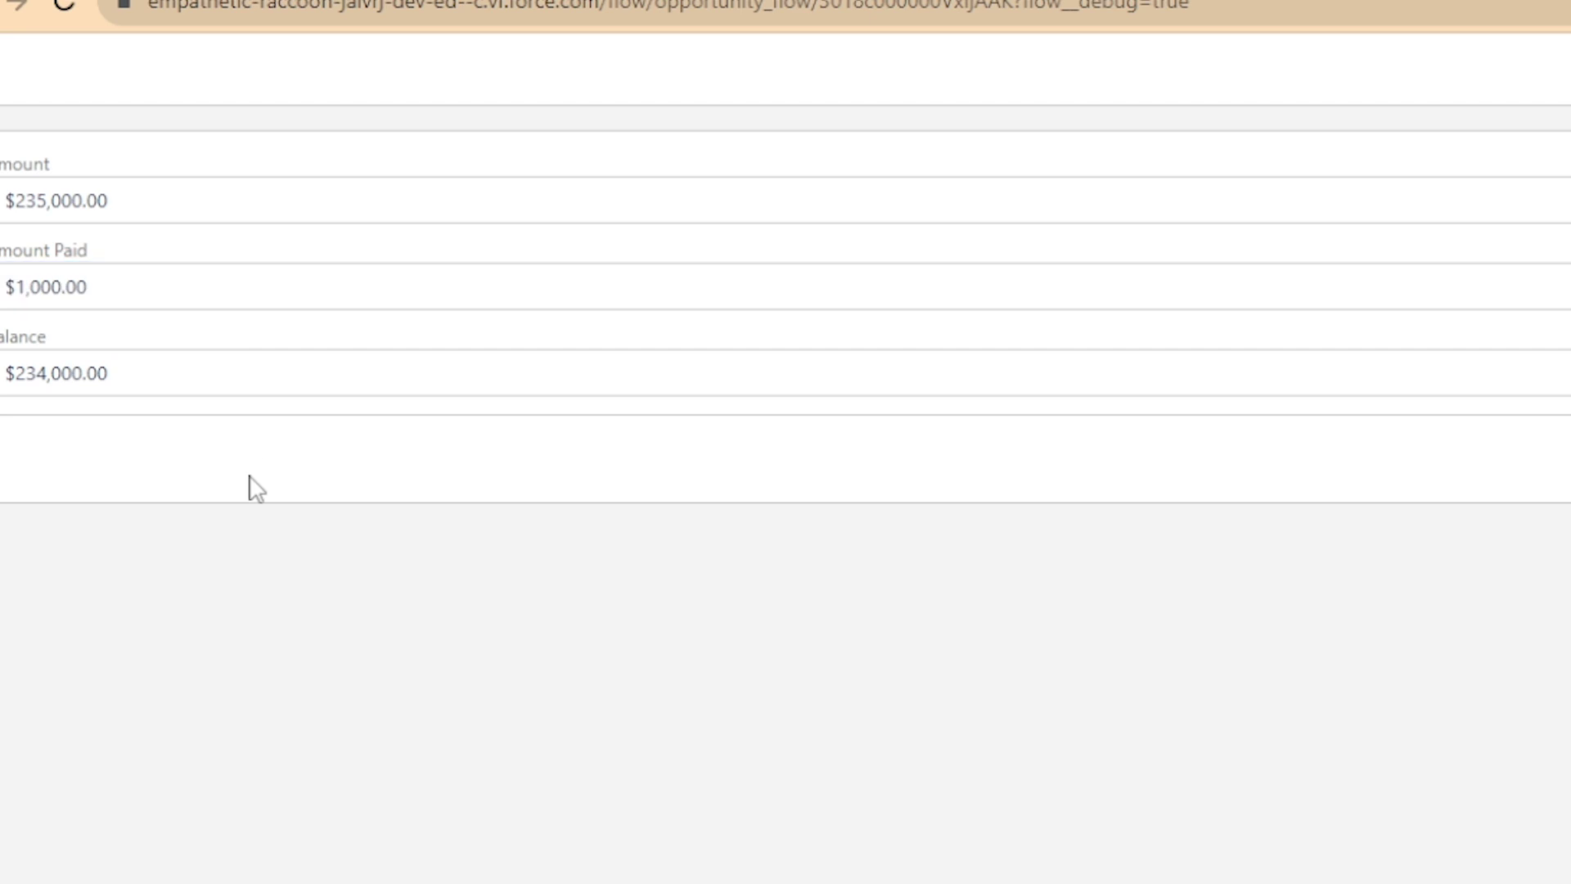
drag(129, 305, 2, 317)
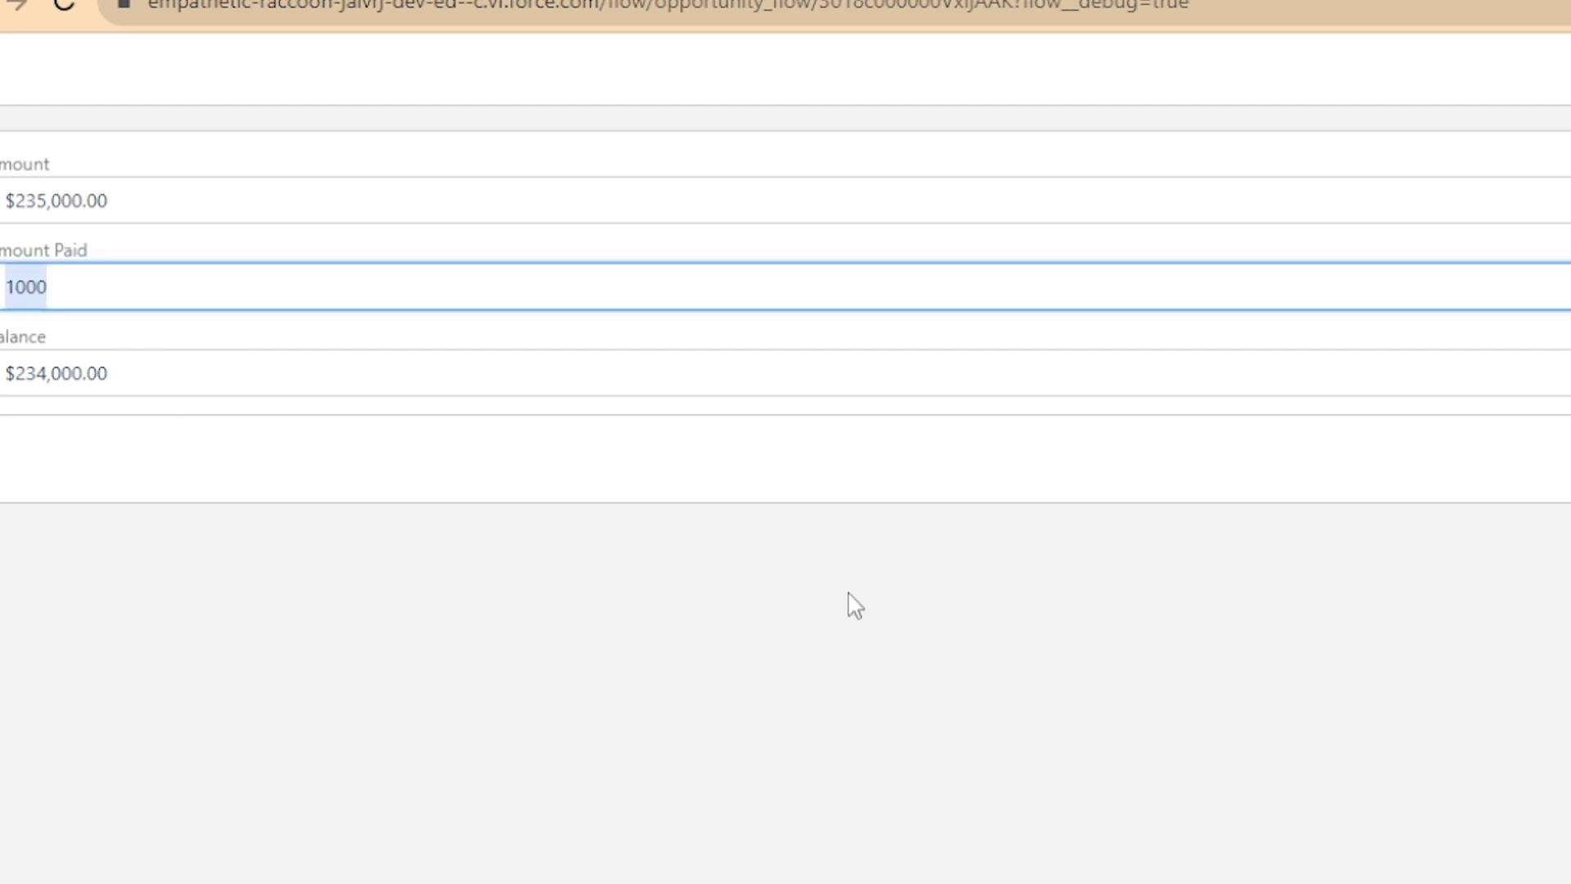
text(2345)
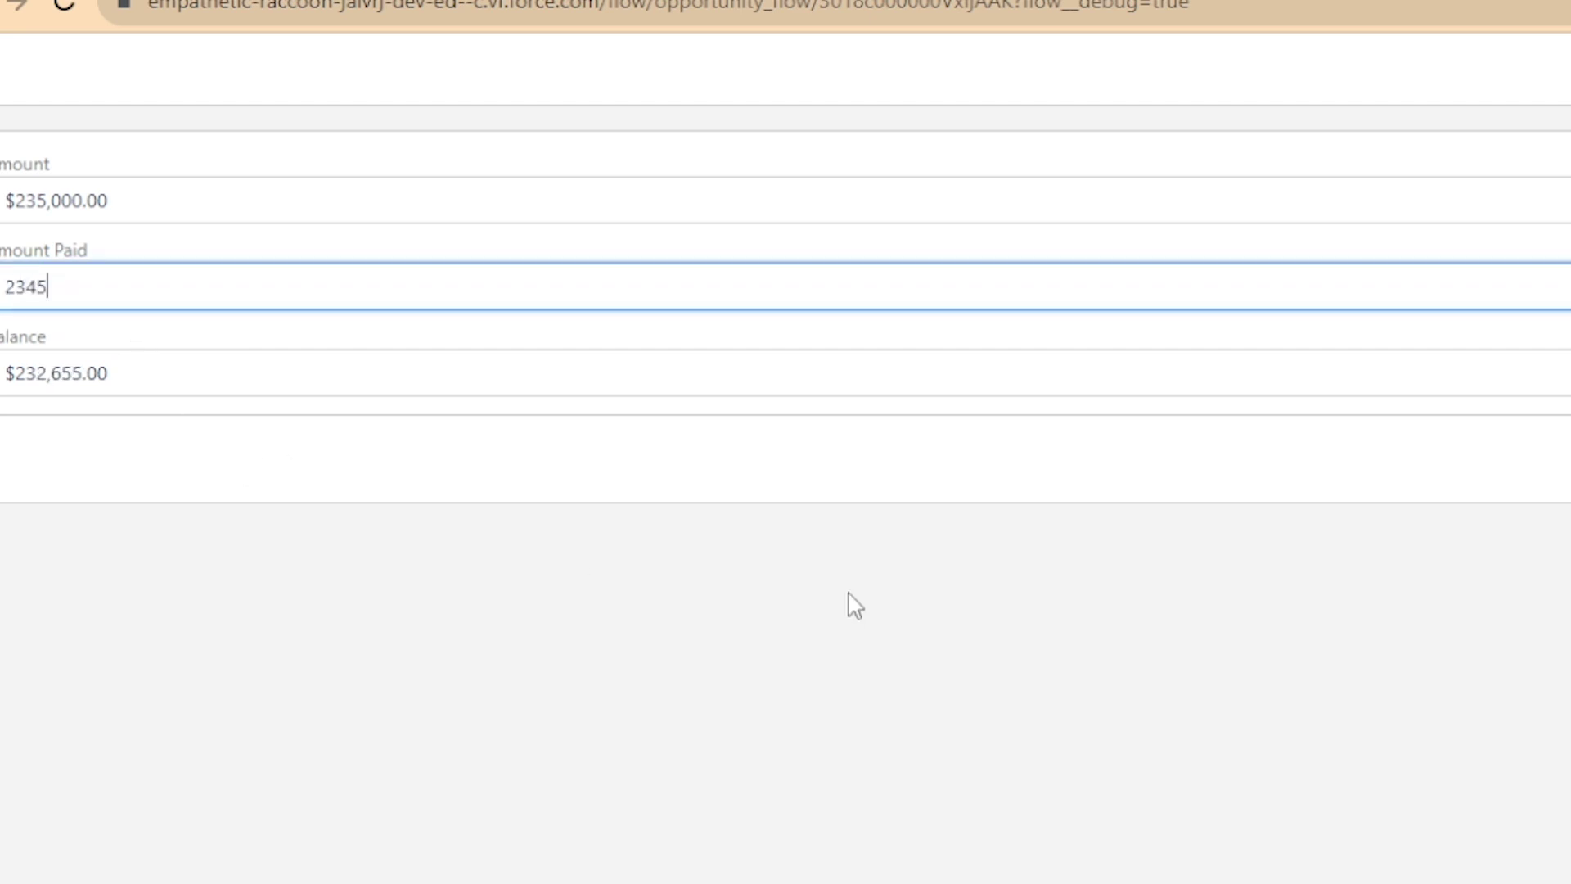
text(84)
click(150, 449)
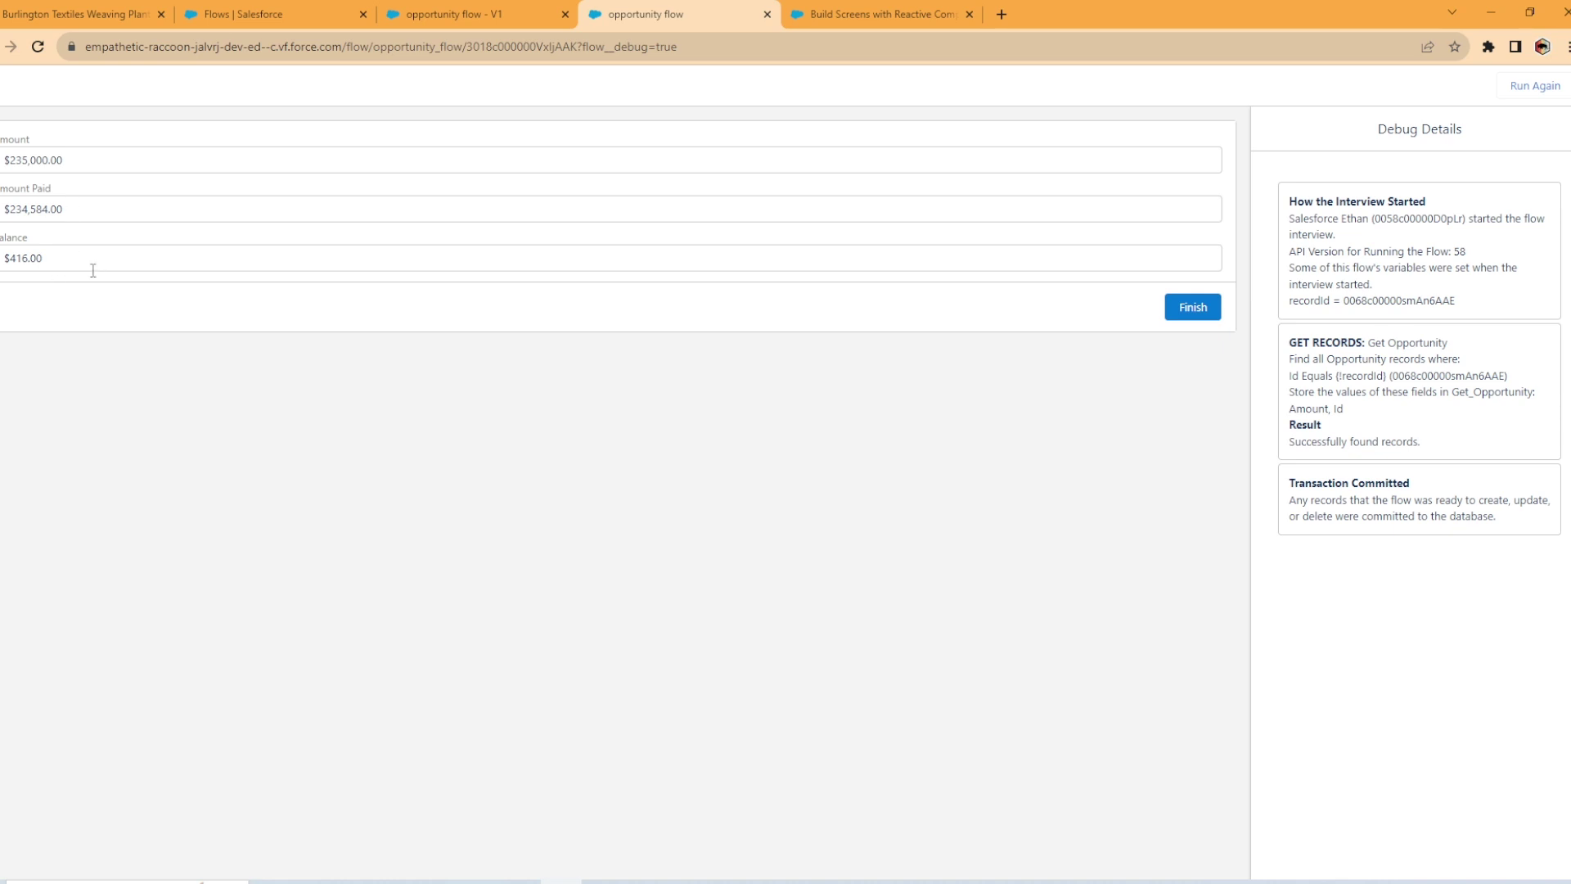
Change Amount Paid to 1 in the debug screen.
double_click(88, 210)
text(1)
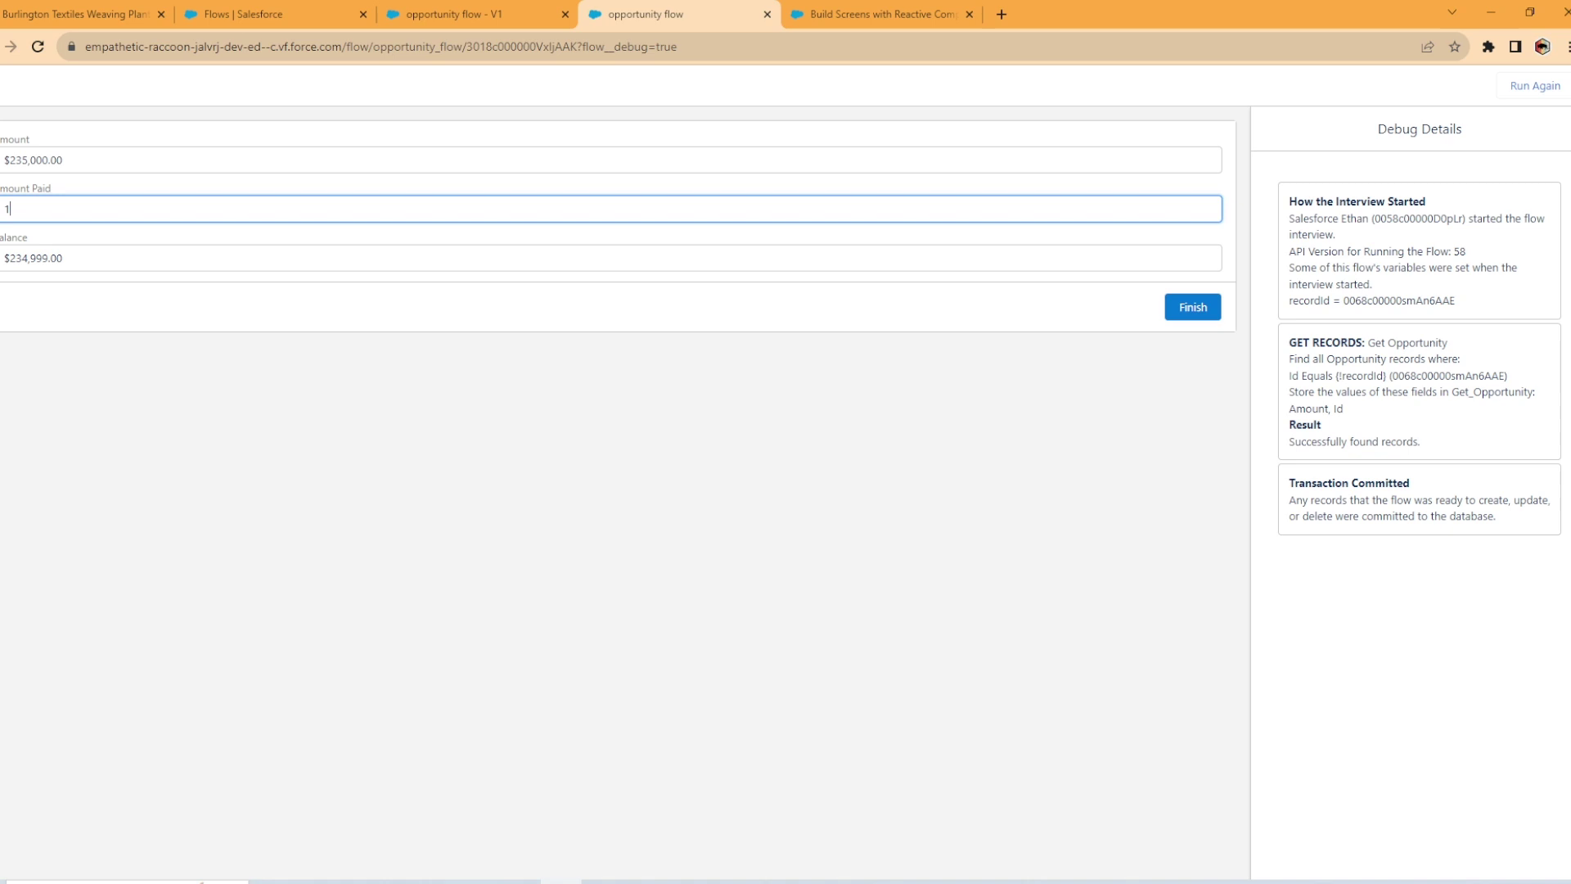
click(120, 357)
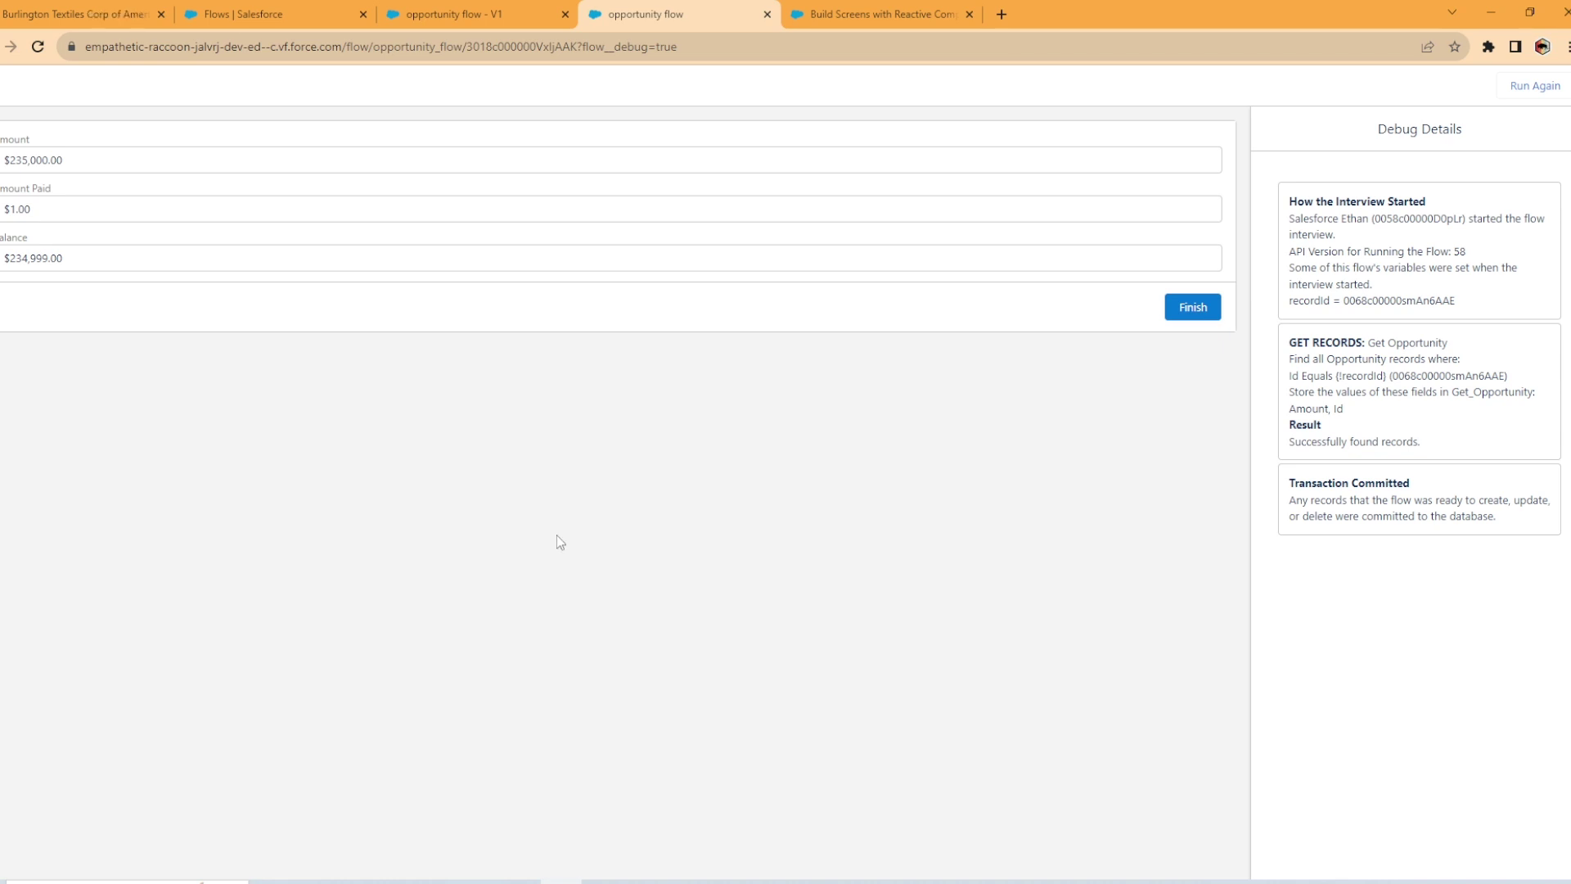
Change Amount to 20 so Balance recalculates to $19.00.
double_click(65, 161)
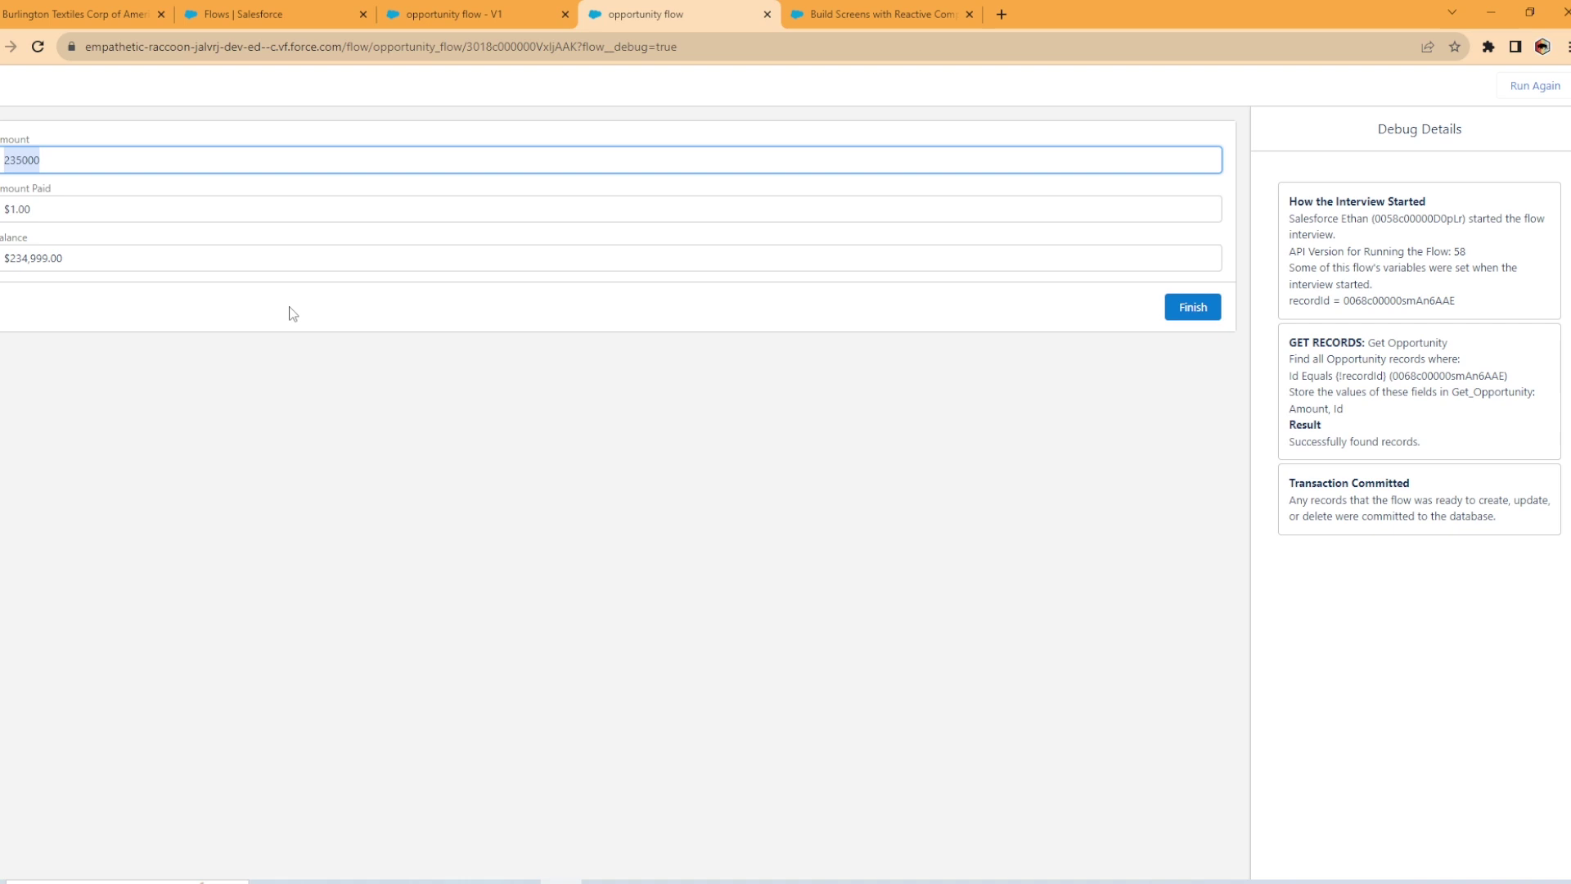
text(20)
click(81, 290)
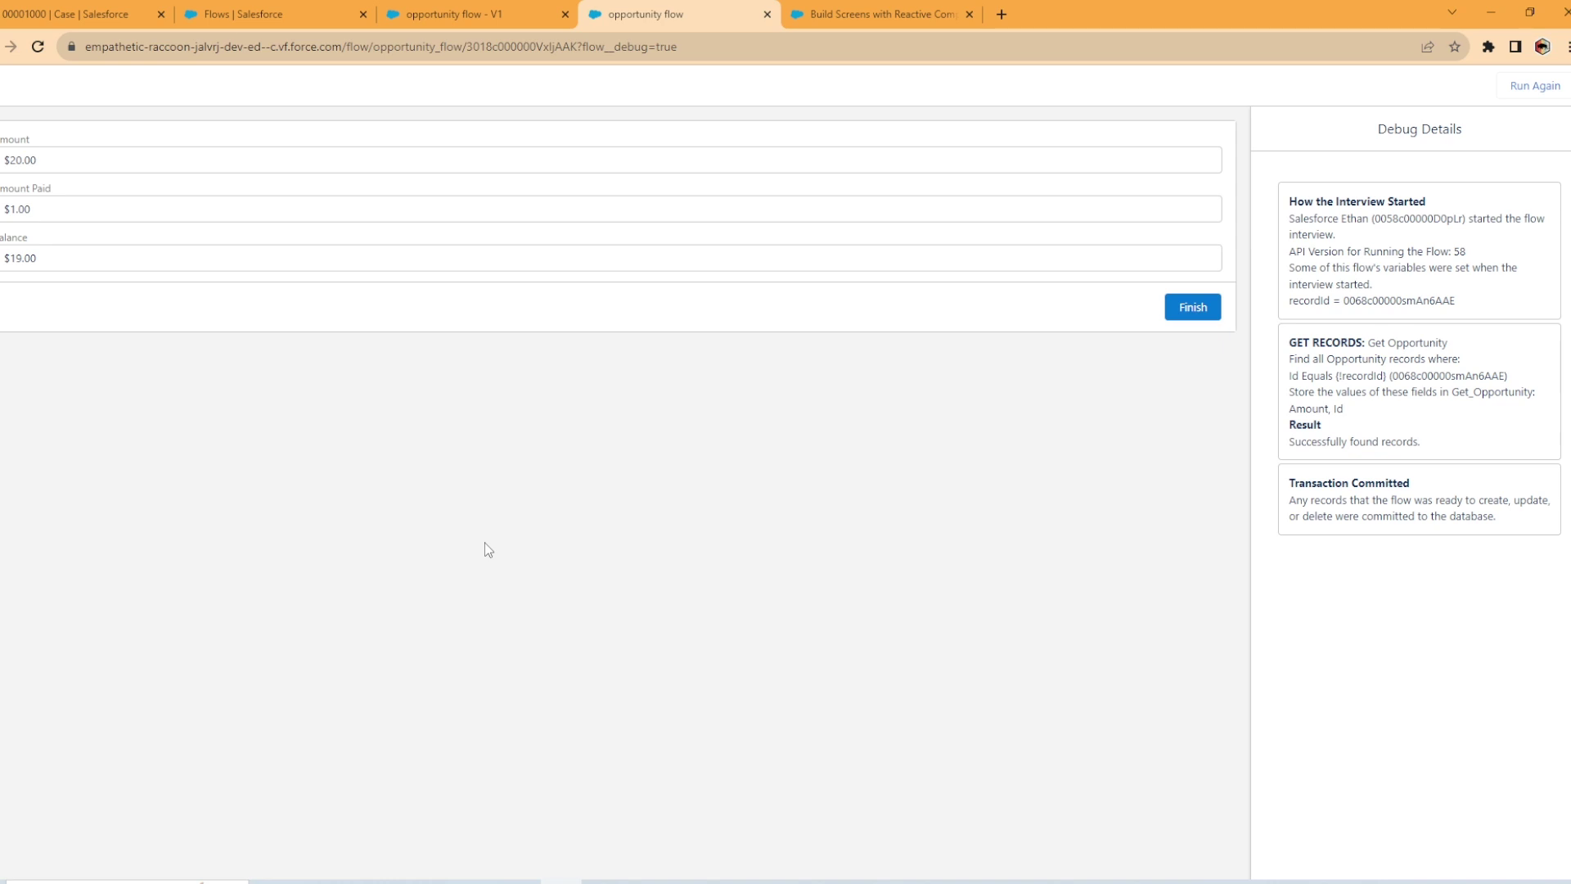
Scroll the Build Screens with Reactive Components (Beta) release note down to its How section.
click(806, 13)
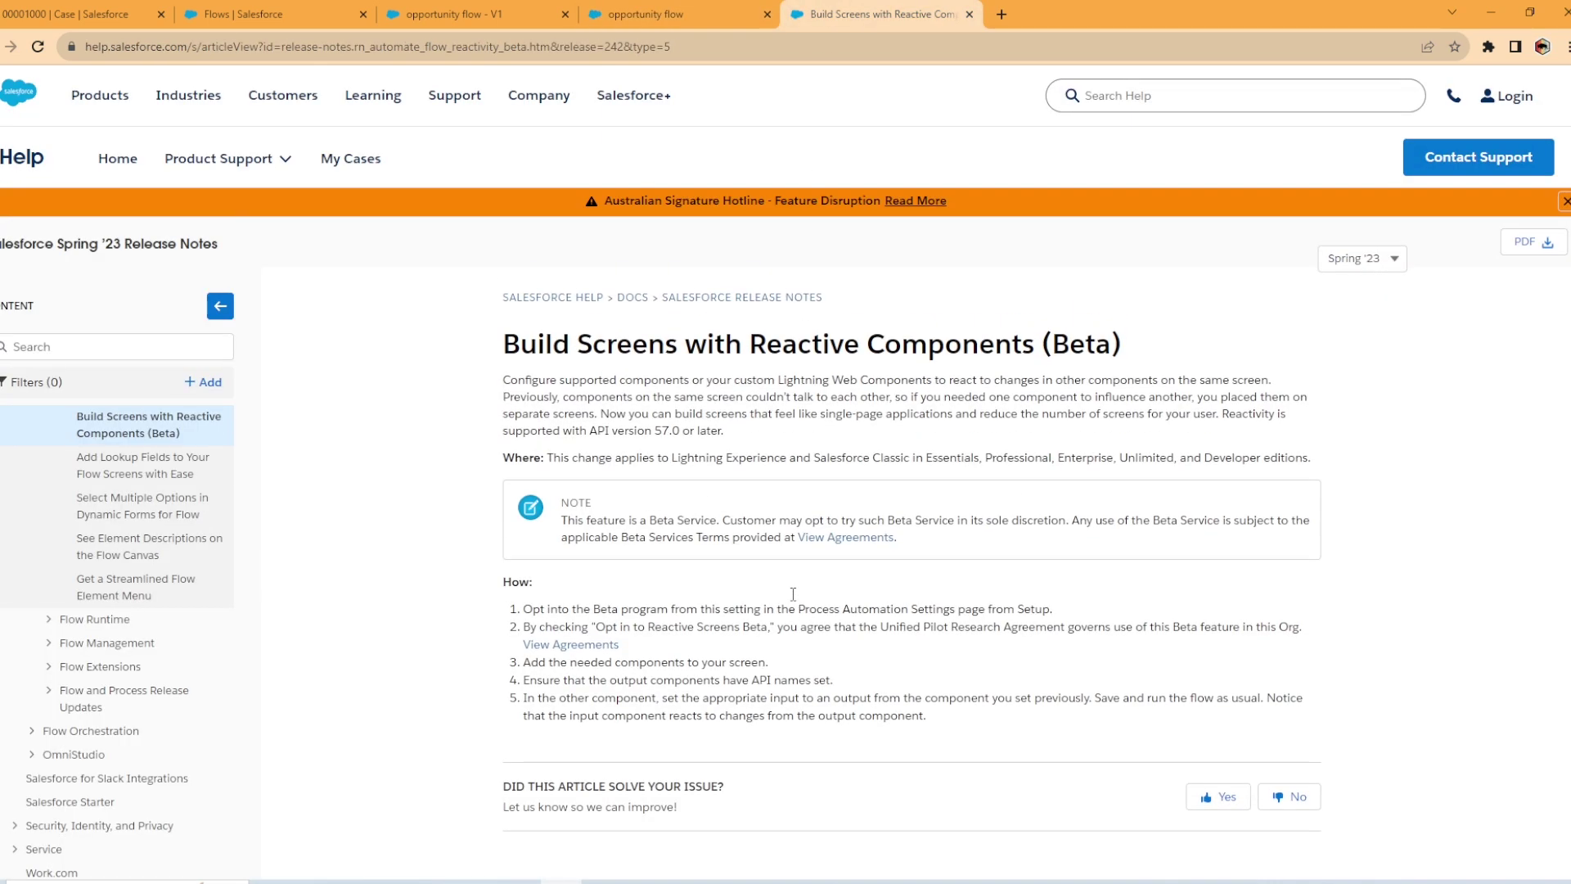
scroll(792, 579, down, 1)
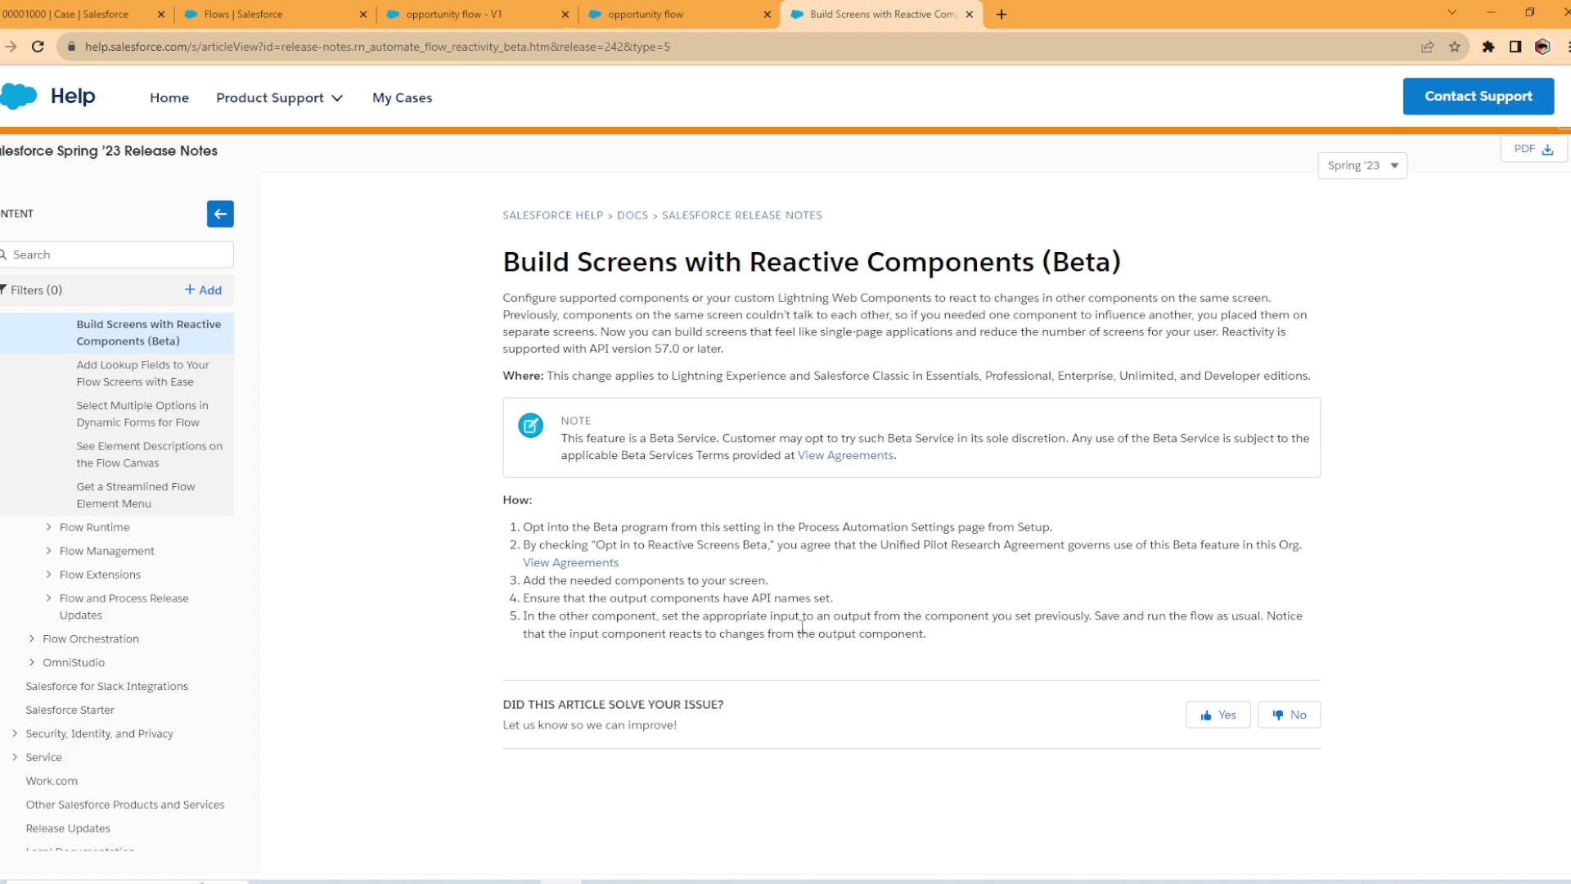